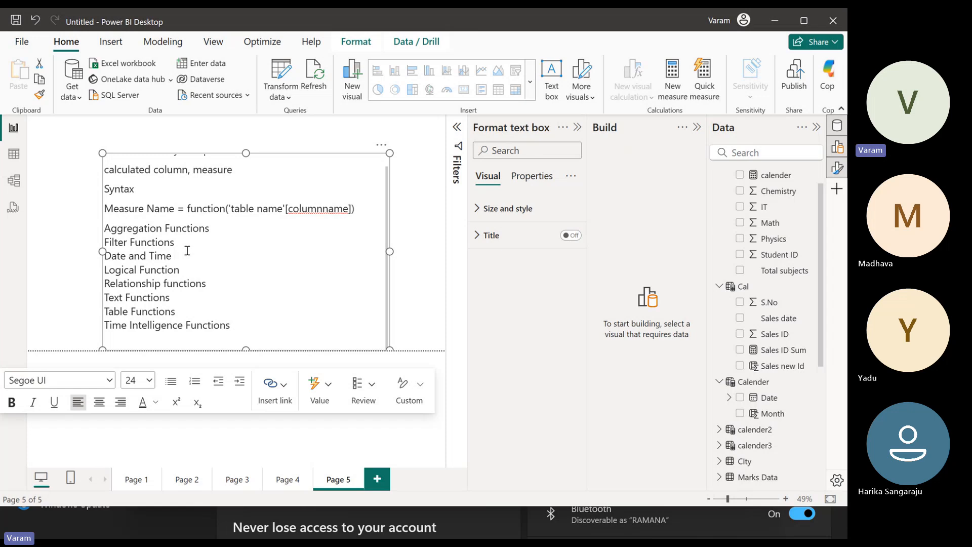
# Add a new report page and insert a text box, moved inward and enlarged in the page's upper half
pyautogui.click(383, 483)
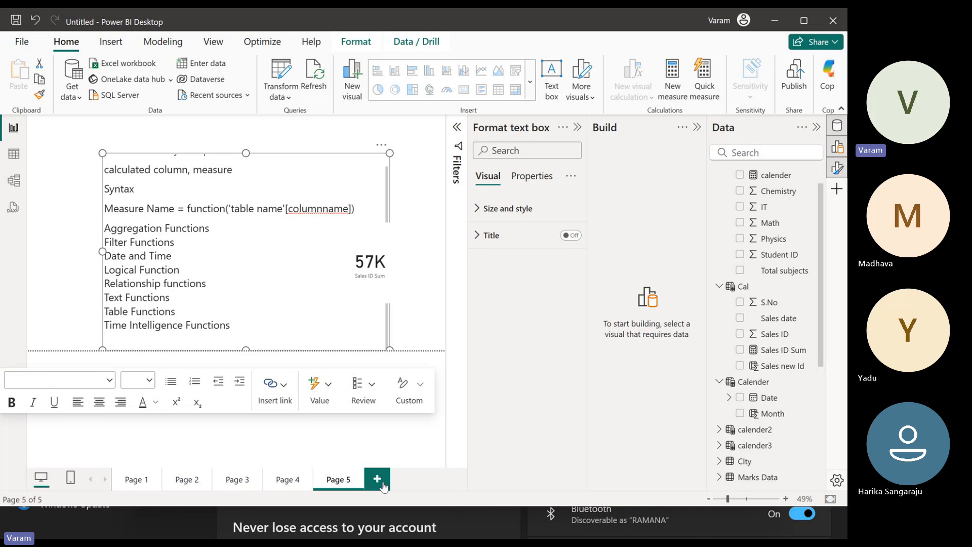
pyautogui.click(551, 76)
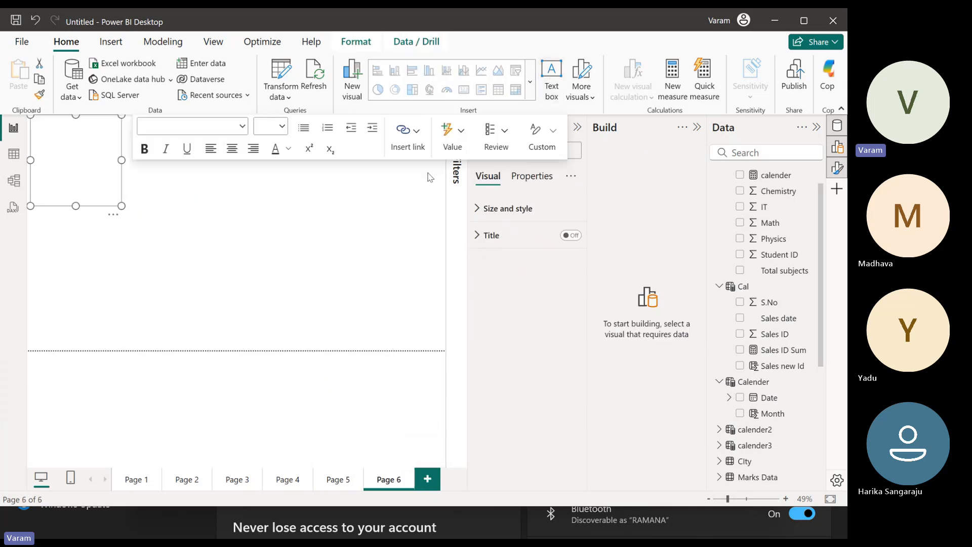
pyautogui.click(191, 240)
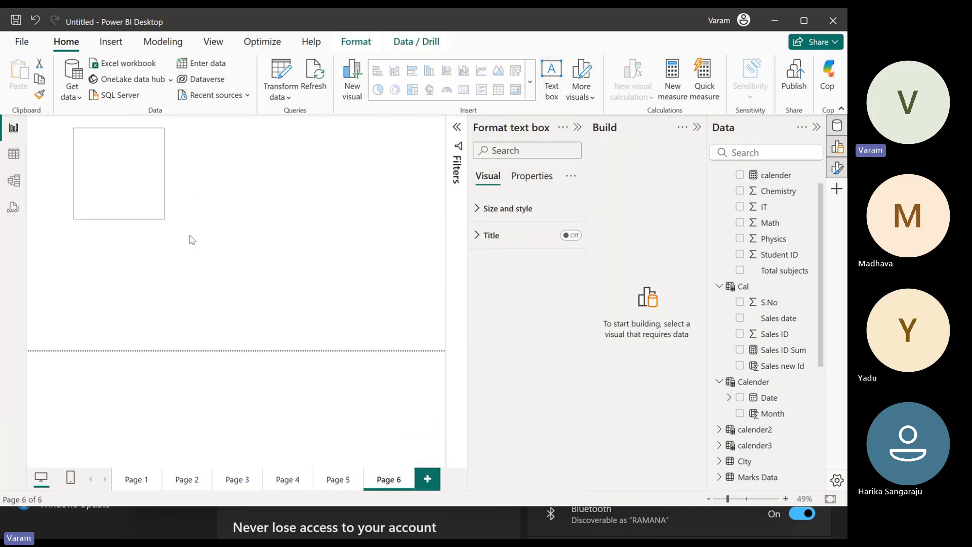
pyautogui.moveTo(189, 235); pyautogui.dragTo(327, 271)
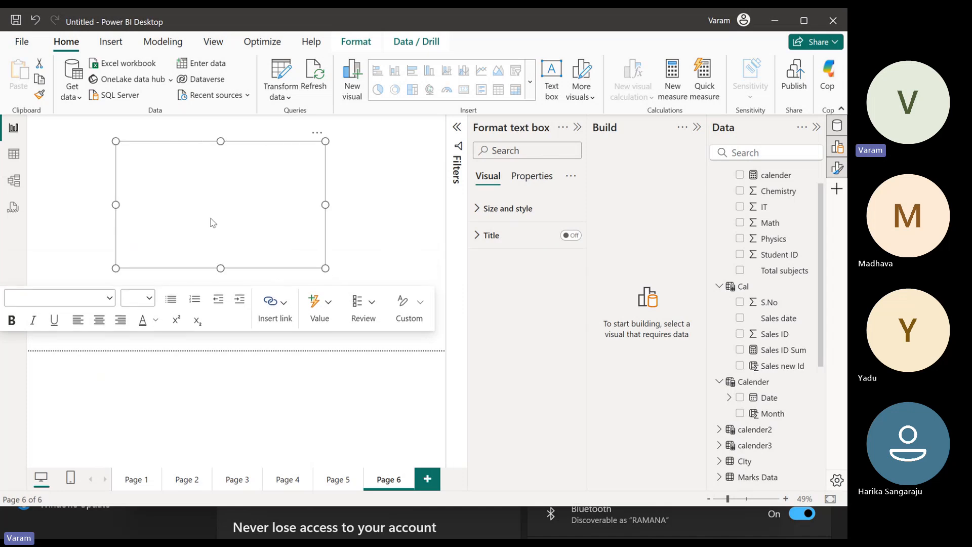
# Set the text box font size to 24 and enter the heading "Aggregated Functions"
pyautogui.click(135, 301)
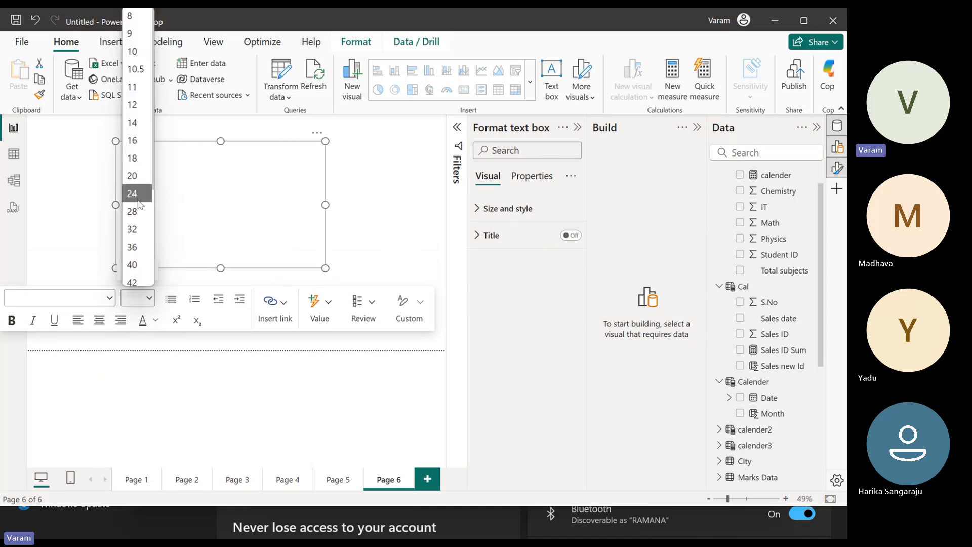
pyautogui.click(136, 194)
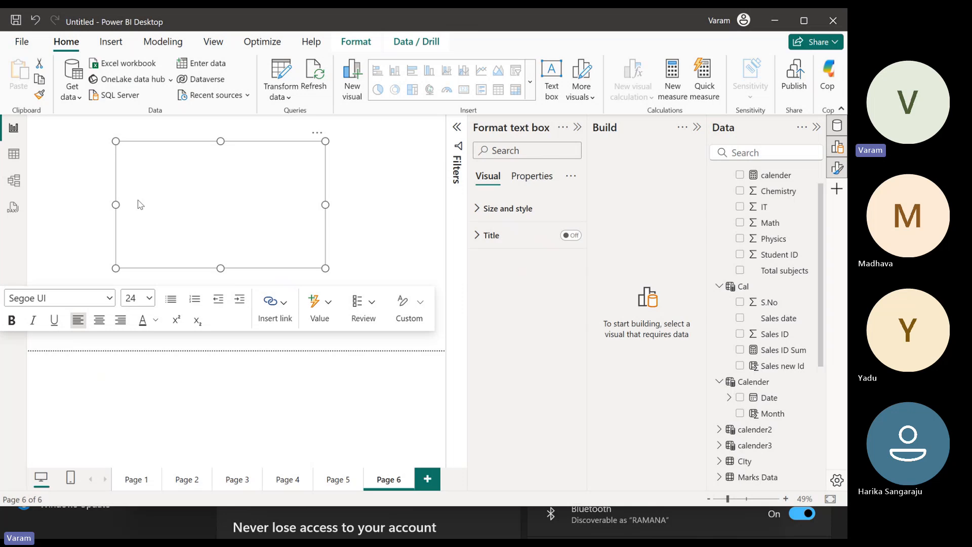
pyautogui.write('Aggreagated D')
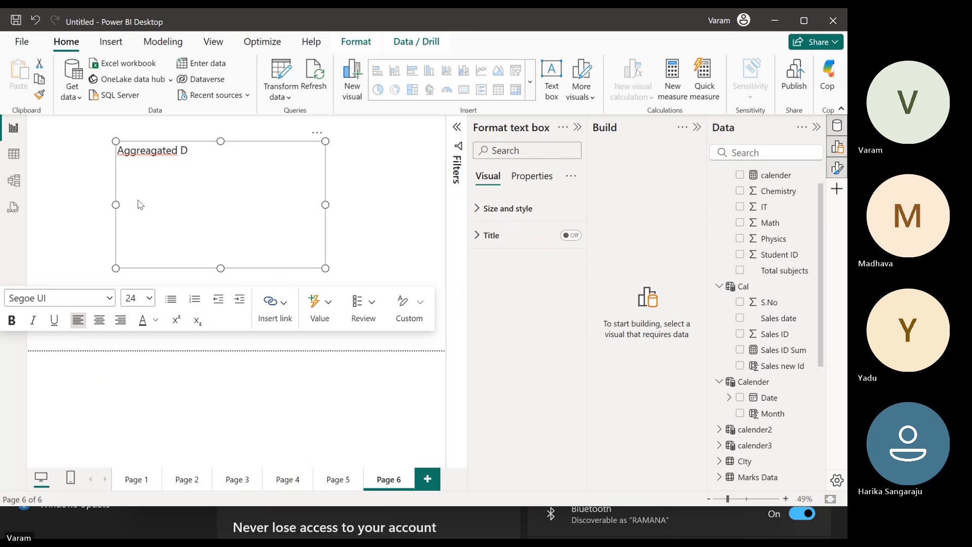
pyautogui.press('BackSpace')
pyautogui.write('Functions')
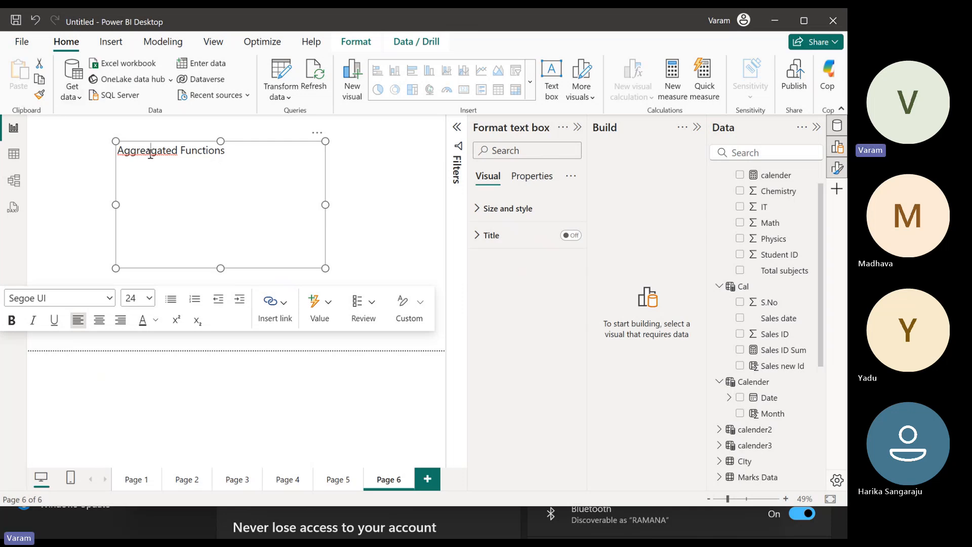
pyautogui.press('BackSpace')
pyautogui.click(247, 147)
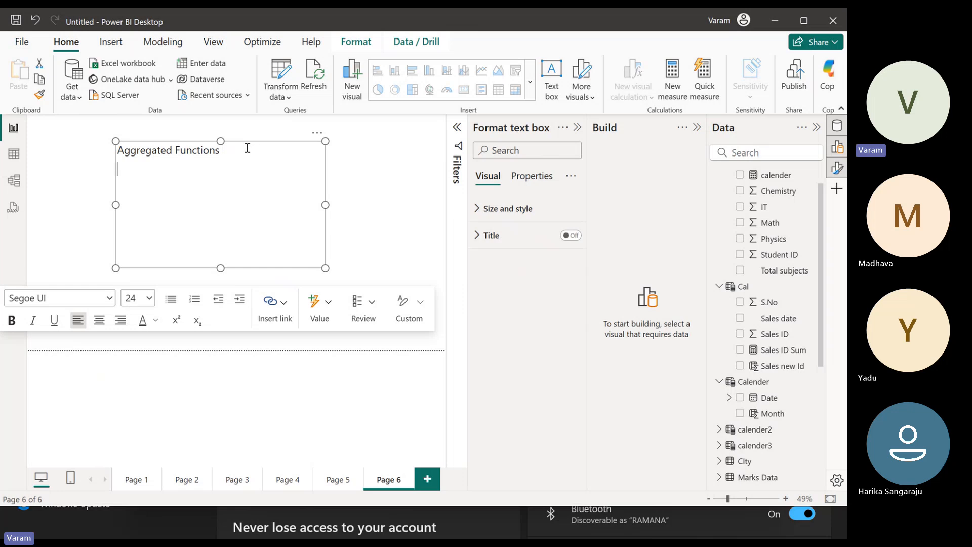
# List the functions Average, Count, Distinct count, max, min and sum on separate lines under the heading
pyautogui.write('Average')
pyautogui.press('Return')
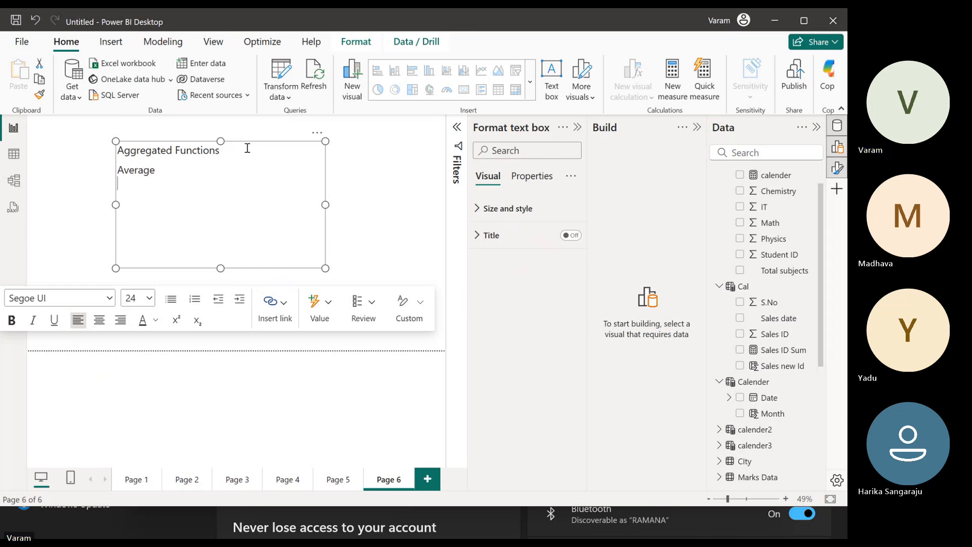
pyautogui.write('Count')
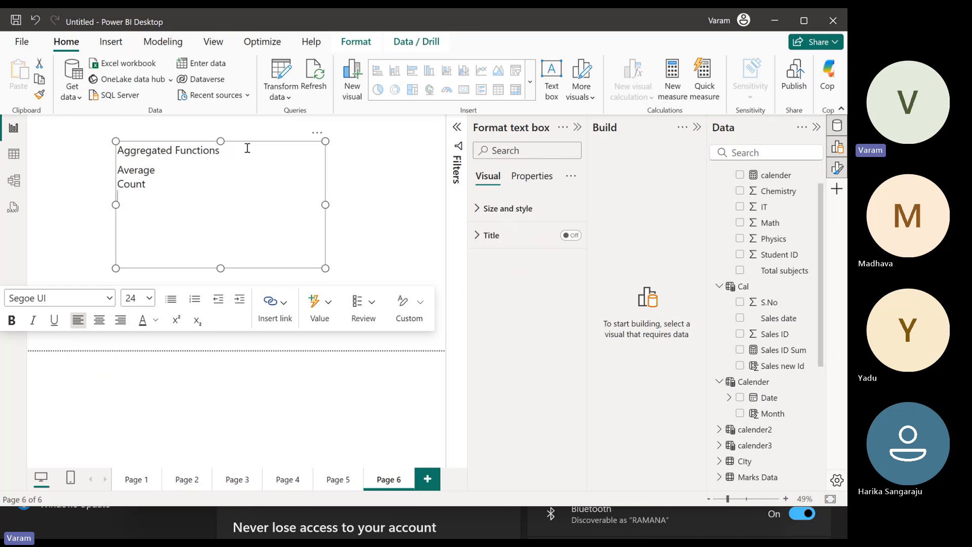
pyautogui.write('Dis')
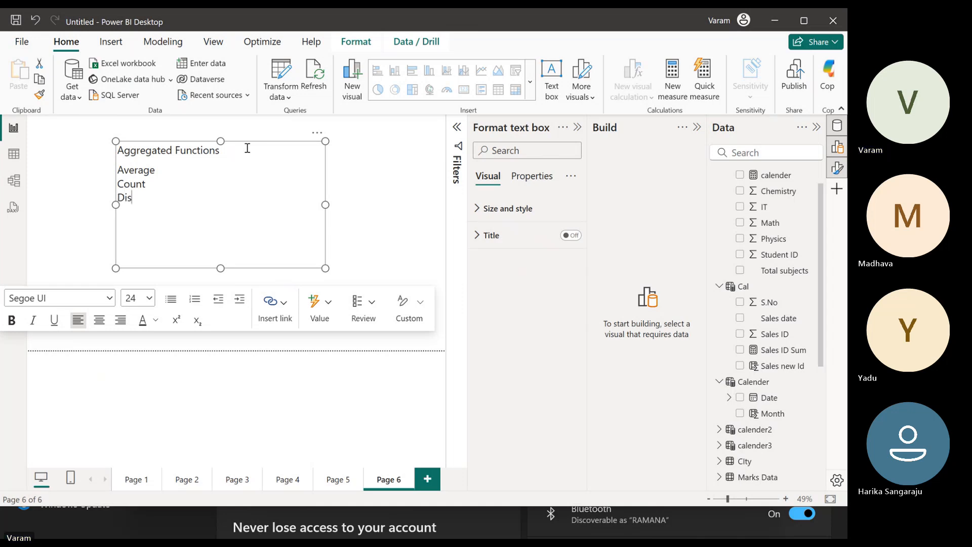
pyautogui.write('tinct count')
pyautogui.press('Return')
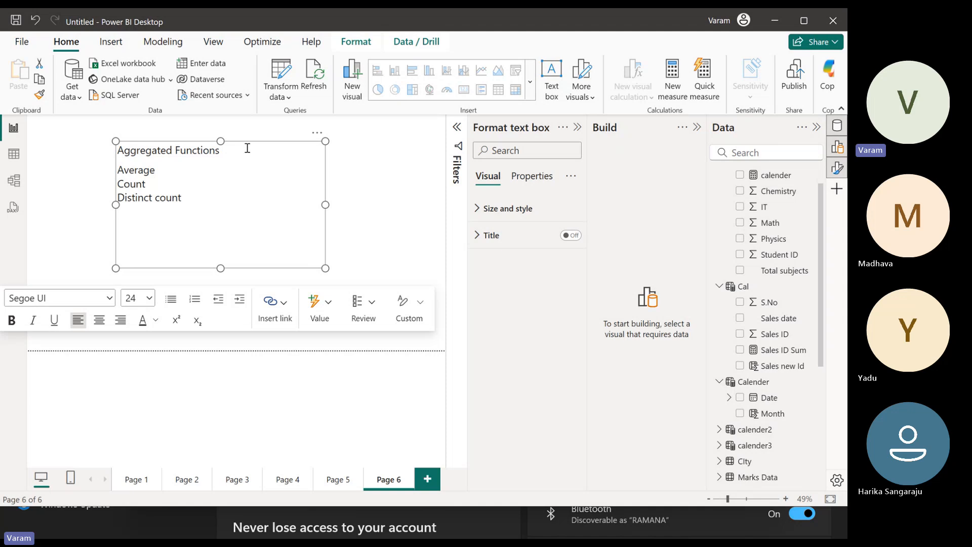
pyautogui.write('max')
pyautogui.press('Return')
pyautogui.write('min')
pyautogui.press('Return')
pyautogui.write('sum')
pyautogui.press('Return')
pyautogui.click(374, 221)
# Examine the Append1 table's data, going through the IT, Math, Chemistry, Physics, Student ID and Biology columns
pyautogui.click(15, 159)
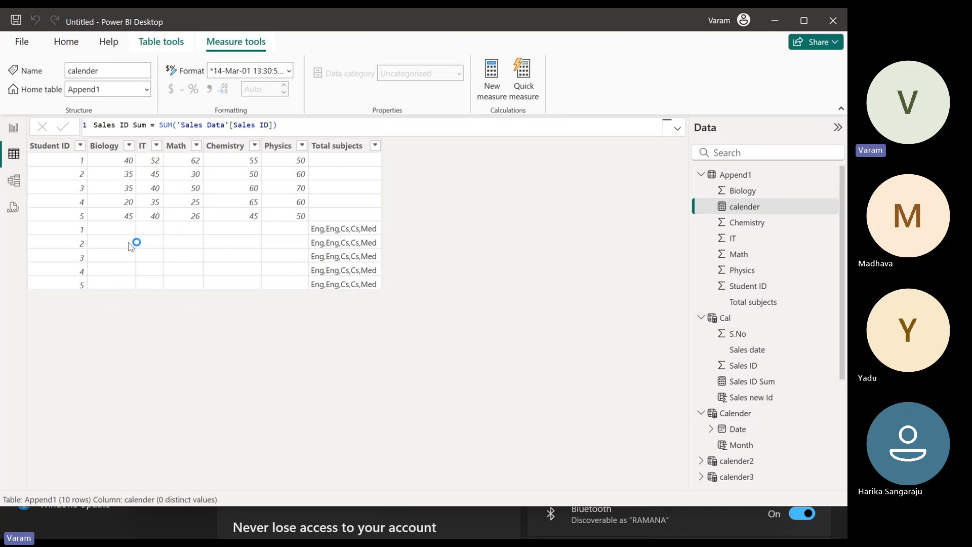
pyautogui.click(142, 147)
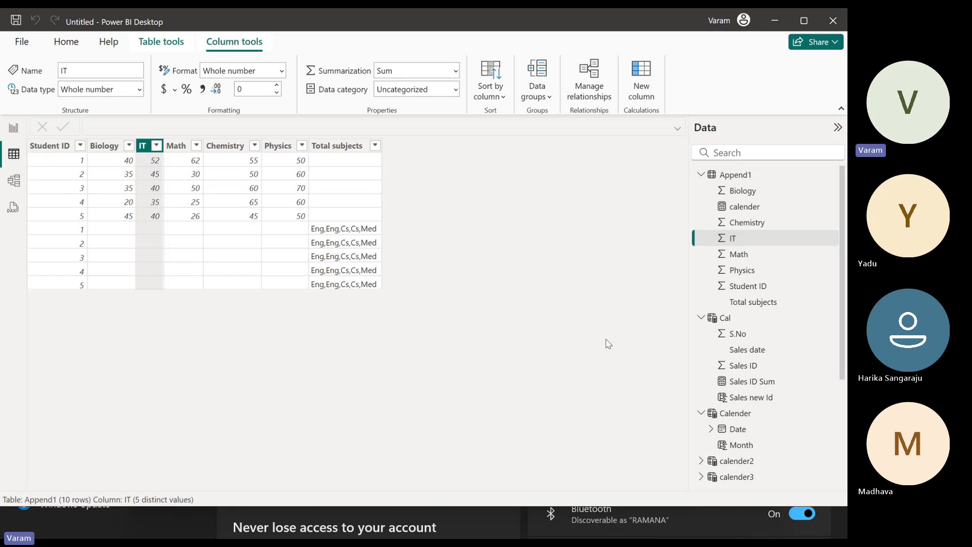
pyautogui.click(178, 146)
pyautogui.click(229, 151)
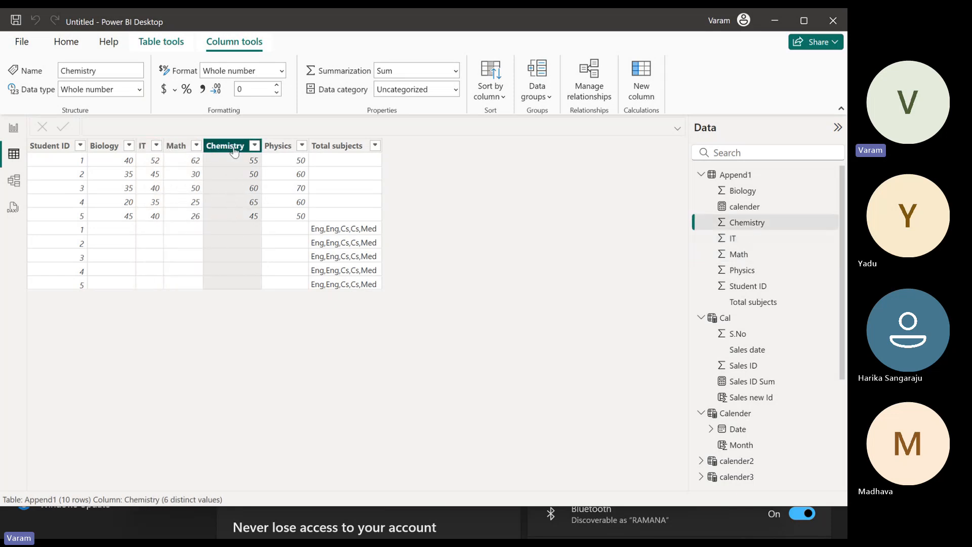
pyautogui.click(280, 151)
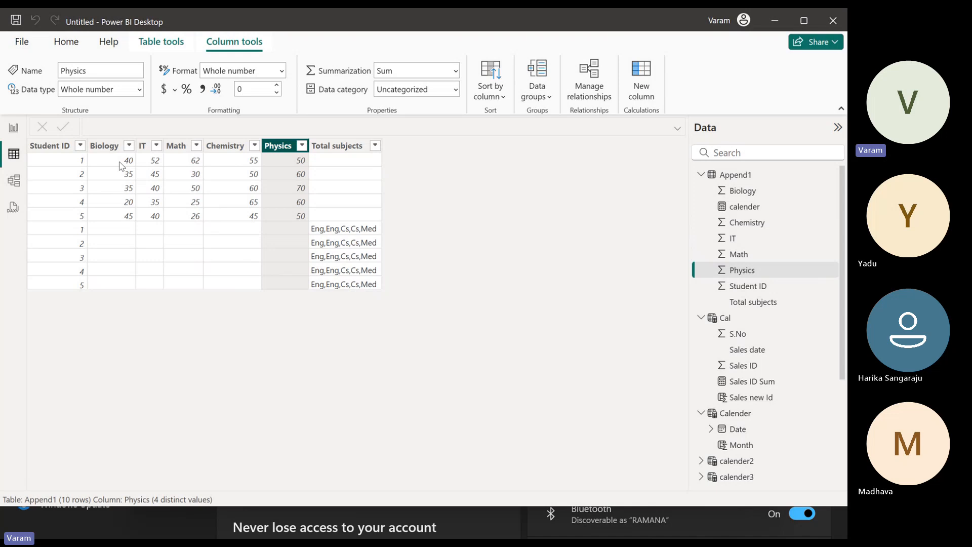
pyautogui.click(46, 157)
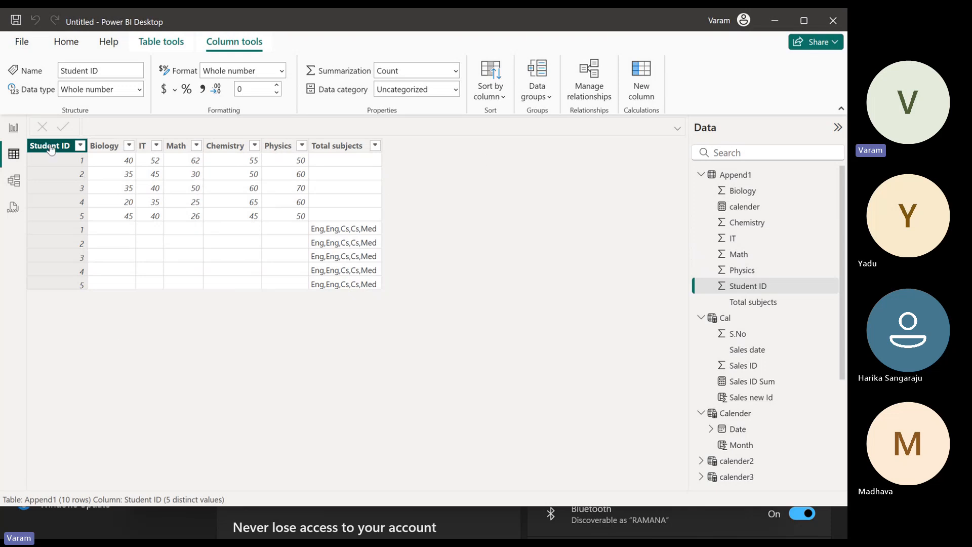
pyautogui.click(107, 154)
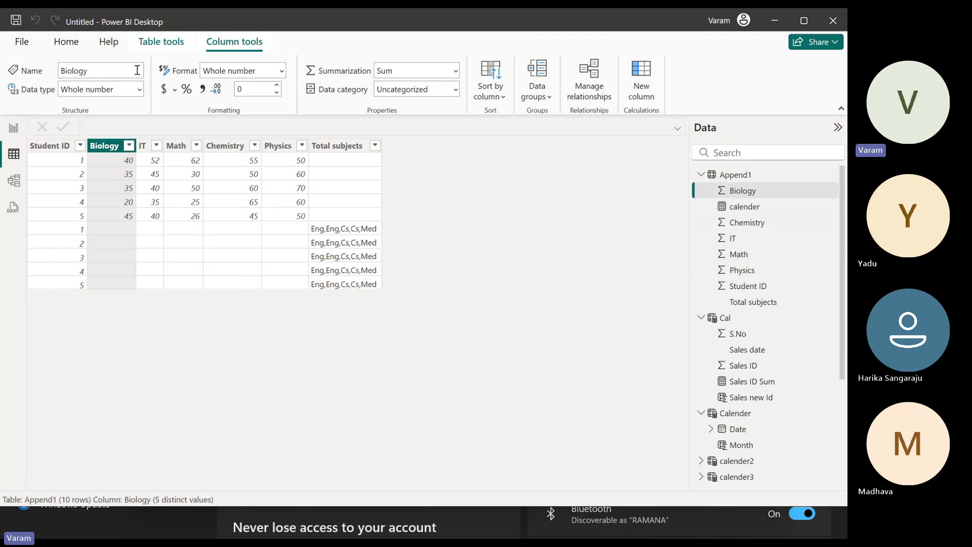
# Create a new measure in the Append1 table: Average Biology = AVERAGE(Append1[Biology])
pyautogui.click(65, 42)
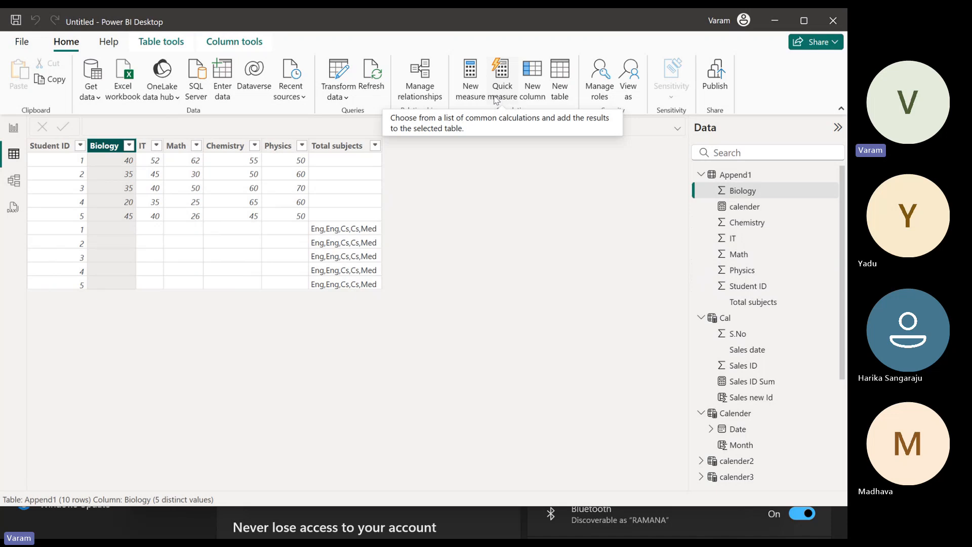
pyautogui.click(832, 176)
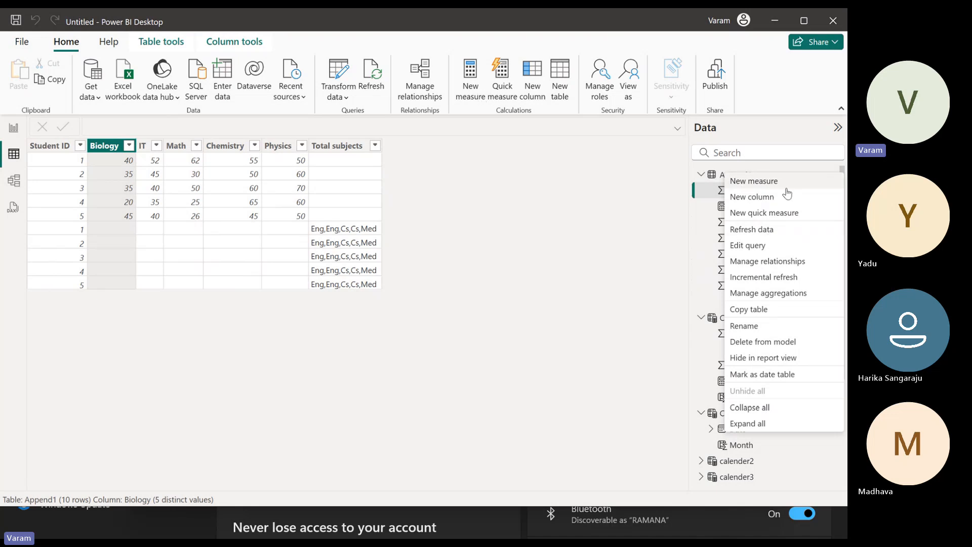
pyautogui.press('Escape')
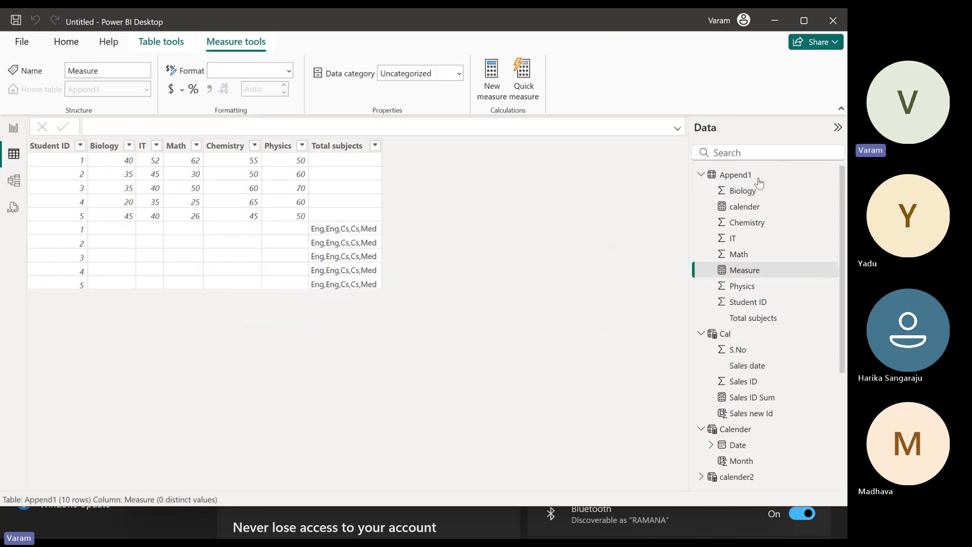
pyautogui.write('Average Bio')
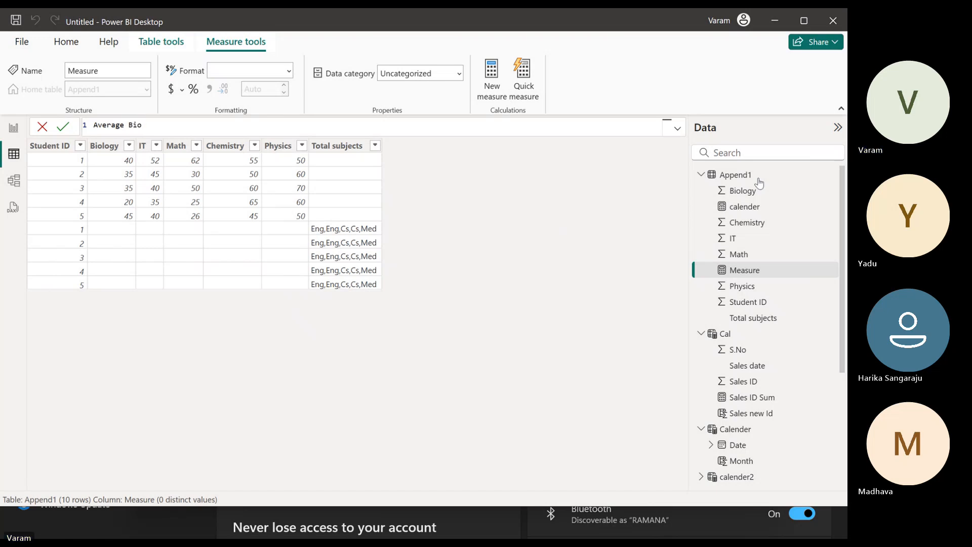
pyautogui.write('logy ')
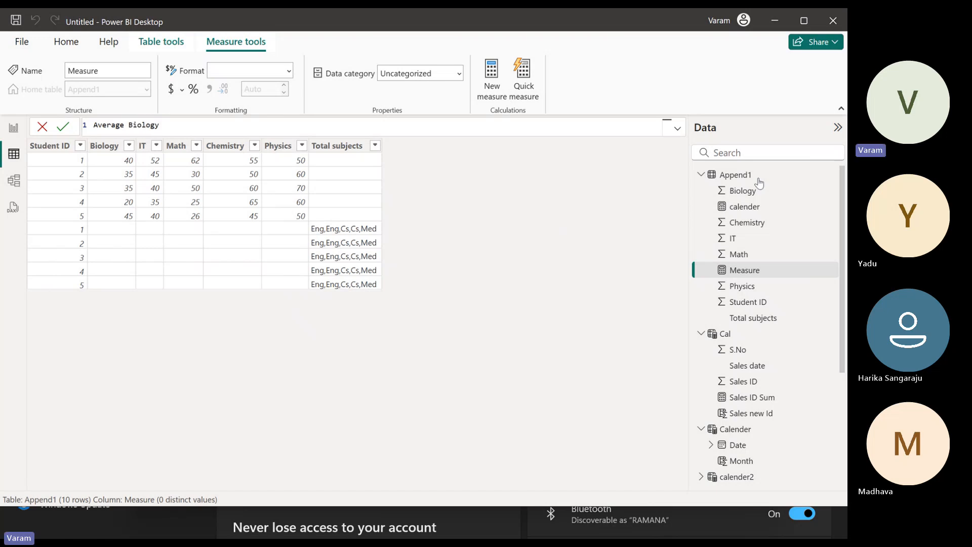
pyautogui.write('= AVERAGE(')
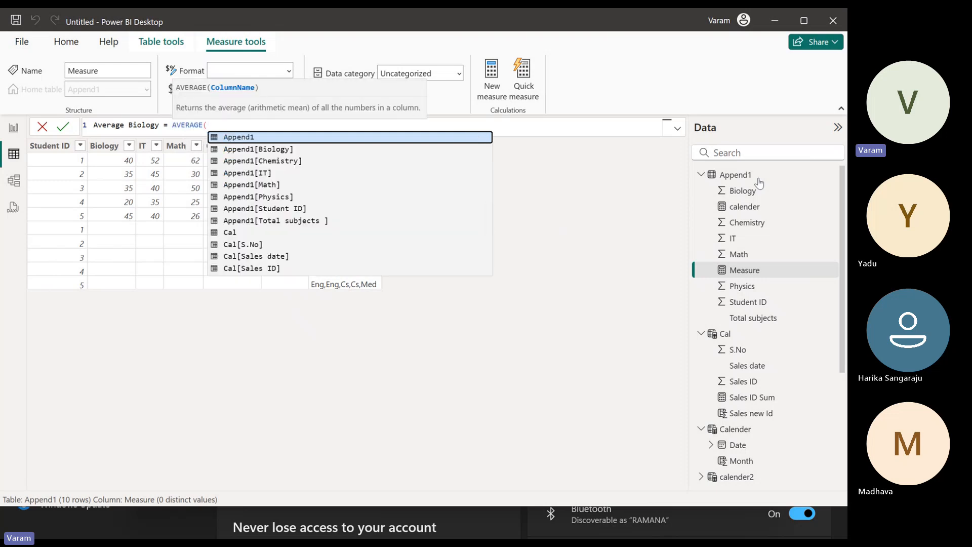
pyautogui.write('bio')
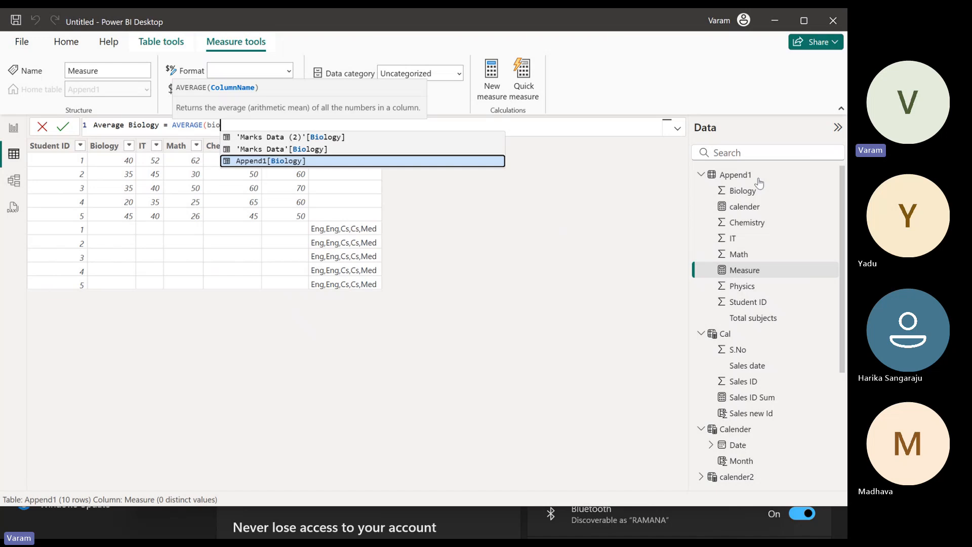
pyautogui.press('Tab')
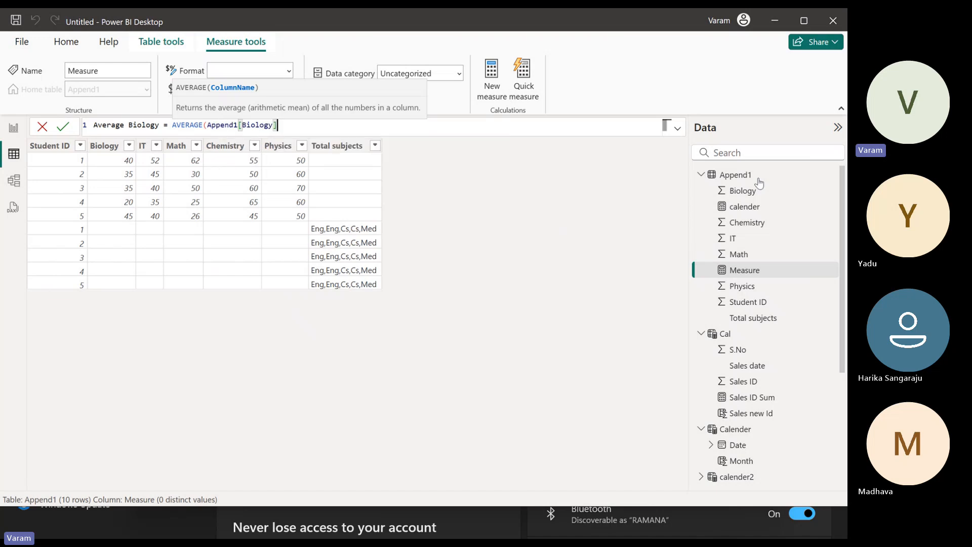
pyautogui.write(')')
pyautogui.press('Return')
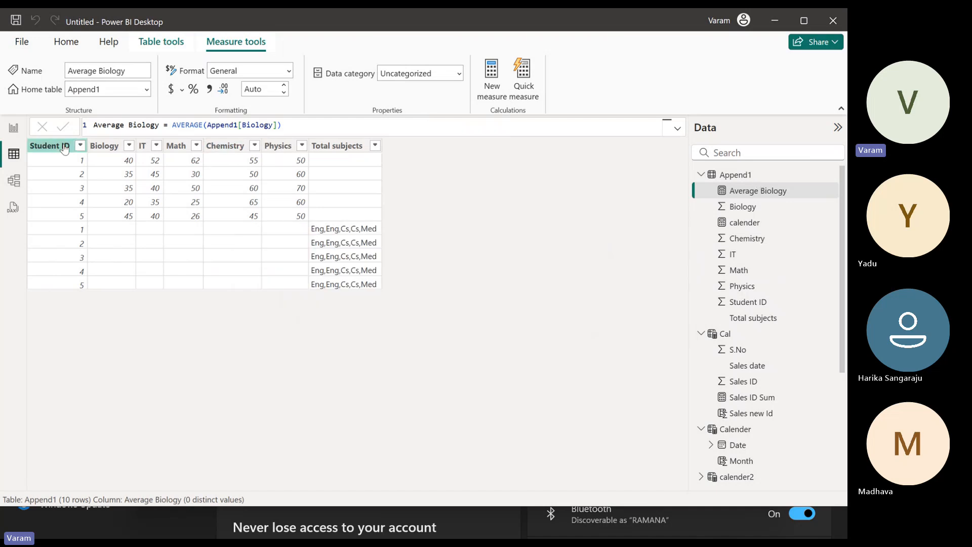
# Add a card showing the Average Biology measure to Page 6, and place it shrunk in the page's upper-right corner
pyautogui.click(23, 131)
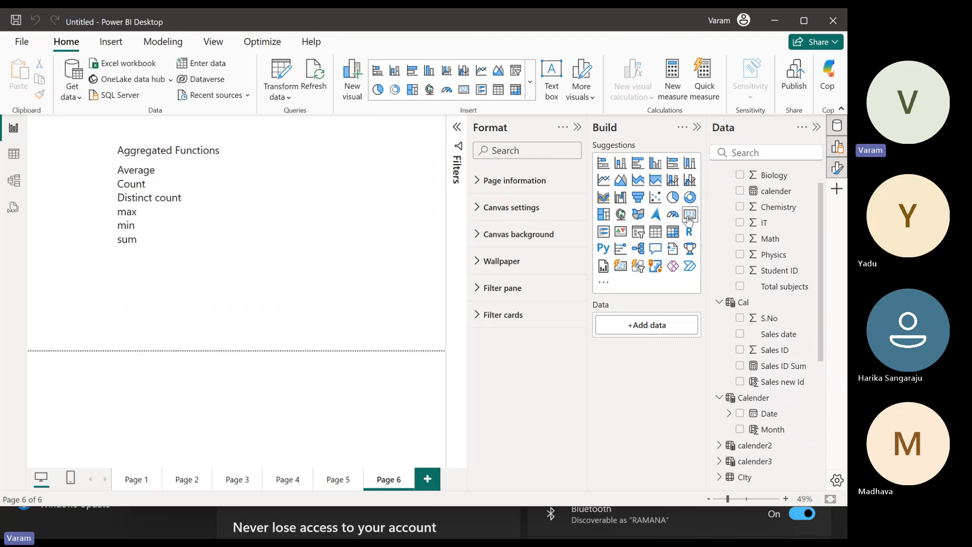
pyautogui.click(689, 215)
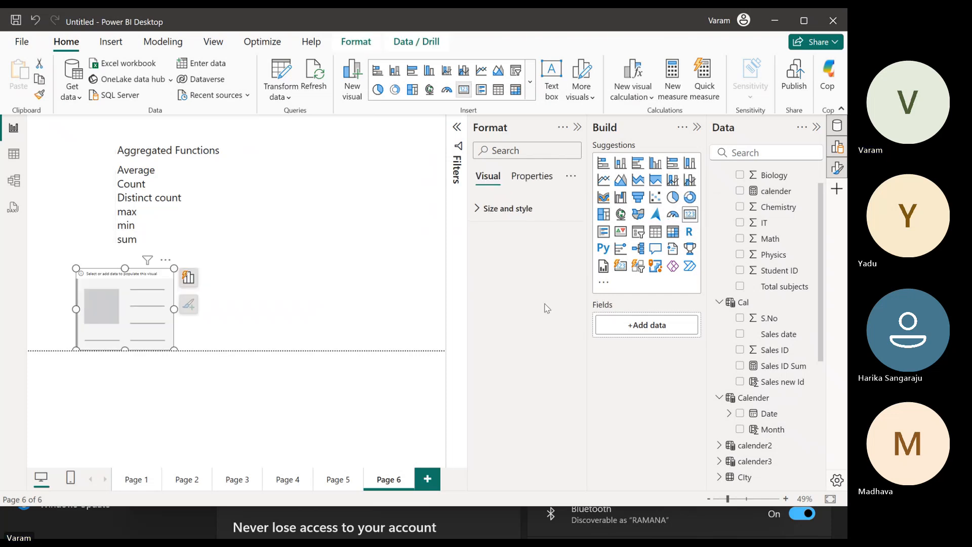
pyautogui.scroll(1, 786, 252)
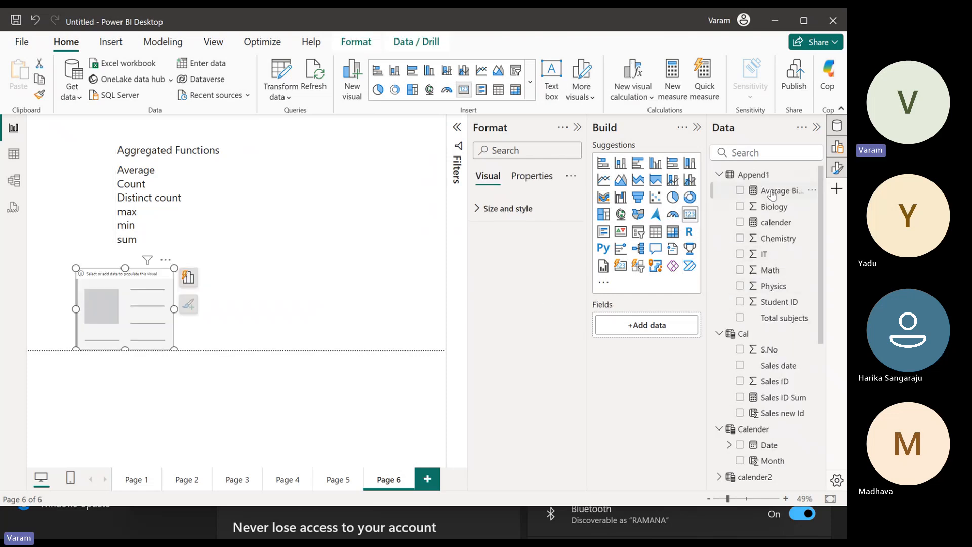
pyautogui.moveTo(771, 191); pyautogui.dragTo(188, 312)
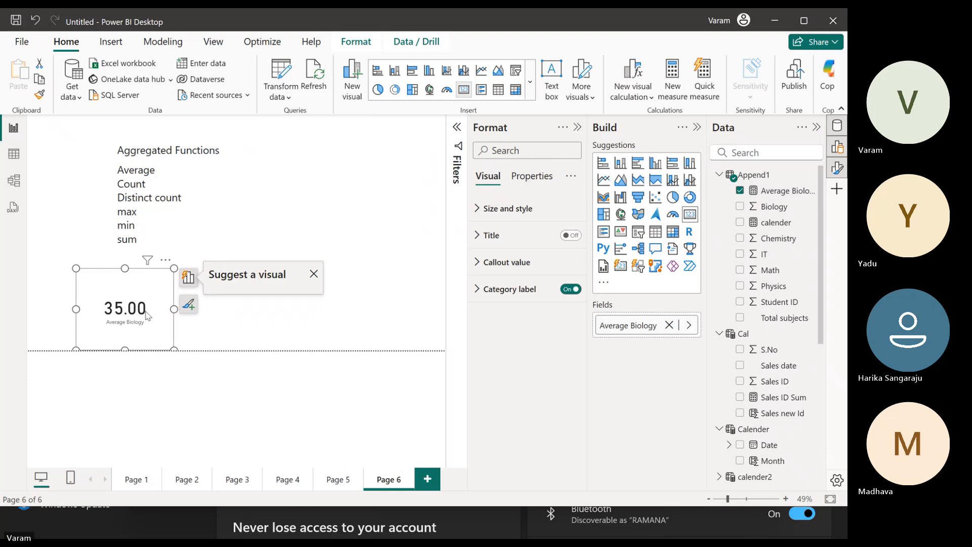
pyautogui.moveTo(121, 308); pyautogui.dragTo(427, 135)
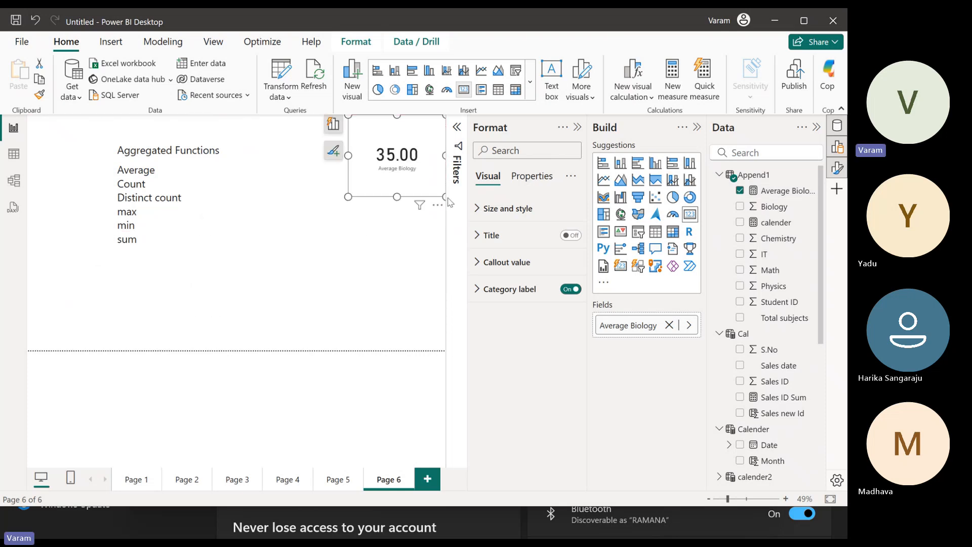
pyautogui.moveTo(443, 198); pyautogui.dragTo(431, 167)
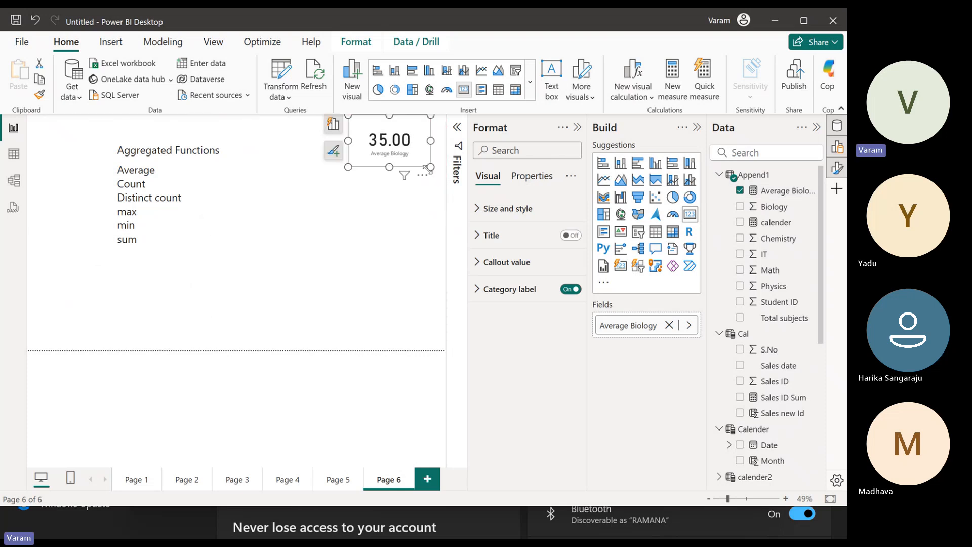
# Examine the Biology and Student ID columns in the Append1 table's data, comparing them with the Average Biology card on Page 6
pyautogui.click(12, 155)
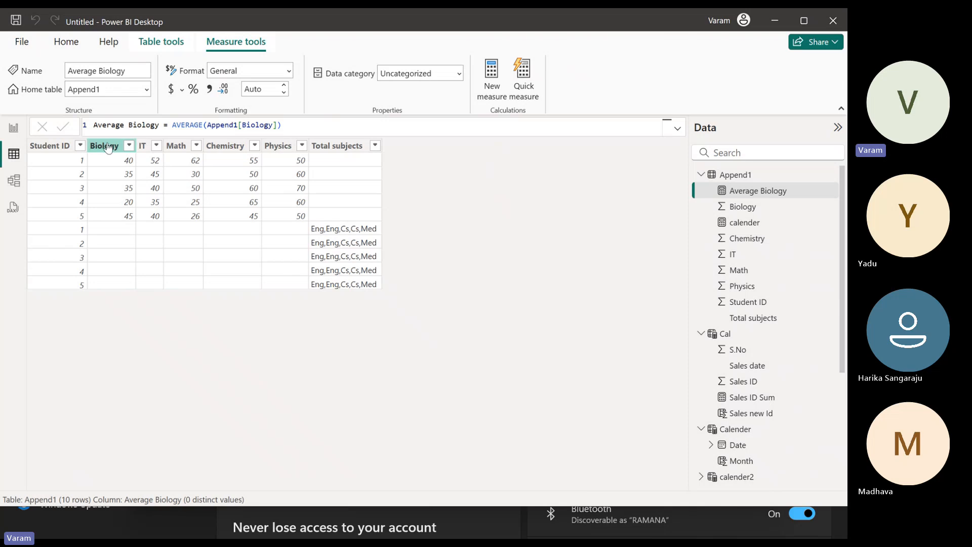
pyautogui.click(107, 148)
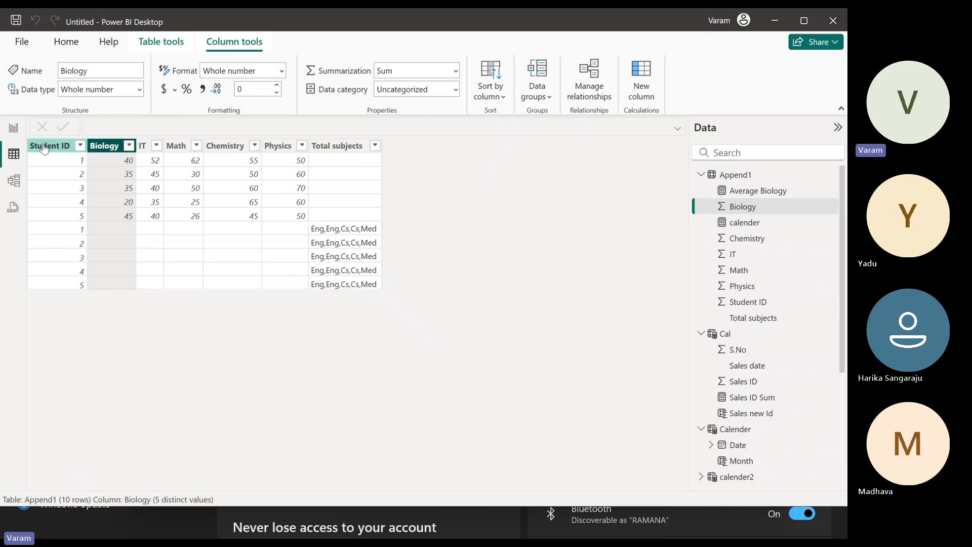
pyautogui.click(13, 128)
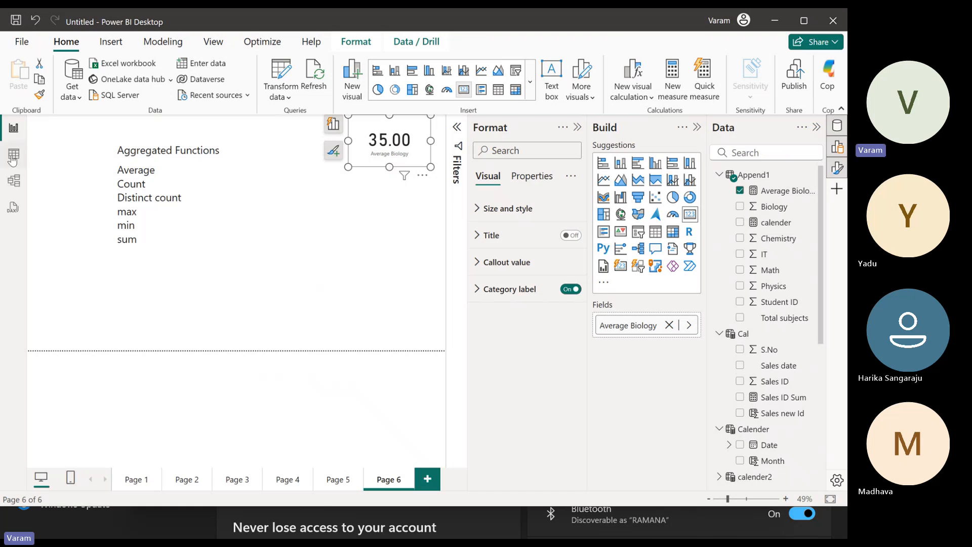
pyautogui.click(14, 155)
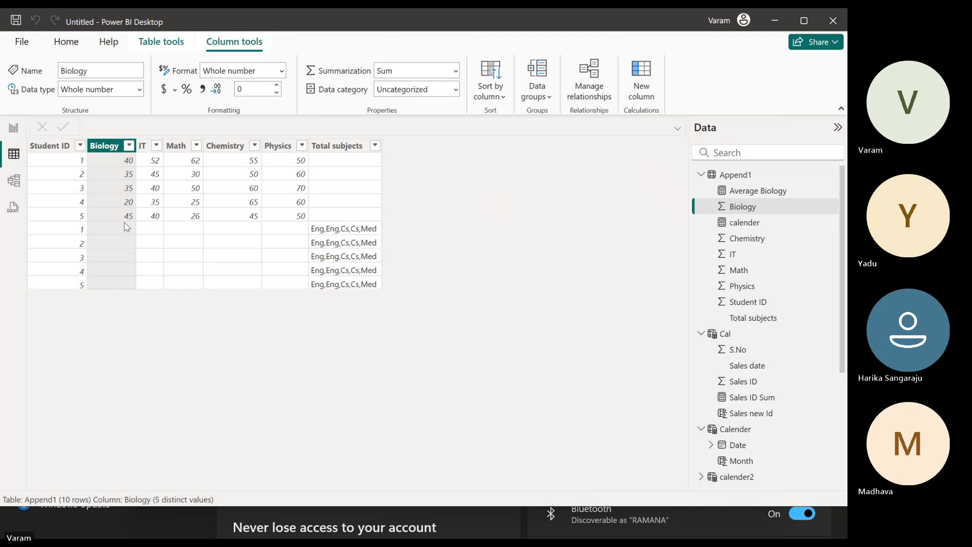
pyautogui.click(143, 148)
pyautogui.click(14, 127)
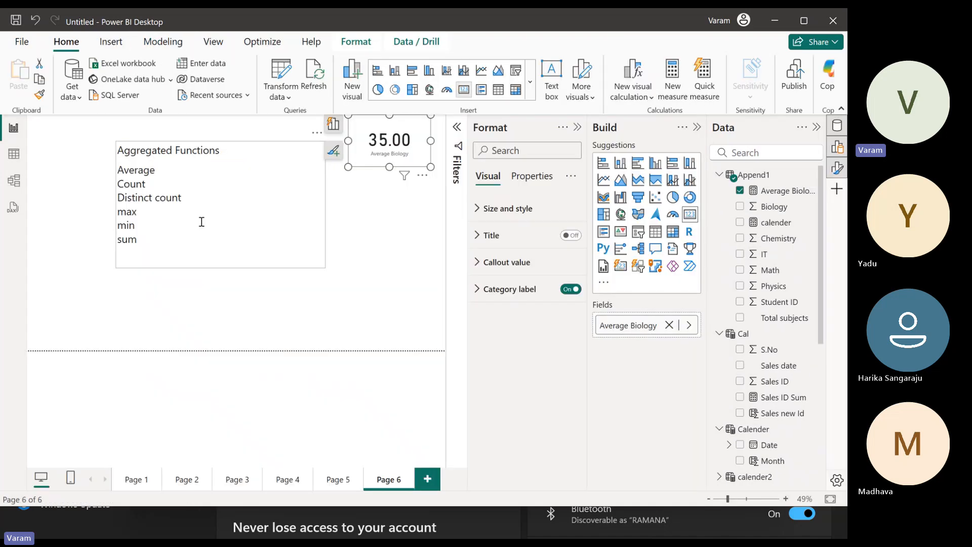
pyautogui.click(9, 155)
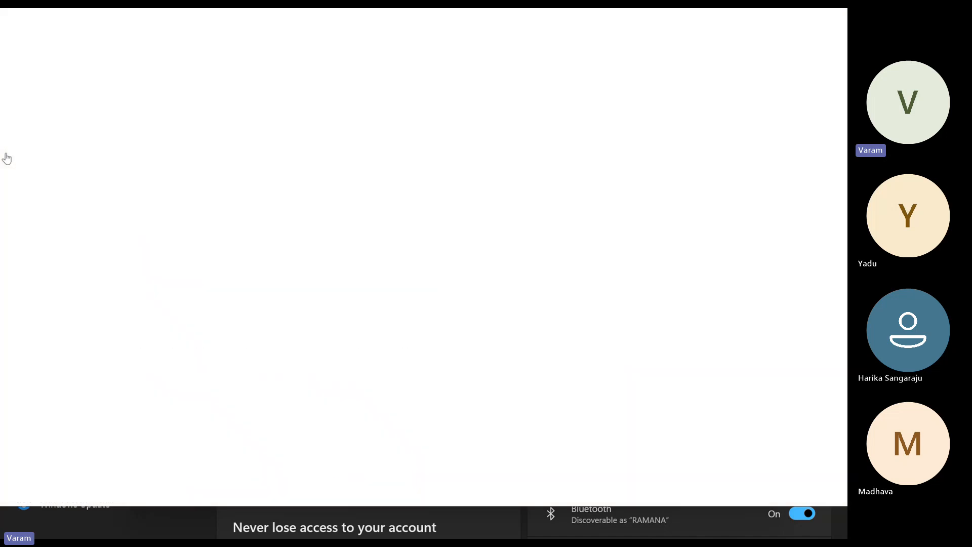
pyautogui.click(54, 146)
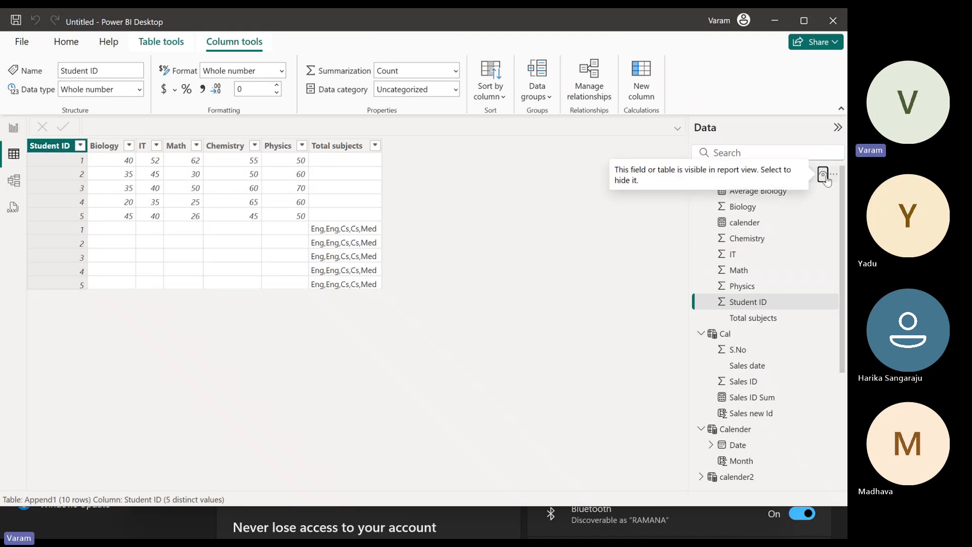
pyautogui.click(828, 175)
pyautogui.click(824, 175)
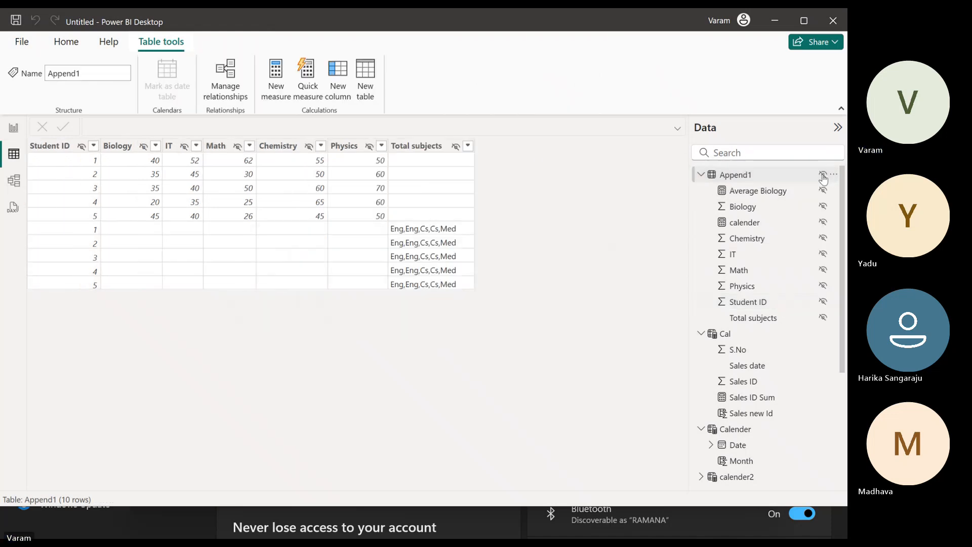
pyautogui.click(830, 175)
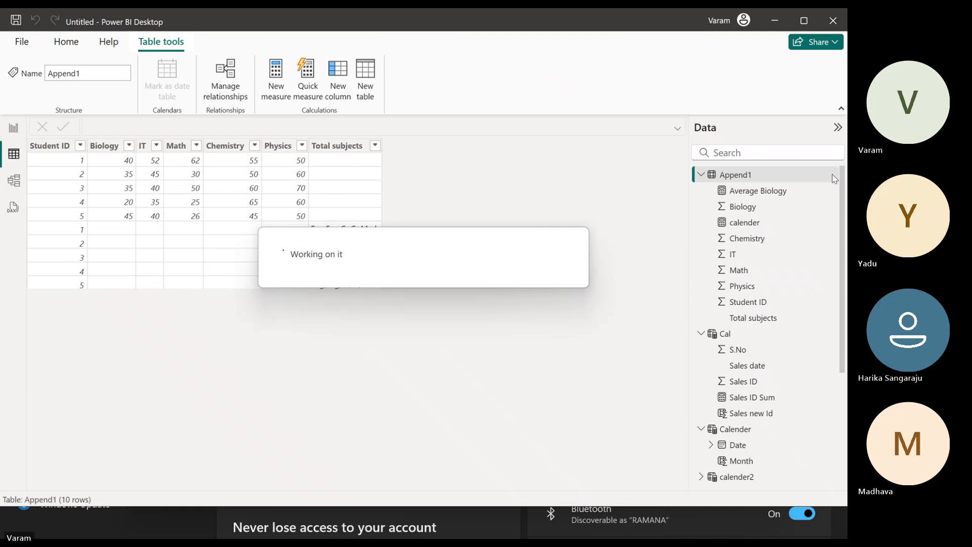
# Create a new measure in the Append1 table: Count SID = COUNT(Append1[Student ID])
pyautogui.click(831, 175)
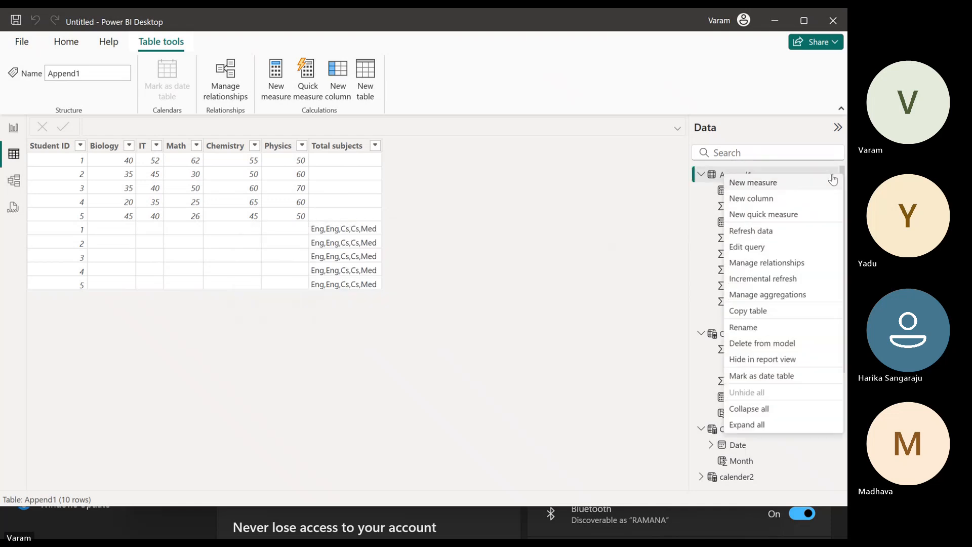
pyautogui.click(769, 184)
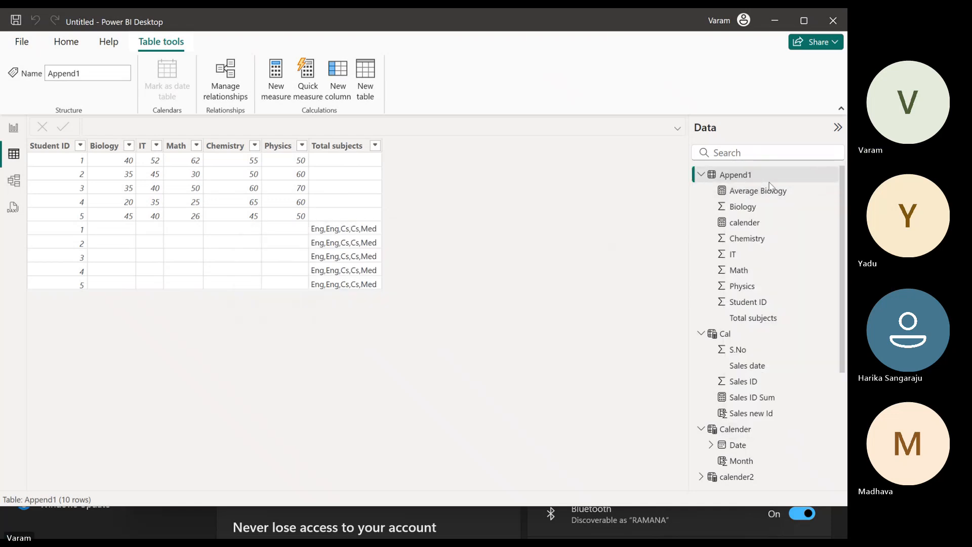
pyautogui.write('Count')
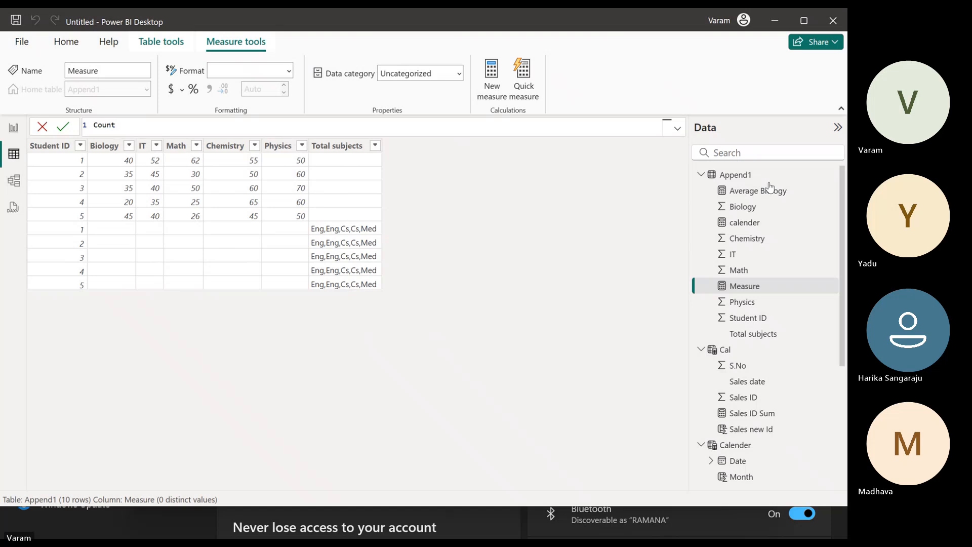
pyautogui.write(' SID ')
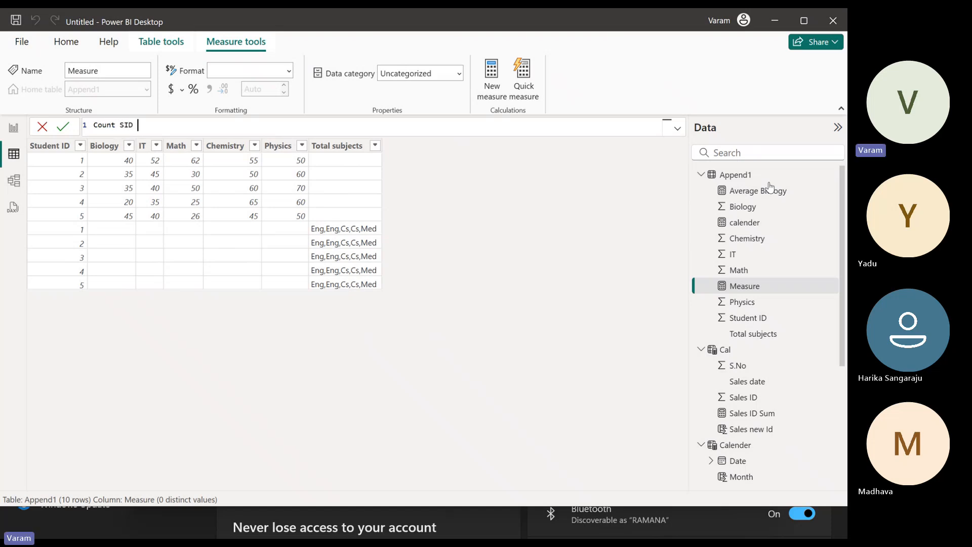
pyautogui.write('= count')
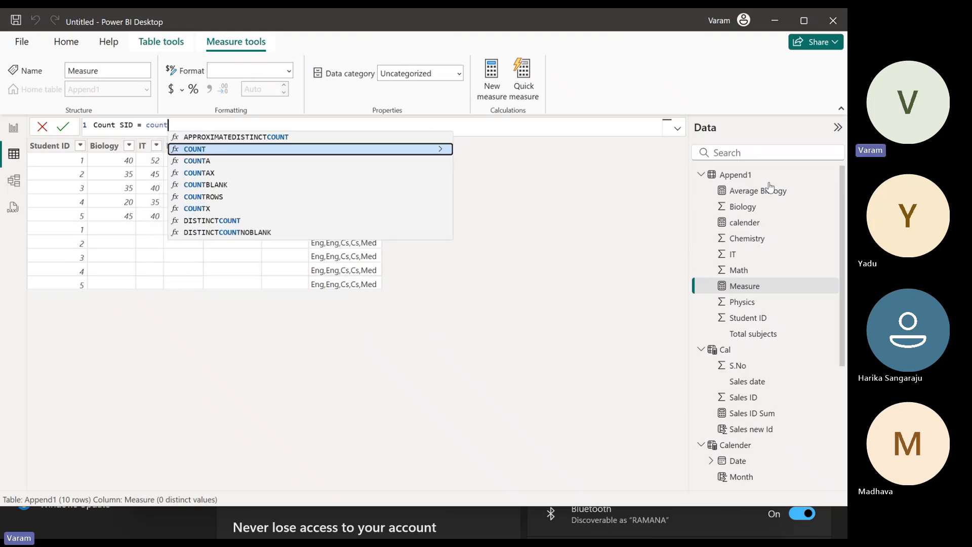
pyautogui.press('Tab')
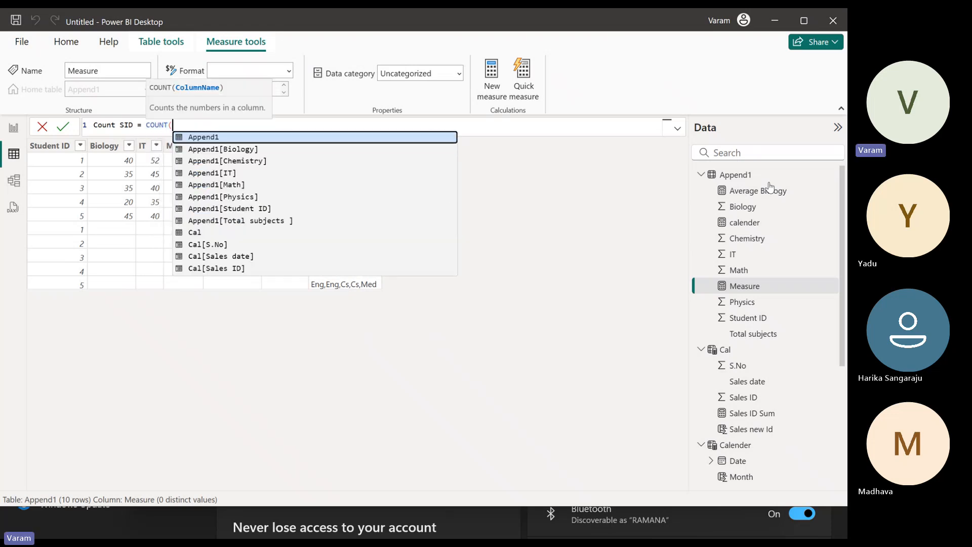
pyautogui.press('BackSpace')
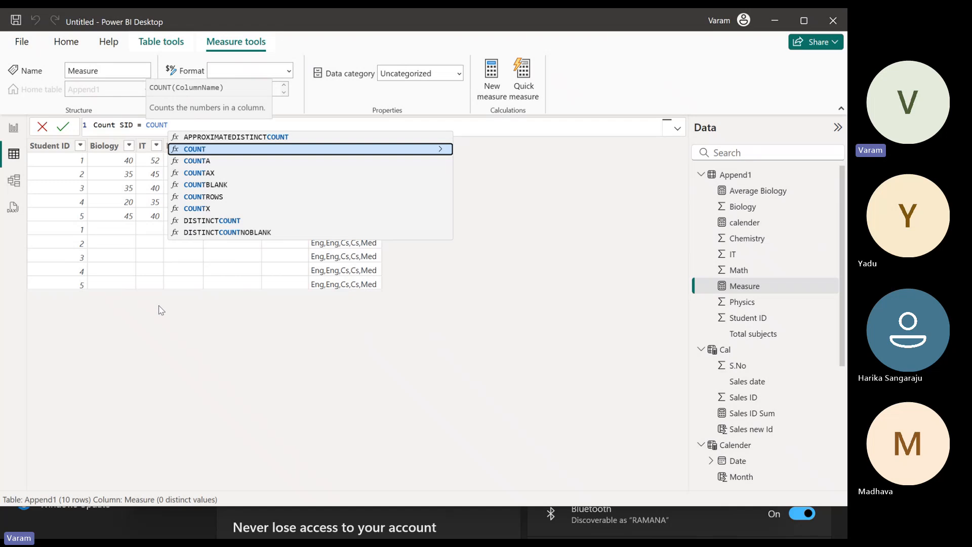
pyautogui.write('(')
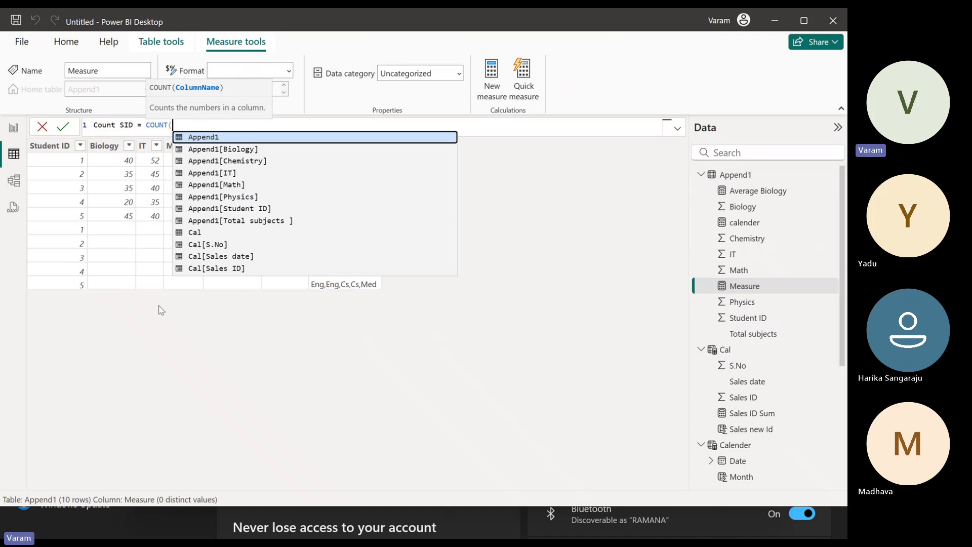
pyautogui.press('Down')
pyautogui.press('Down')
pyautogui.press('Down')
pyautogui.press('Down')
pyautogui.press('Down')
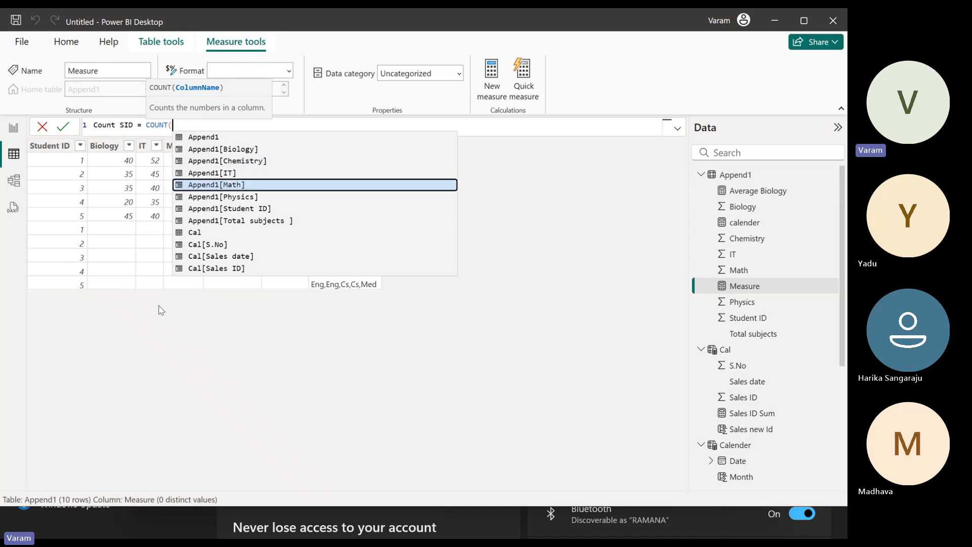
pyautogui.press('Down')
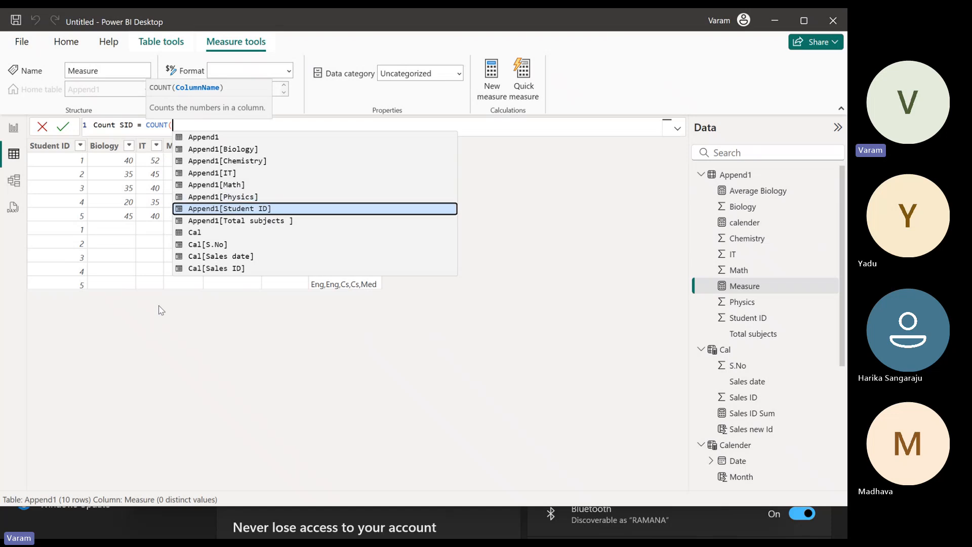
pyautogui.press('Tab')
pyautogui.write(')')
pyautogui.press('Return')
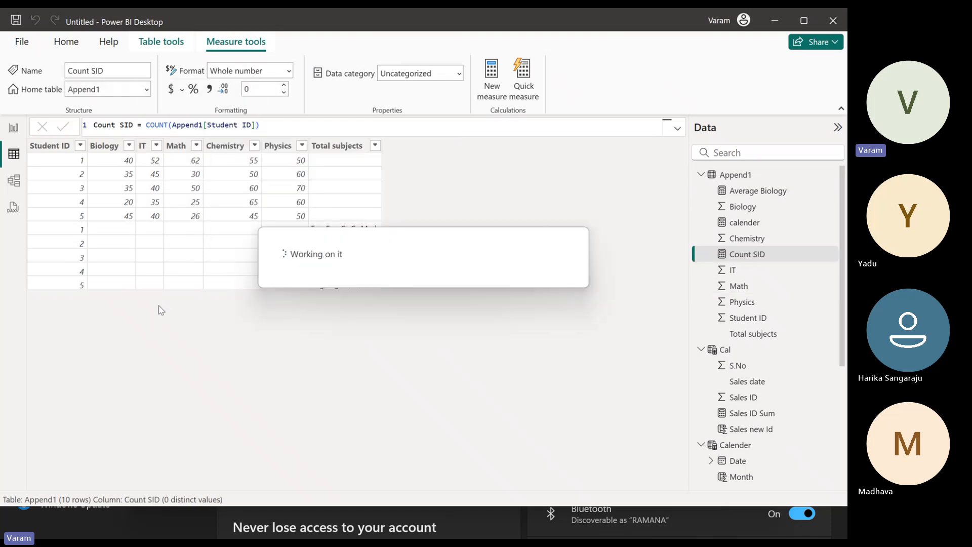
# Add a card showing the Count SID measure to Page 6, placed directly below the Average Biology card and reduced in height
pyautogui.click(7, 125)
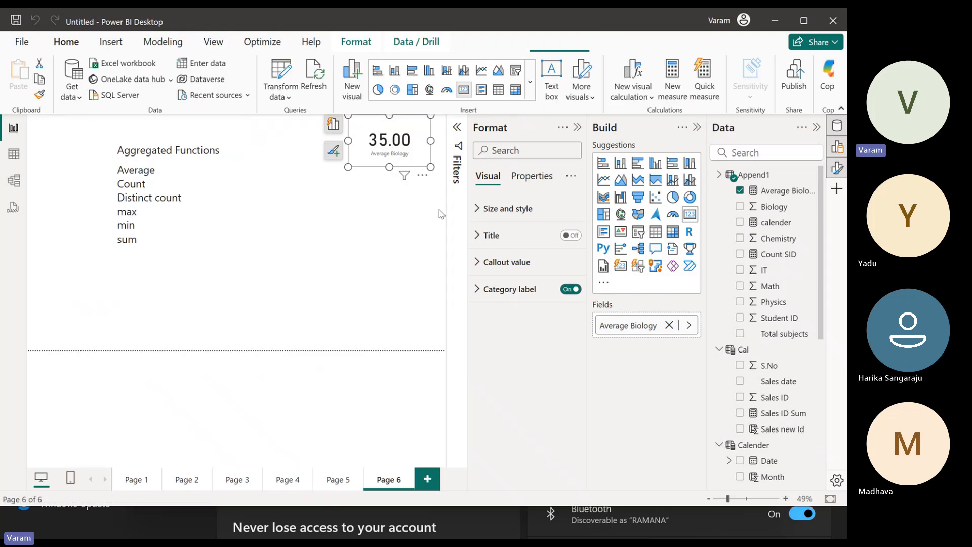
pyautogui.click(423, 249)
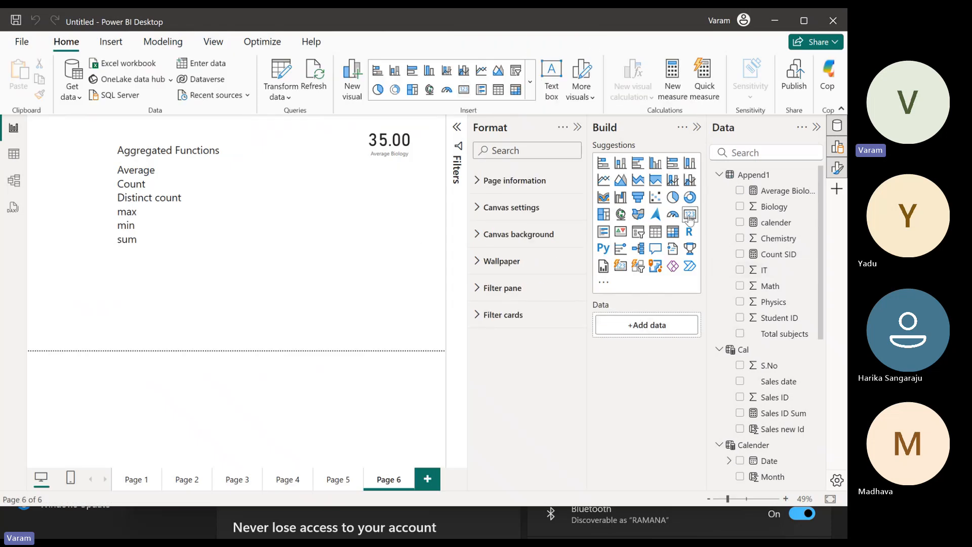
pyautogui.click(689, 214)
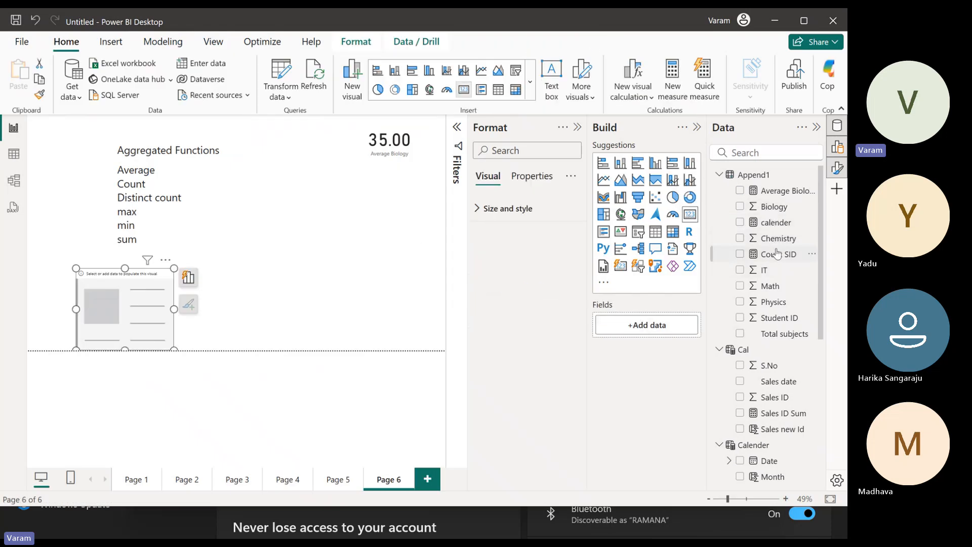
pyautogui.moveTo(776, 254); pyautogui.dragTo(422, 207)
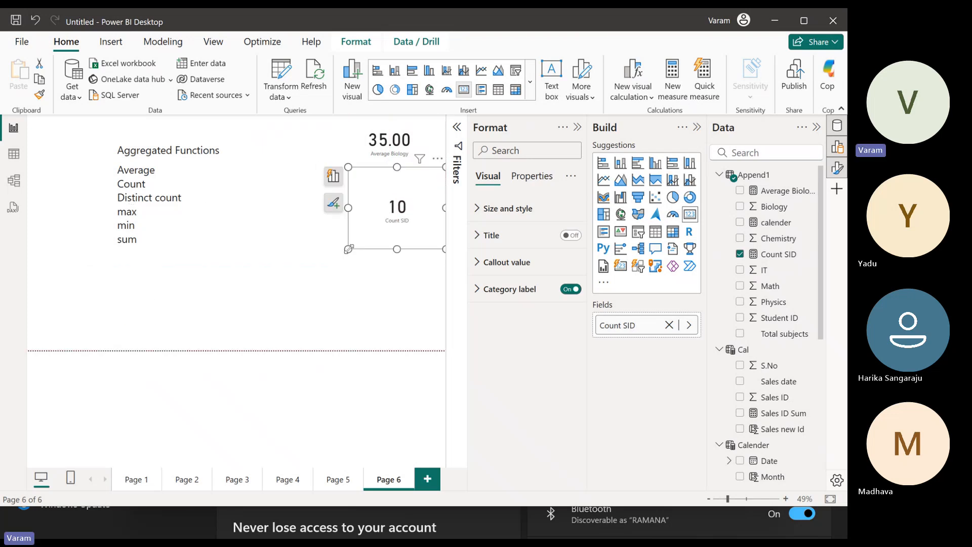
pyautogui.moveTo(348, 249); pyautogui.dragTo(348, 213)
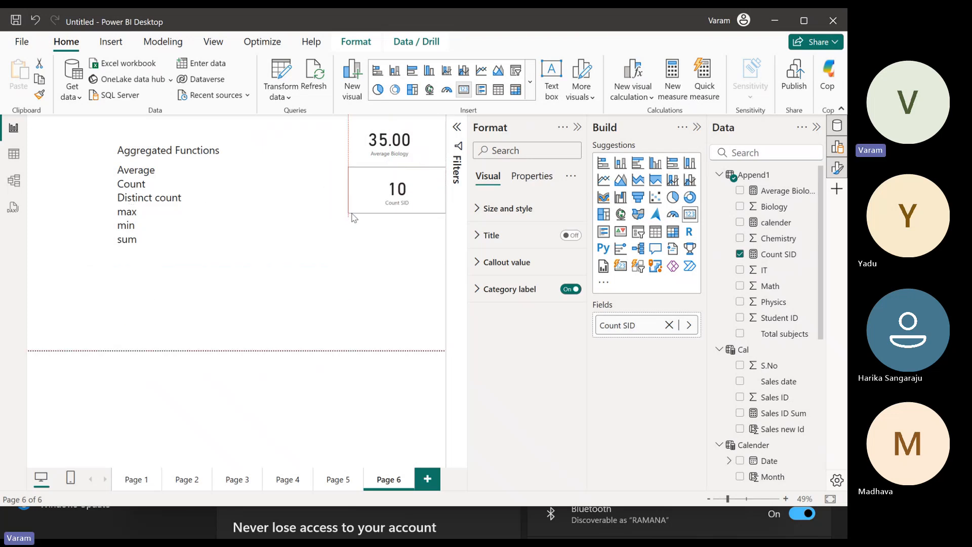
# Create a new measure in the Append1 table: SID = DISTINCTCOUNT(Append1[Student ID])
pyautogui.click(166, 172)
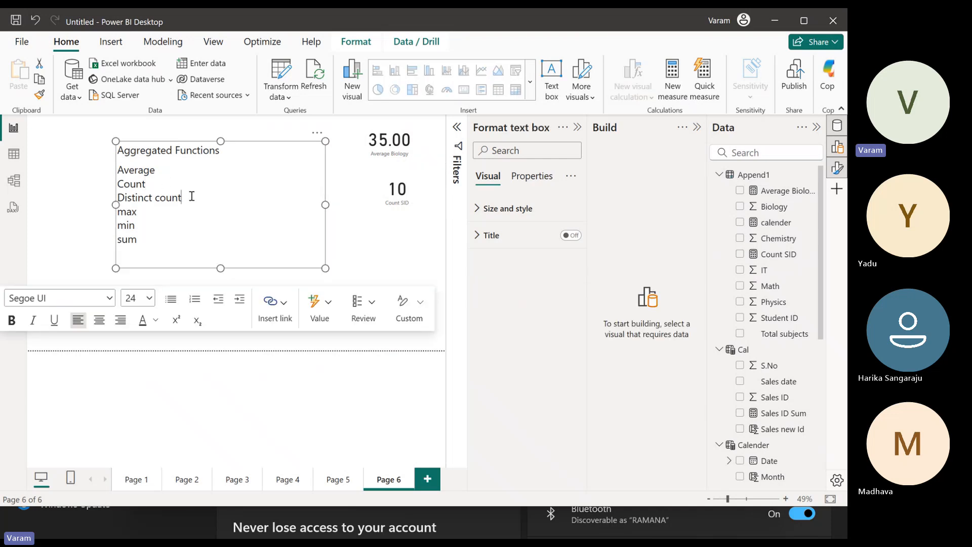
pyautogui.click(809, 177)
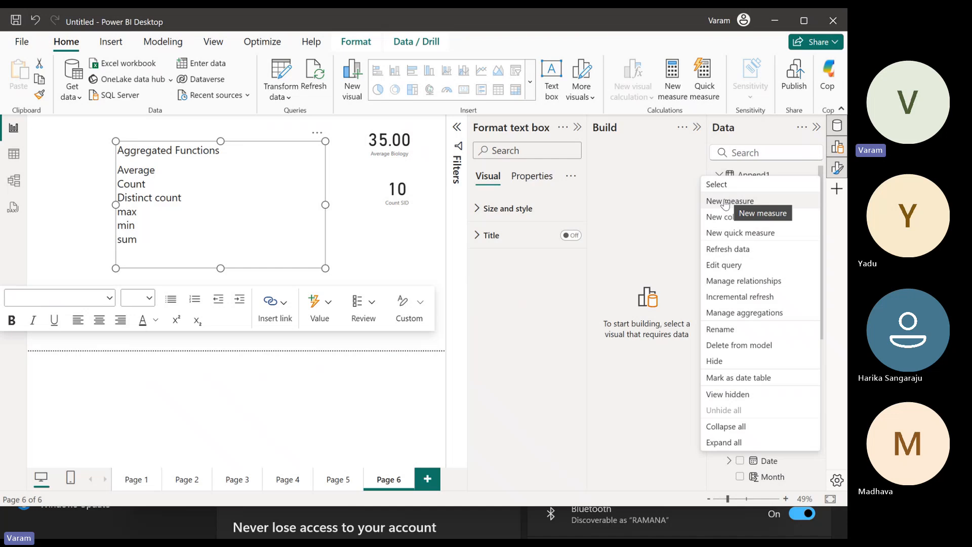
pyautogui.click(726, 203)
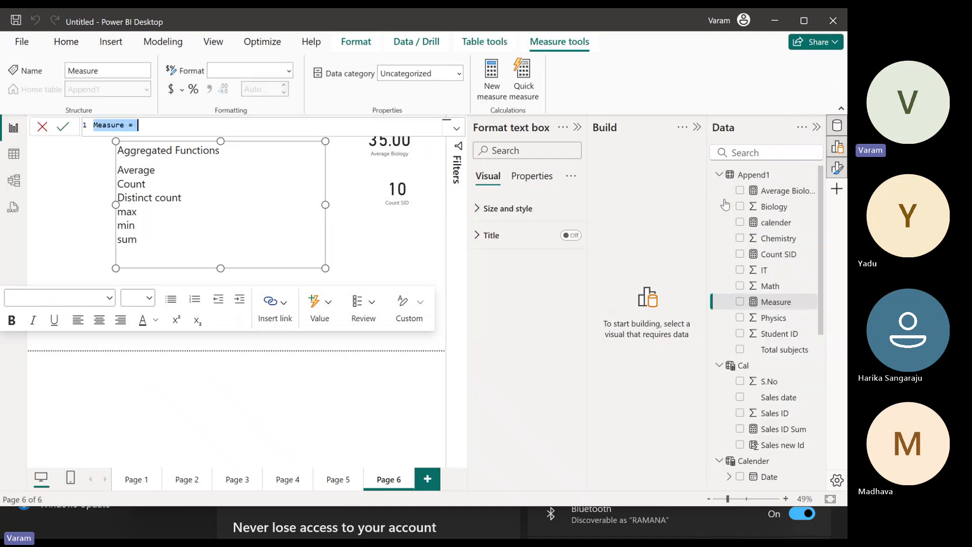
pyautogui.hotkey('ctrl', 'a')
pyautogui.write('SID= dis')
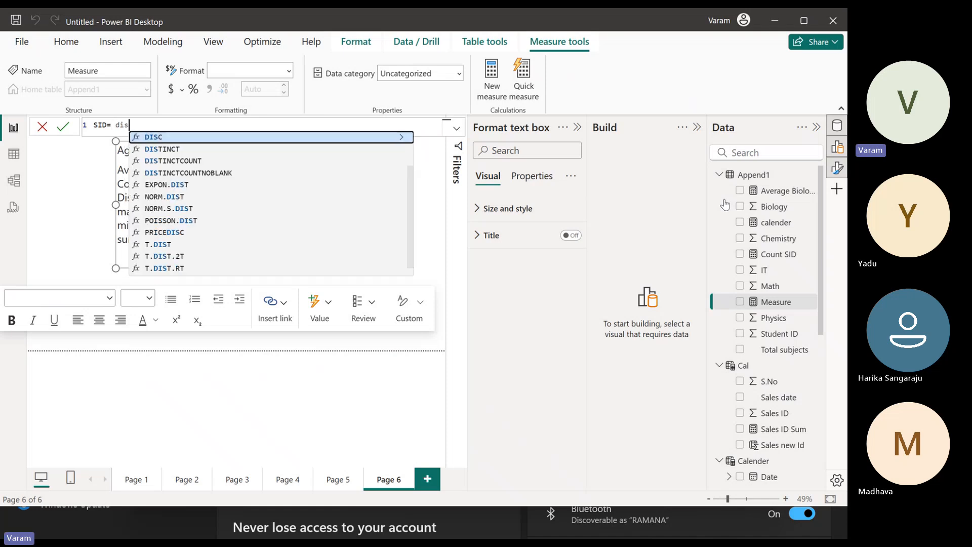
pyautogui.press('Down')
pyautogui.press('Down')
pyautogui.press('Tab')
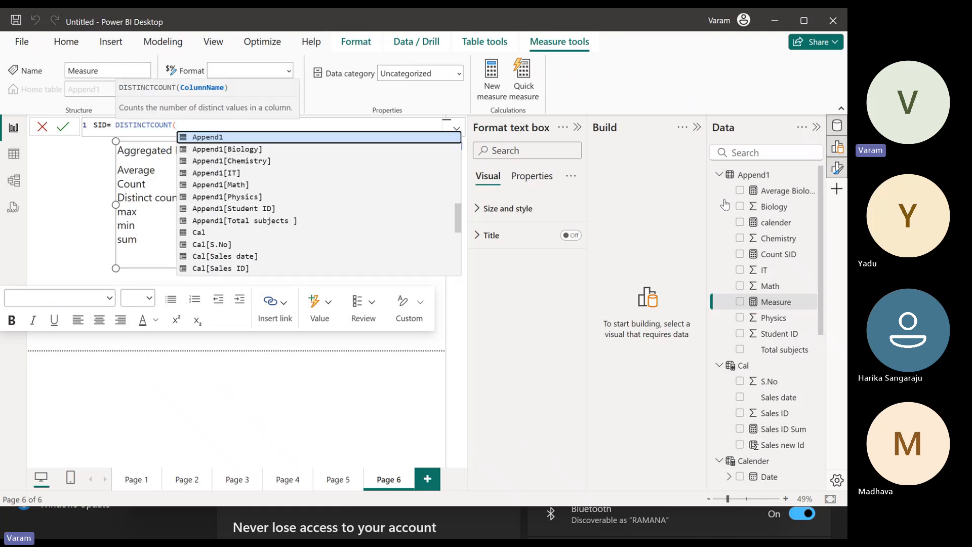
pyautogui.press('Down')
pyautogui.press('Down')
pyautogui.press('Down')
pyautogui.press('Down')
pyautogui.press('Down')
pyautogui.press('Down')
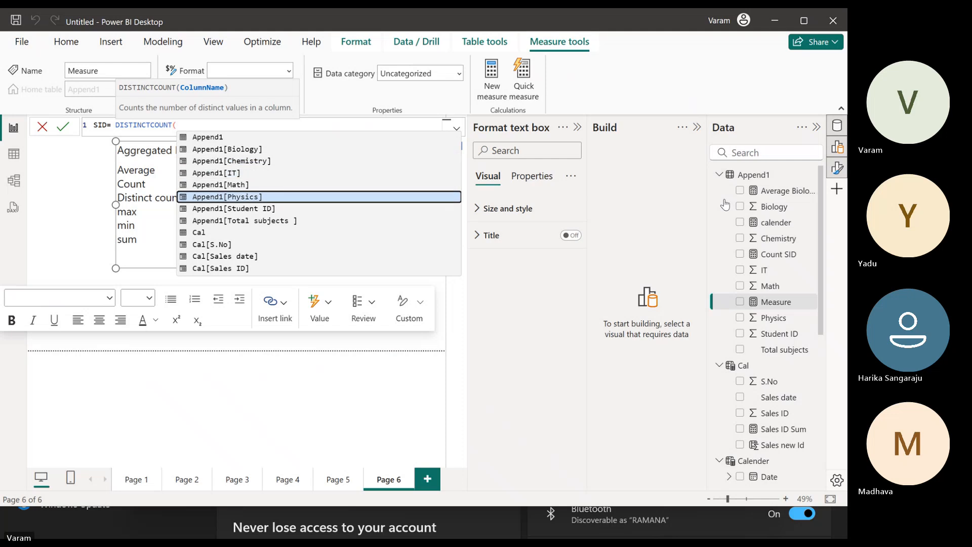
pyautogui.press('Tab')
pyautogui.write(')')
pyautogui.press('Return')
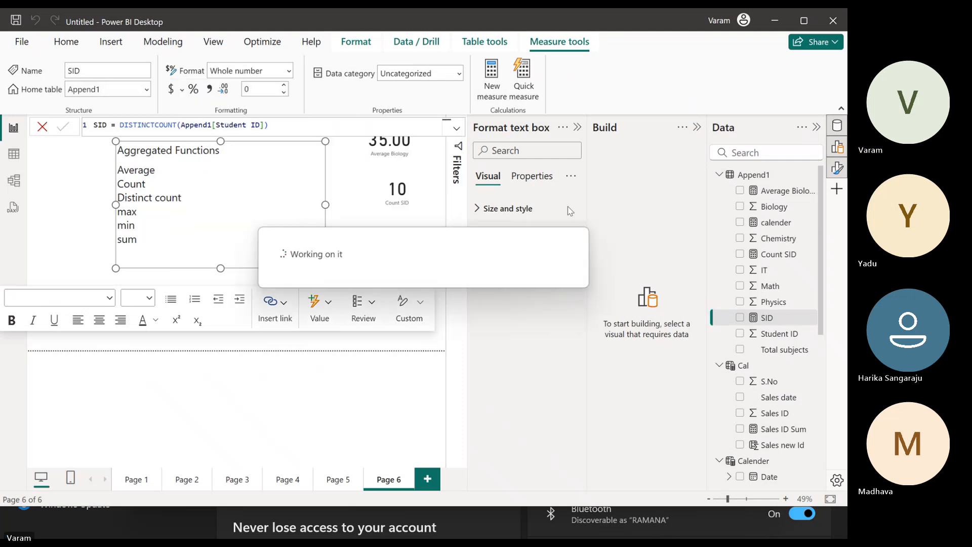
# Add a card showing the SID measure to Page 6, directly below the Count SID card
pyautogui.click(370, 255)
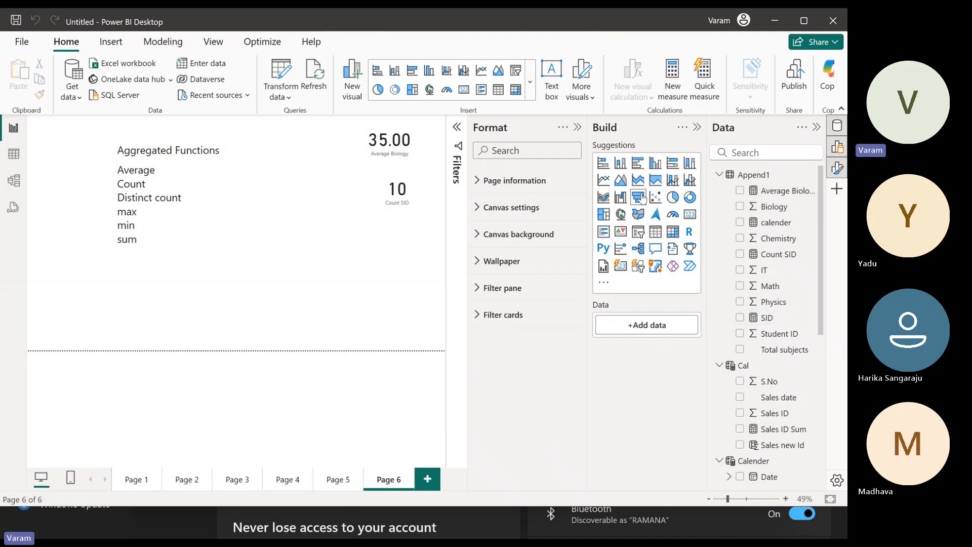
pyautogui.click(689, 214)
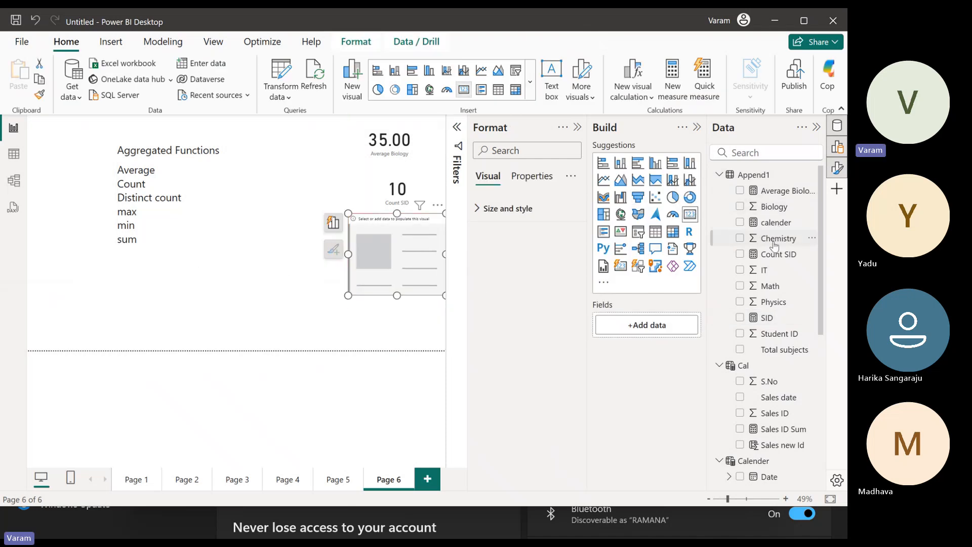
pyautogui.click(768, 318)
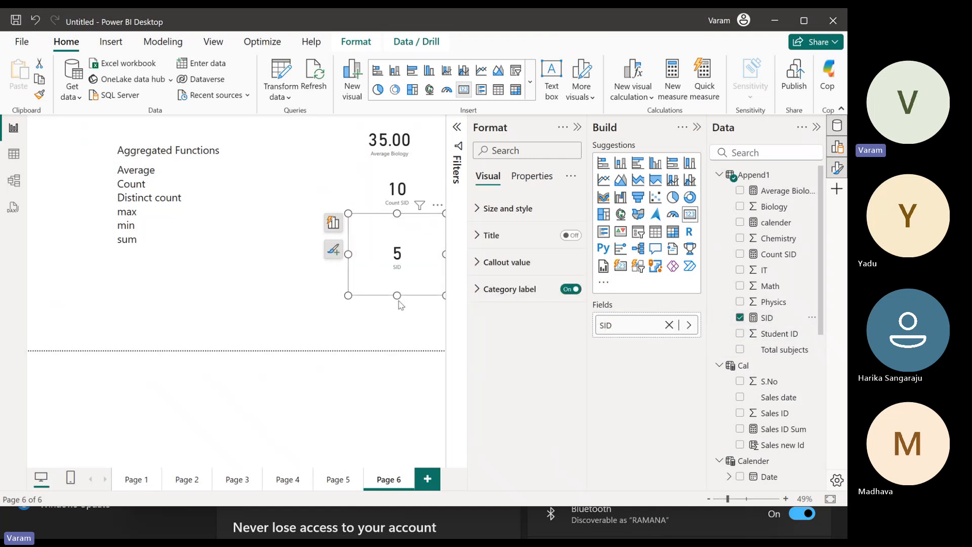
# Reduce the height of the SID card on Page 6 and check the Student ID values in the Append1 table
pyautogui.moveTo(396, 297); pyautogui.dragTo(397, 257)
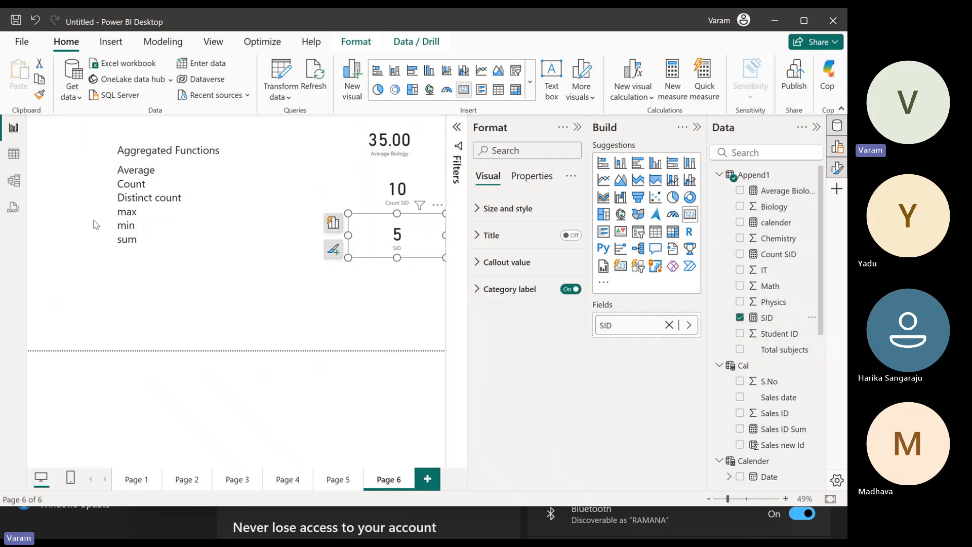
pyautogui.click(14, 153)
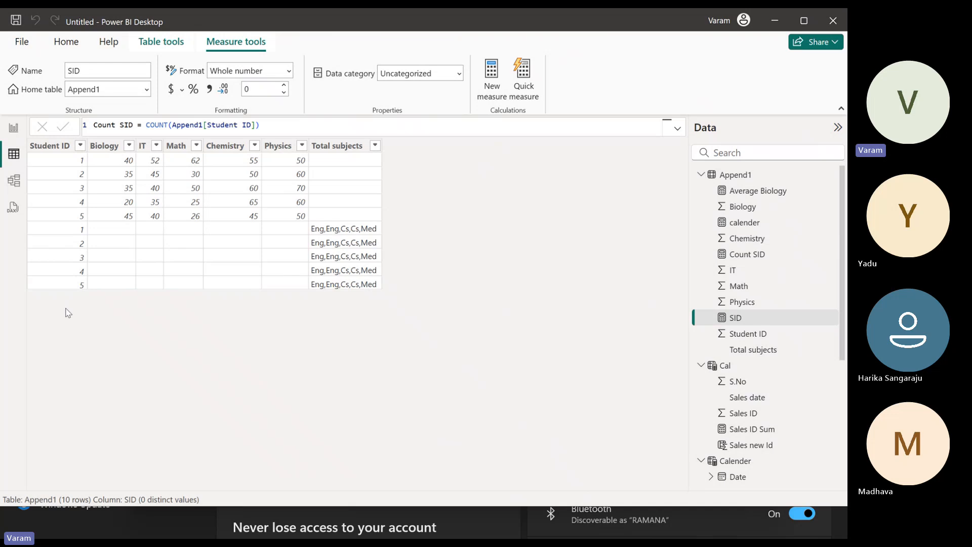
pyautogui.click(15, 133)
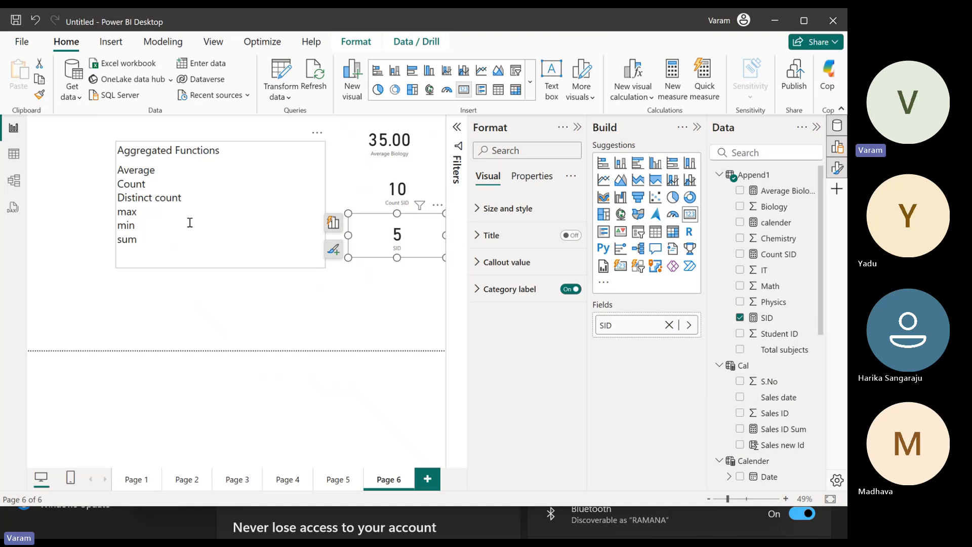
# Create a new measure in the Append1 table: Max Phy = MAX(Append1[Physics])
pyautogui.click(13, 157)
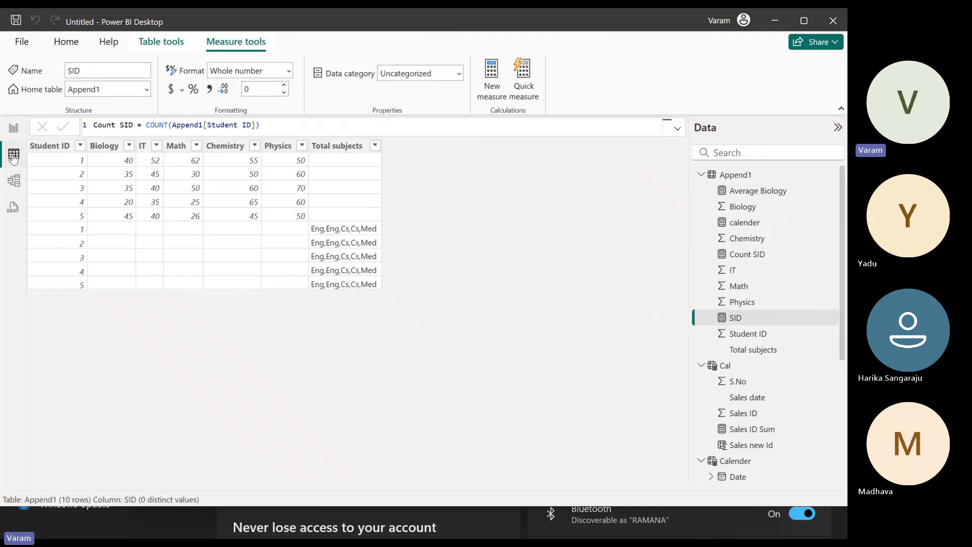
pyautogui.click(231, 147)
pyautogui.click(277, 150)
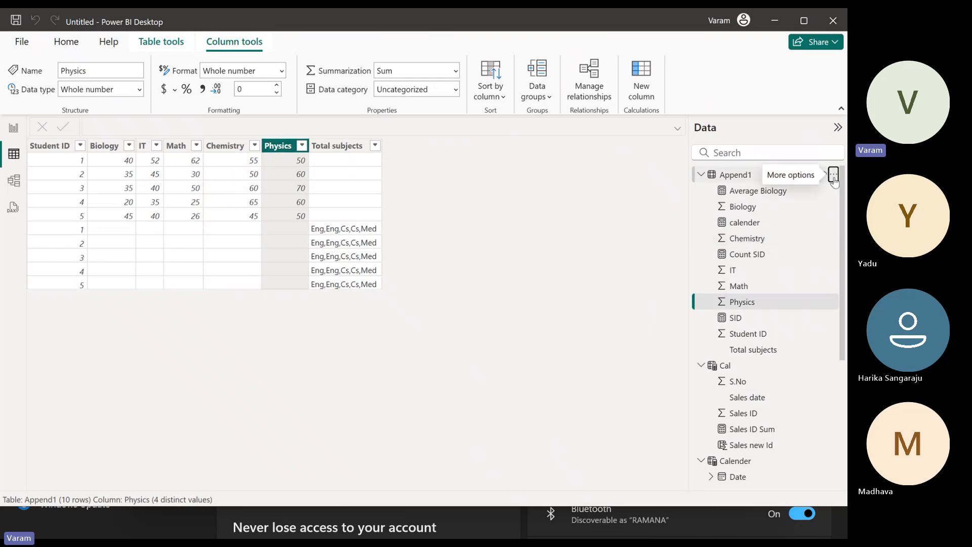
pyautogui.click(834, 179)
pyautogui.click(753, 190)
pyautogui.write('M')
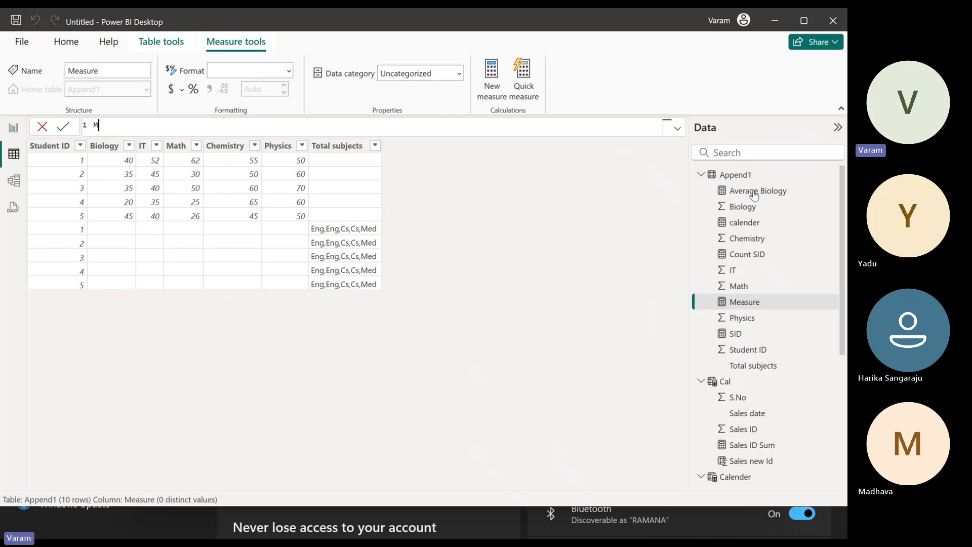
pyautogui.write('ax Phy = max(')
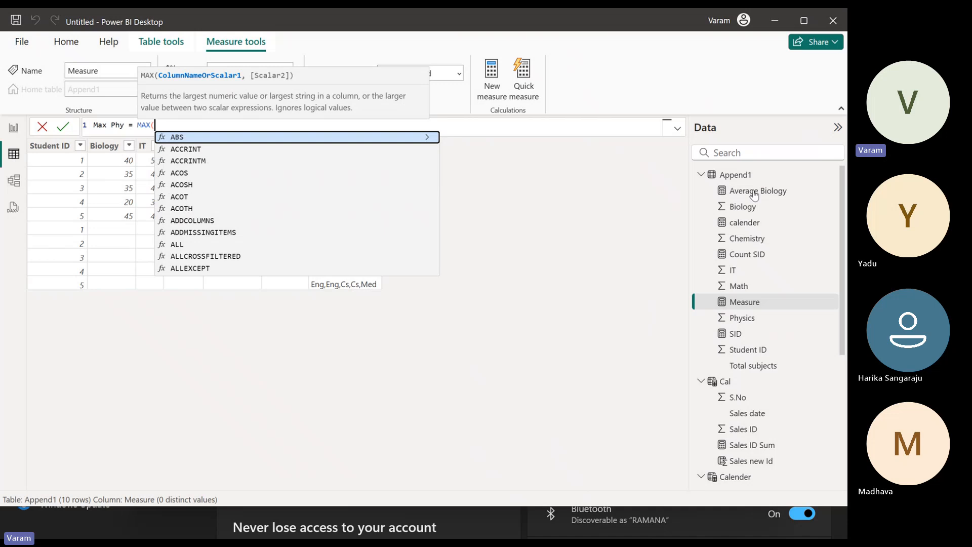
pyautogui.write('phy')
pyautogui.press('Tab')
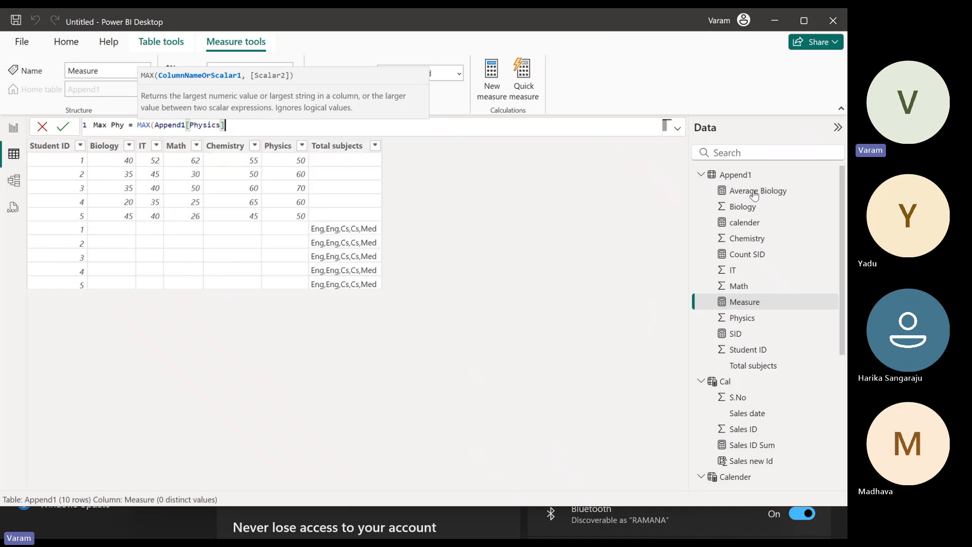
pyautogui.write(')')
pyautogui.press('Return')
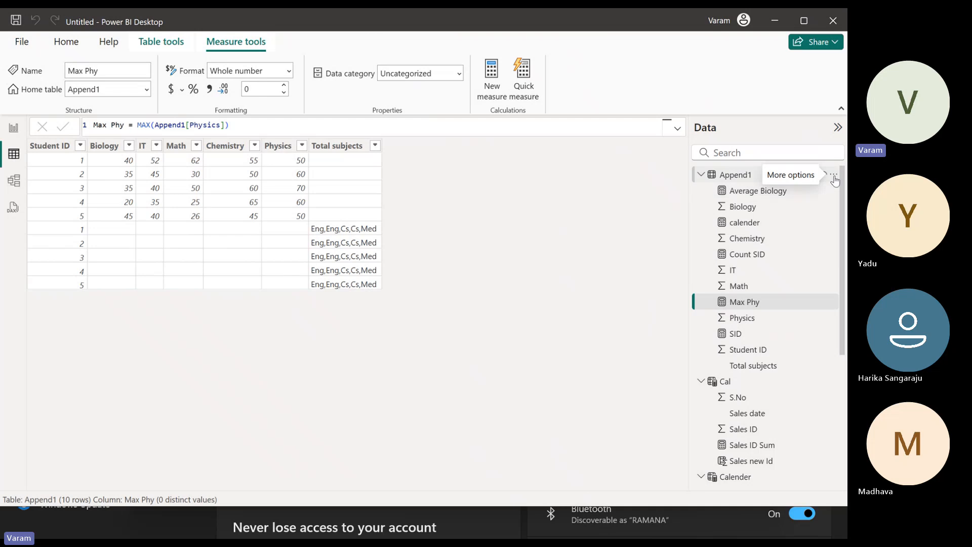
# Create a new measure in the Append1 table: Min Che = MIN(Append1[Chemistry])
pyautogui.click(832, 175)
pyautogui.click(782, 185)
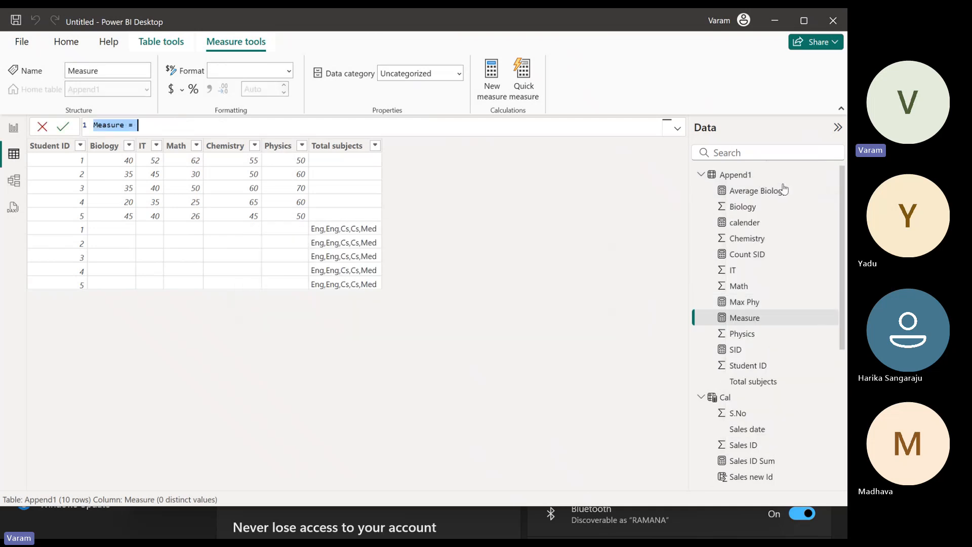
pyautogui.write('Min C')
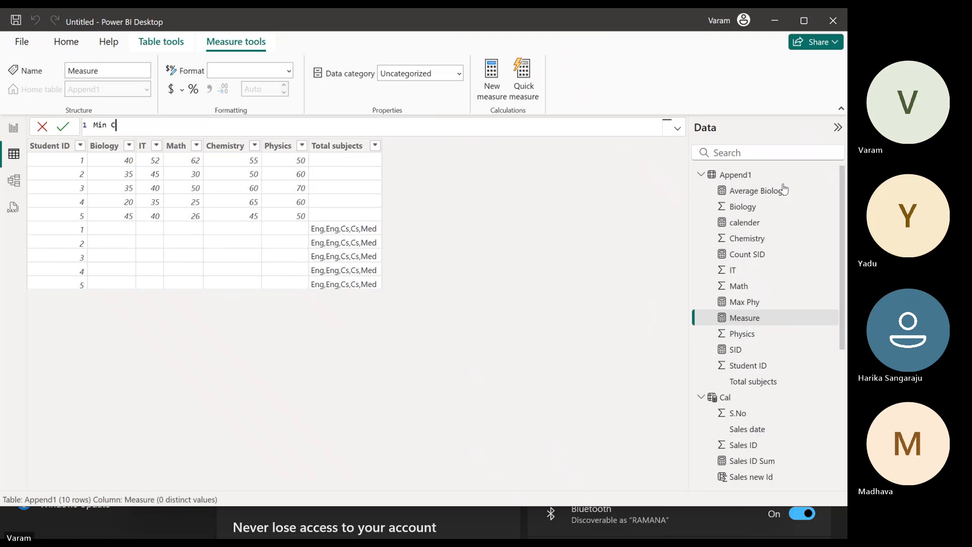
pyautogui.write('he = MIN(')
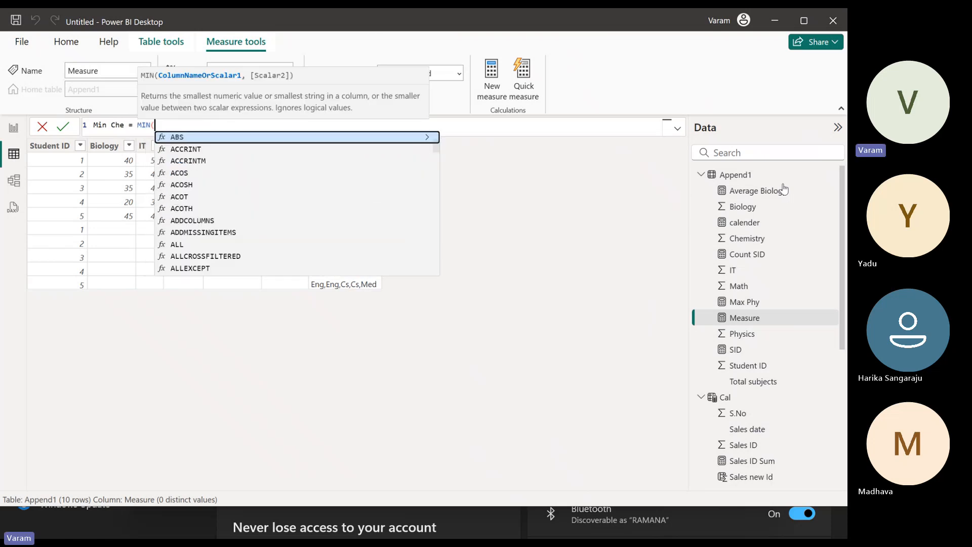
pyautogui.write('Append1[Chemistry]')
pyautogui.press('Tab')
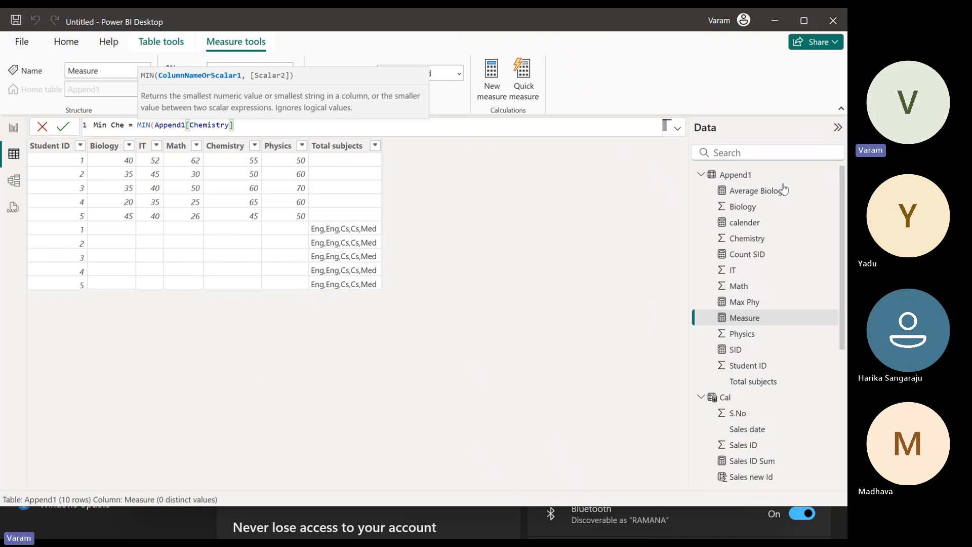
pyautogui.write(')')
pyautogui.press('Return')
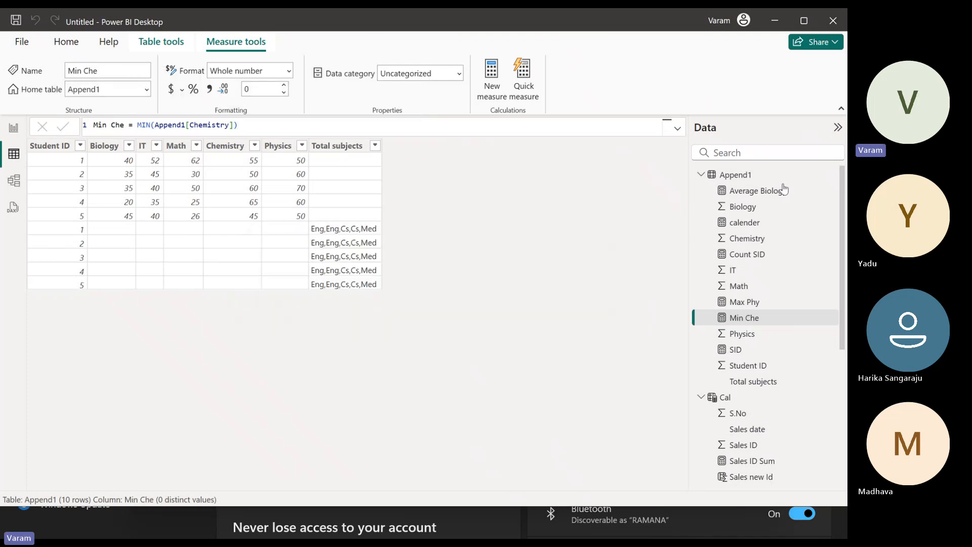
# Add a card showing the Max Phy measure to Page 6 below the SID card, reduced in width and height
pyautogui.click(14, 129)
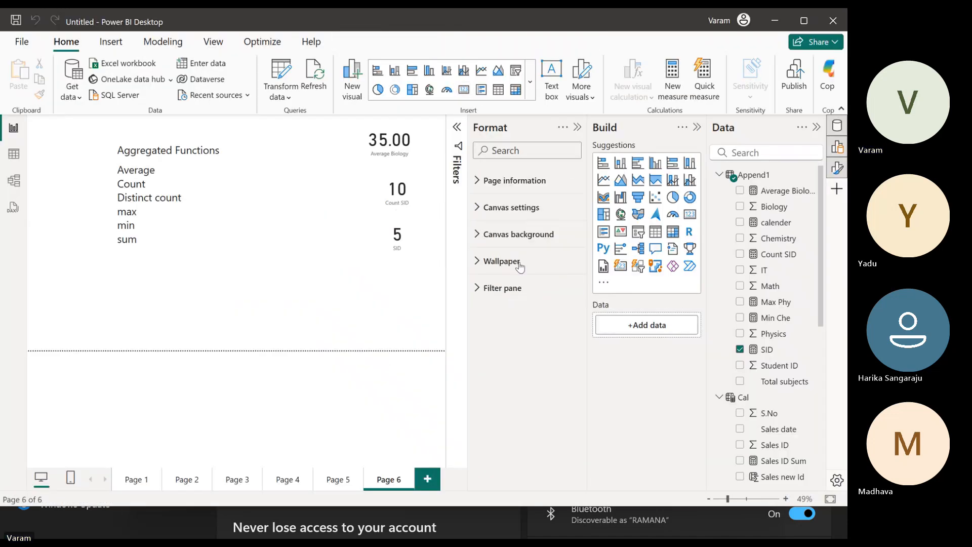
pyautogui.click(689, 217)
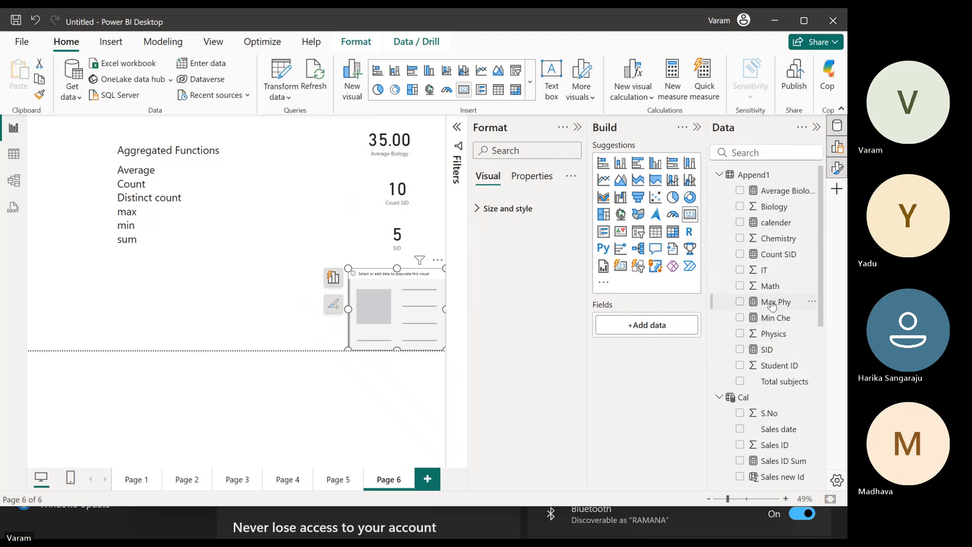
pyautogui.moveTo(772, 302); pyautogui.dragTo(648, 325)
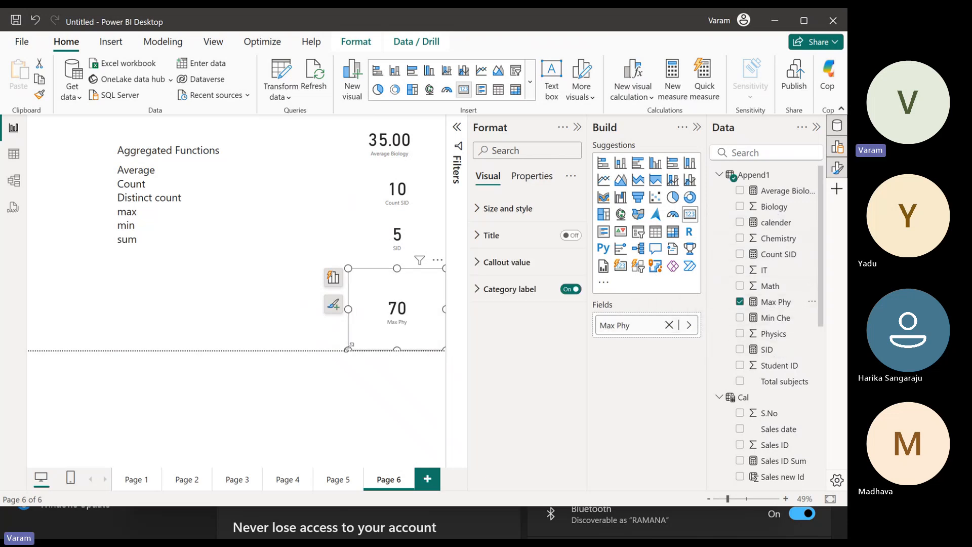
pyautogui.moveTo(348, 349); pyautogui.dragTo(371, 314)
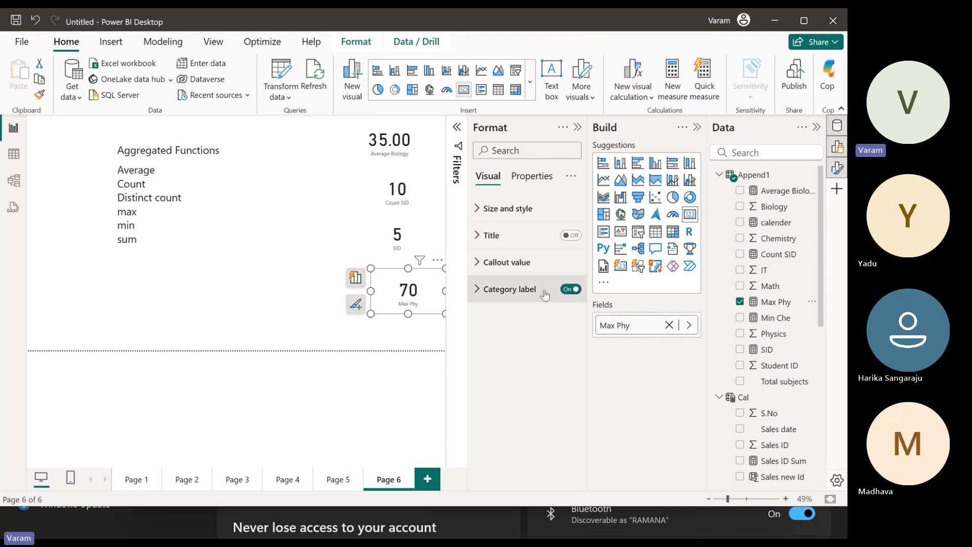
# Add a card showing the Min Che measure to Page 6 and place it beside the Max Phy card, on its left
pyautogui.click(363, 345)
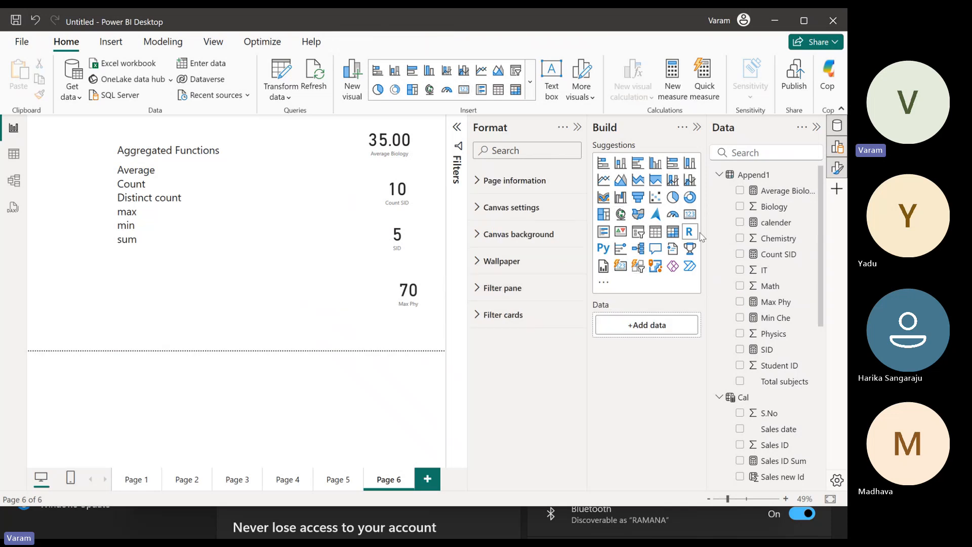
pyautogui.click(689, 214)
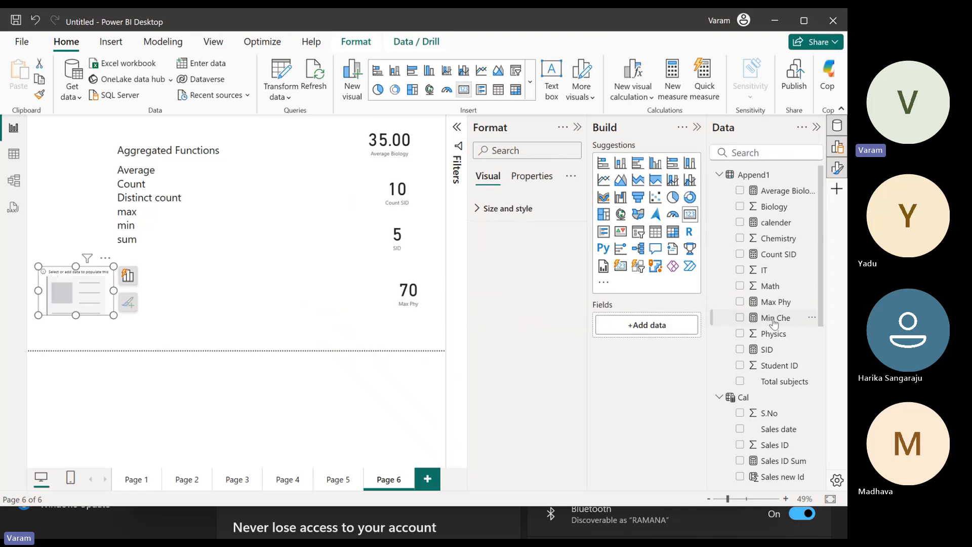
pyautogui.moveTo(774, 318); pyautogui.dragTo(648, 325)
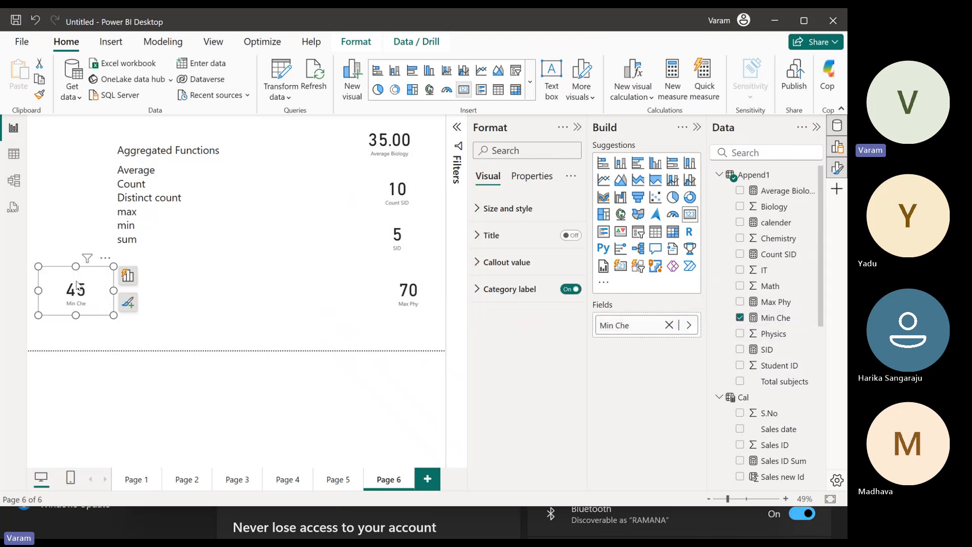
pyautogui.moveTo(77, 288); pyautogui.dragTo(327, 306)
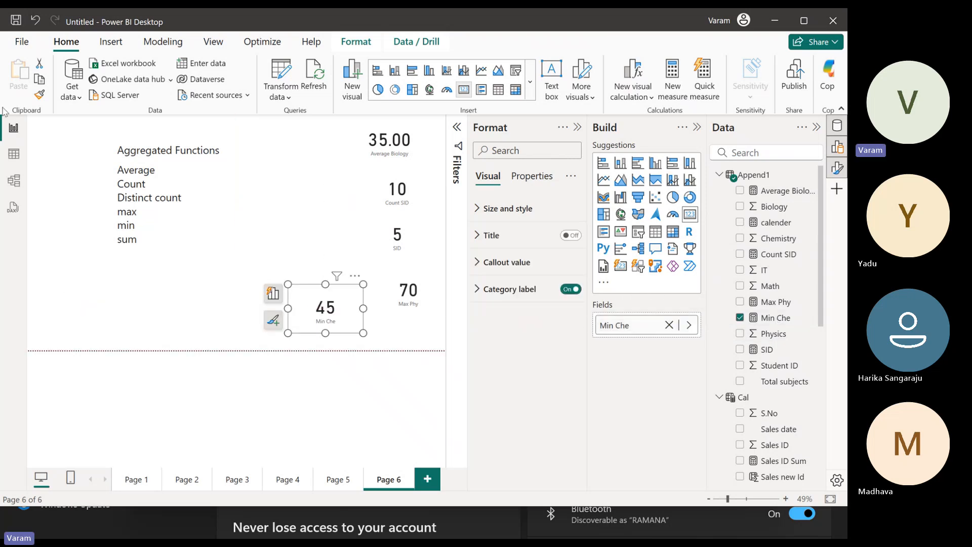
# Check the highest Physics value and the lowest Chemistry value in the Append1 table against the cards on Page 6
pyautogui.click(14, 154)
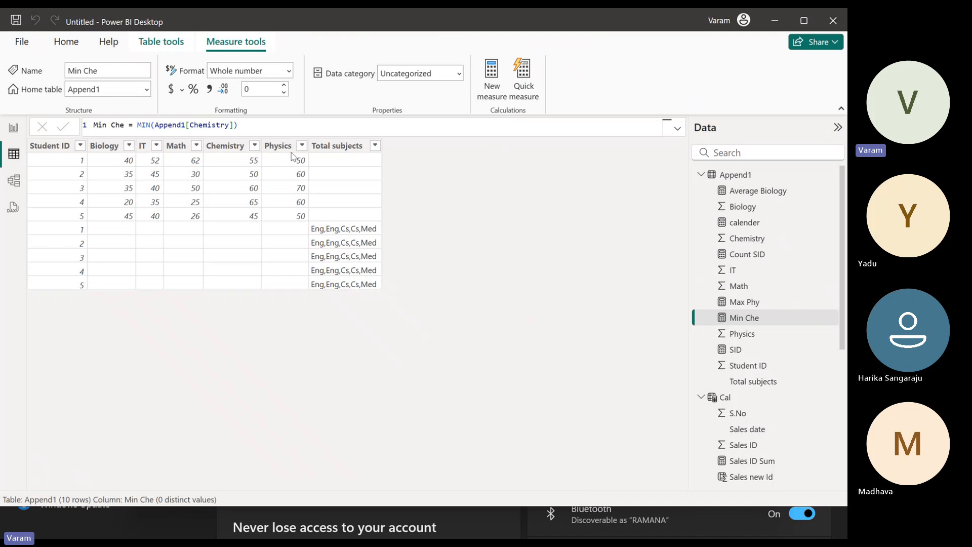
pyautogui.click(294, 161)
pyautogui.click(299, 187)
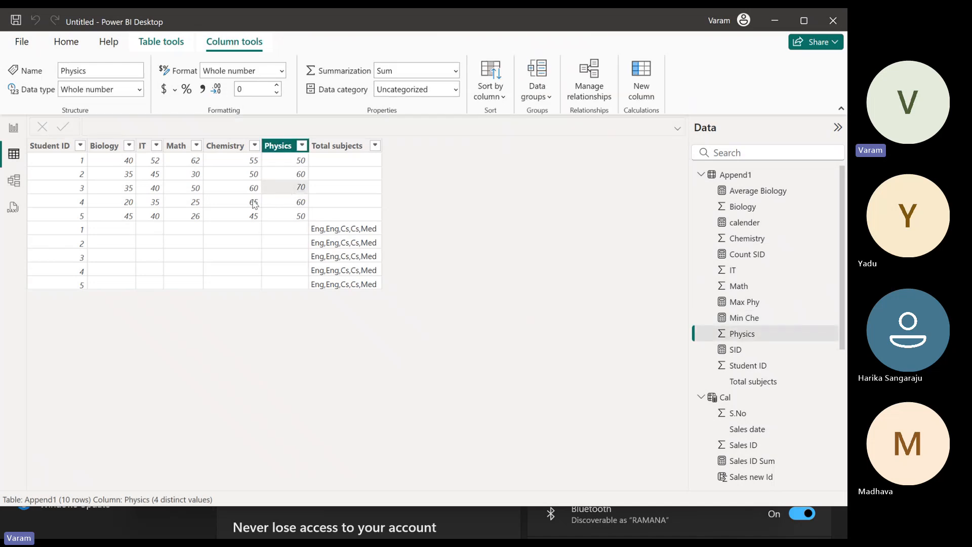
pyautogui.click(250, 215)
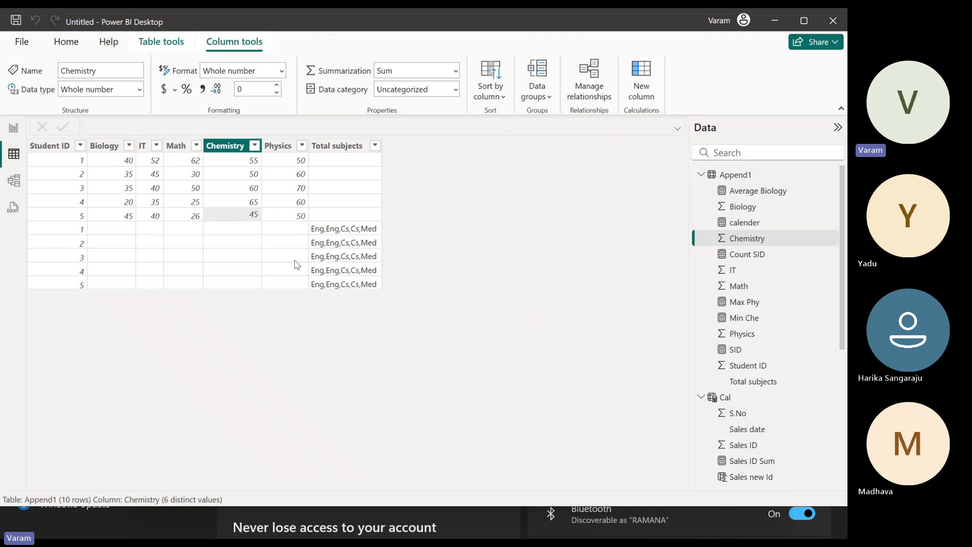
pyautogui.click(18, 137)
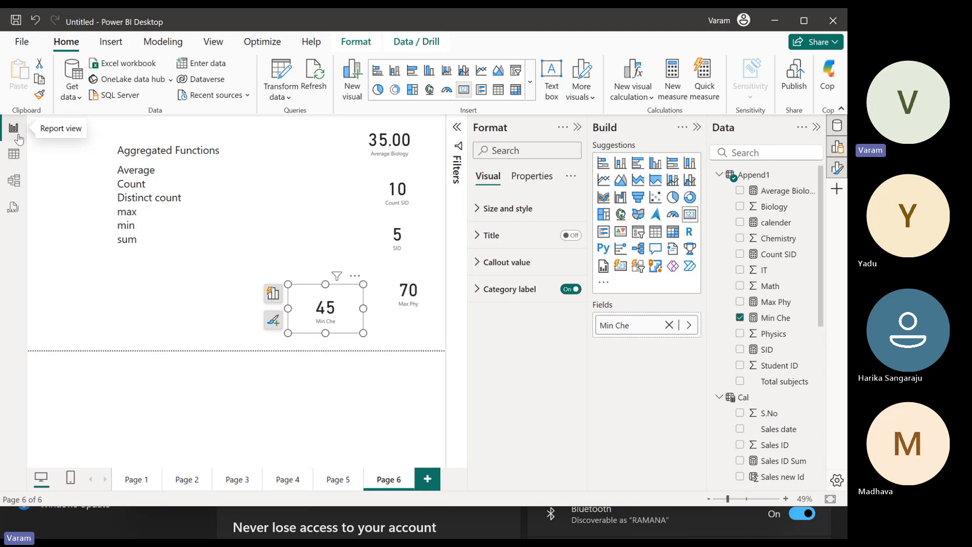
# Review the function list on Page 5, and add a new report page with a wide text box in the middle of its canvas
pyautogui.click(336, 479)
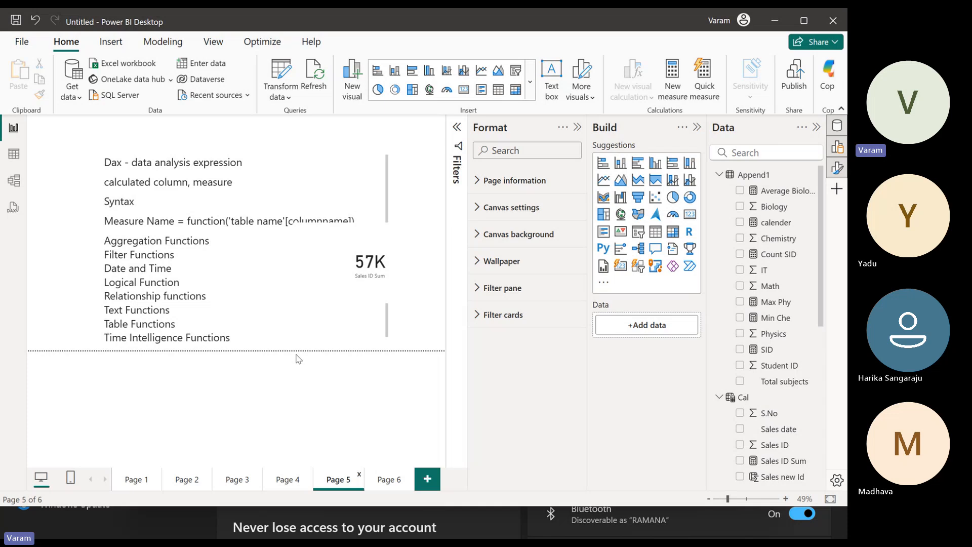
pyautogui.click(427, 479)
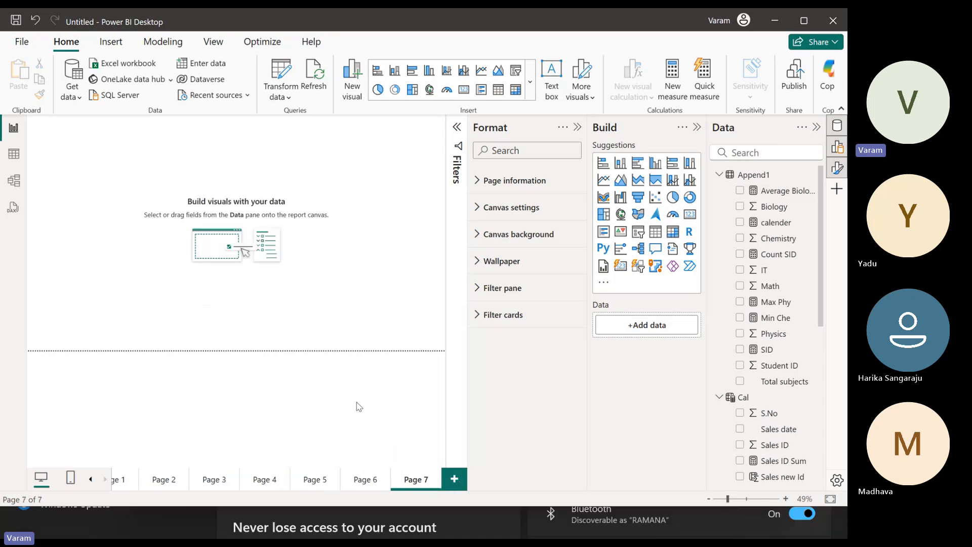
pyautogui.click(551, 80)
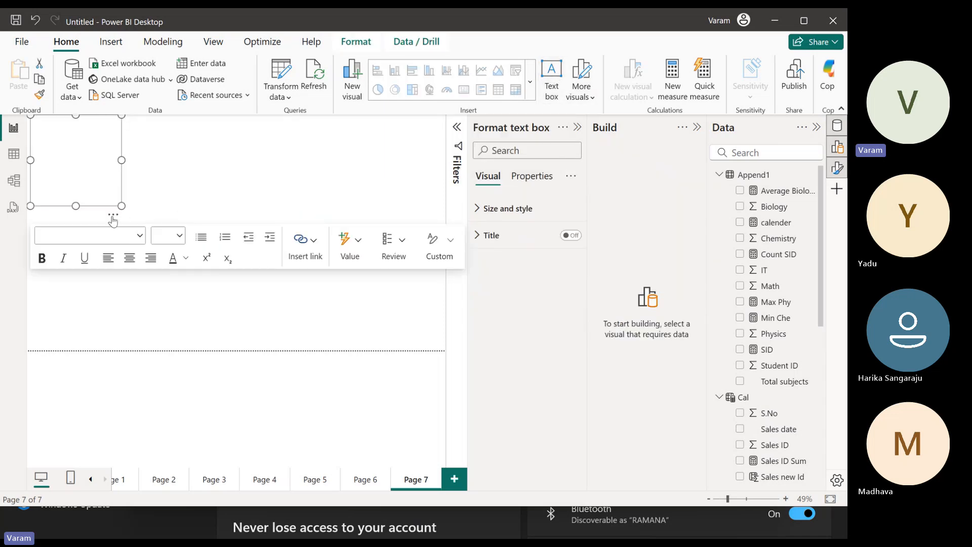
pyautogui.moveTo(112, 217); pyautogui.dragTo(290, 288)
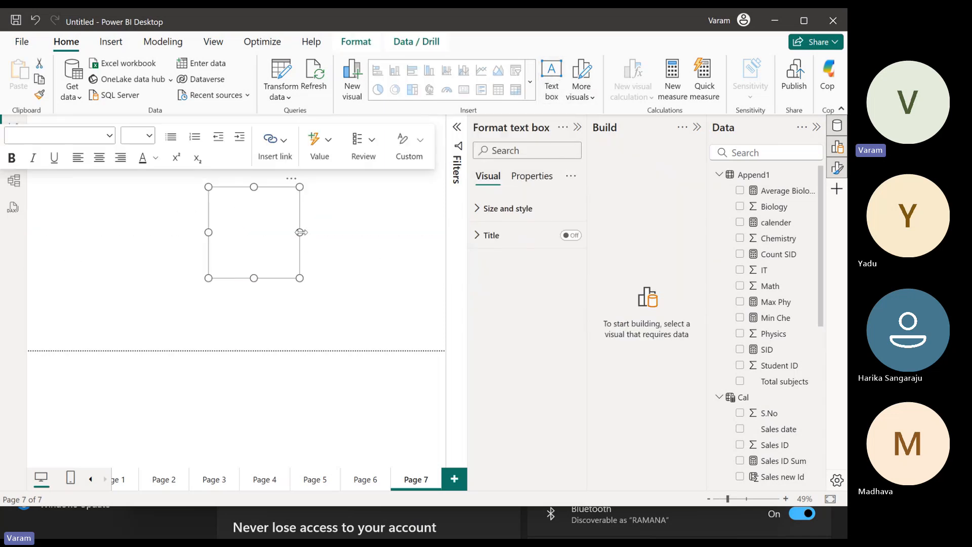
pyautogui.moveTo(300, 231); pyautogui.dragTo(373, 232)
pyautogui.moveTo(208, 234); pyautogui.dragTo(143, 234)
pyautogui.moveTo(257, 278); pyautogui.dragTo(258, 292)
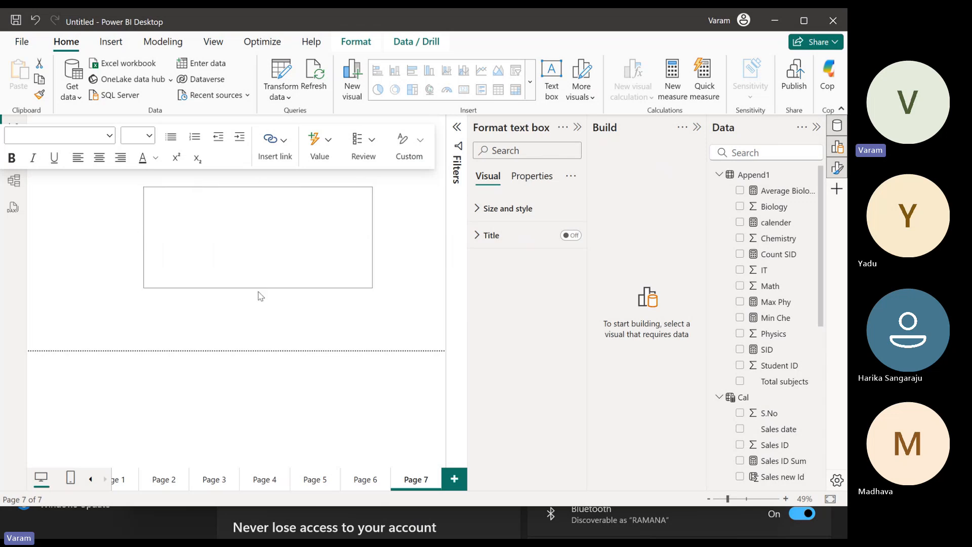
# Place the cursor in the new text box on Page 7 and set its font size to 20
pyautogui.click(218, 238)
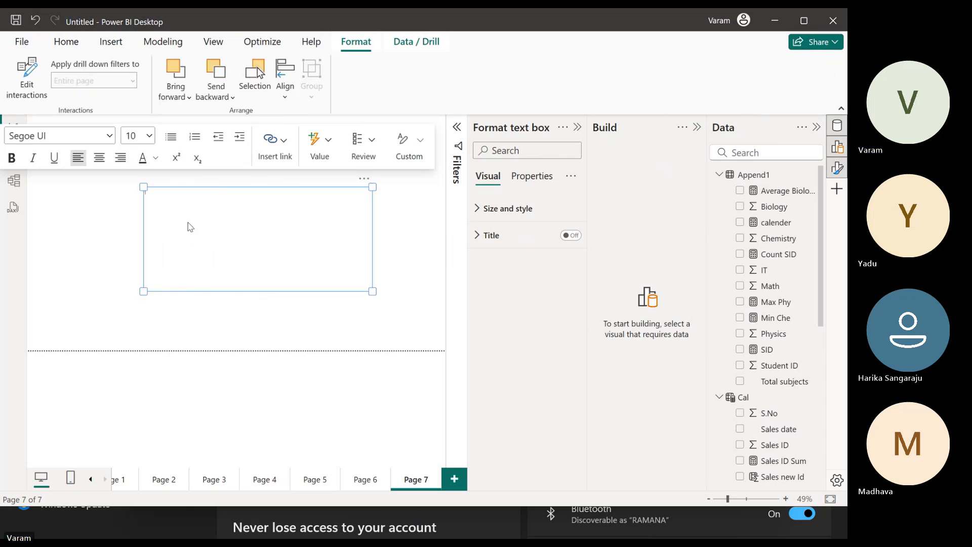
pyautogui.click(101, 224)
pyautogui.click(169, 224)
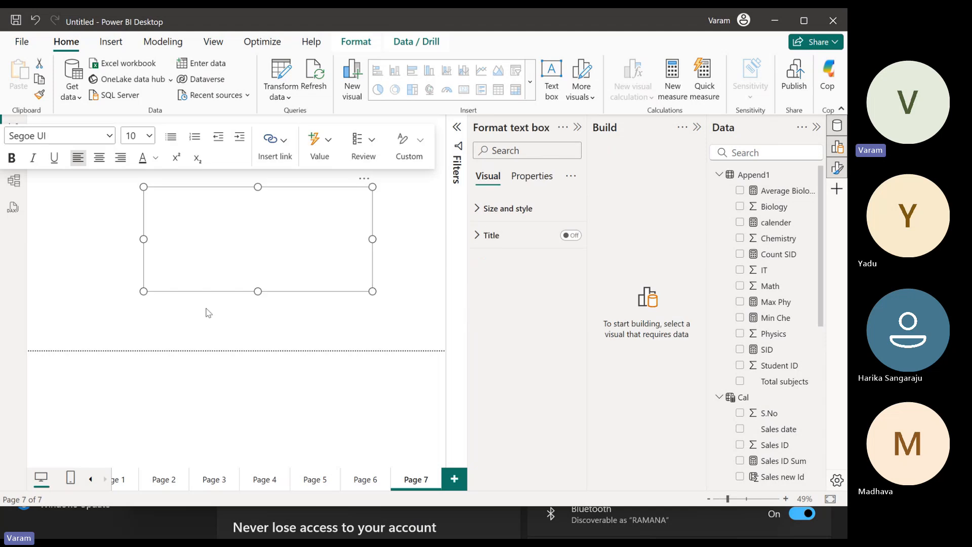
pyautogui.click(150, 136)
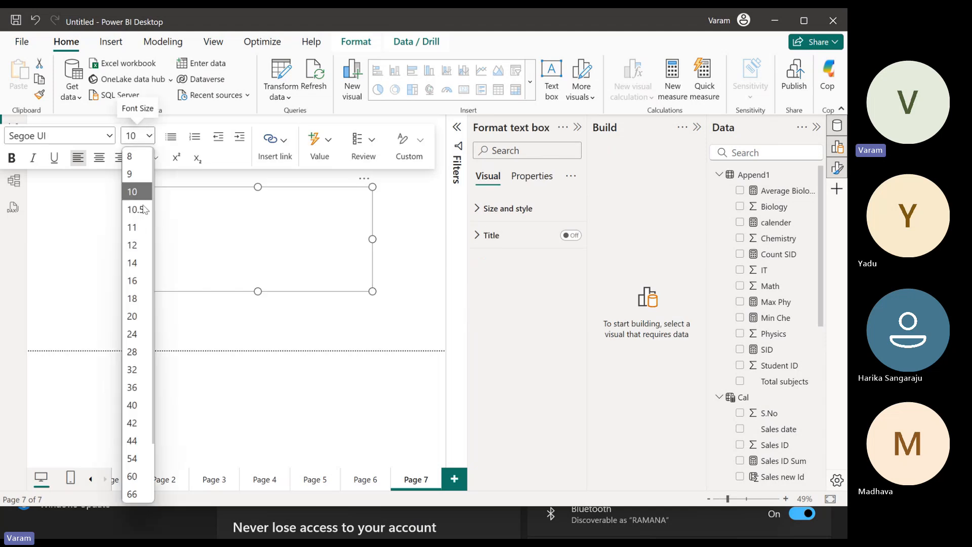
pyautogui.click(142, 317)
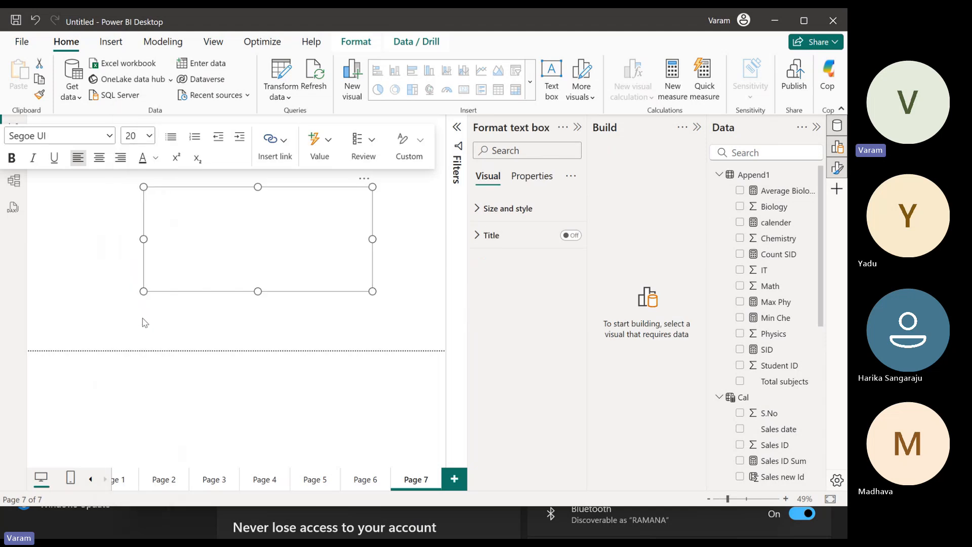
# Fill the text box on Page 7 with the lines "Filter Functions", "Calculate" and "Filter"
pyautogui.write('Filte')
pyautogui.write('r Functi')
pyautogui.write('ons ')
pyautogui.write('Cal')
pyautogui.write('culate')
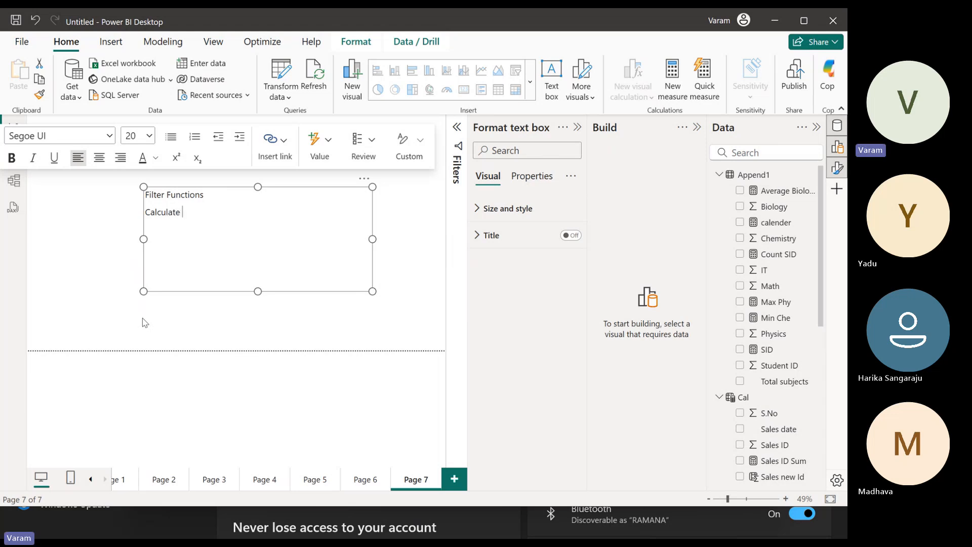
pyautogui.press('Return')
pyautogui.write('Filter')
pyautogui.click(100, 204)
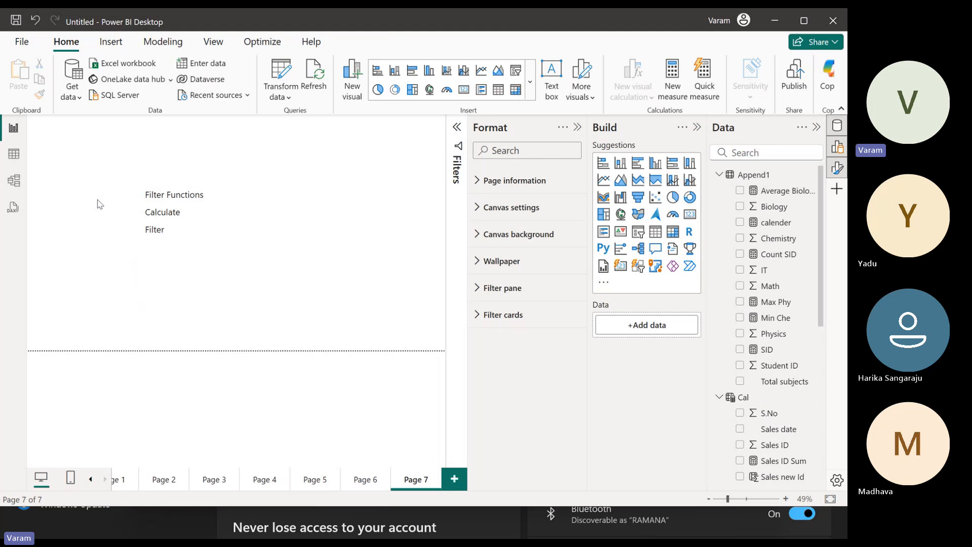
# Examine the Student ID column and the Biology, IT, Math, Chemistry and Physics columns in the Append1 data table
pyautogui.click(14, 153)
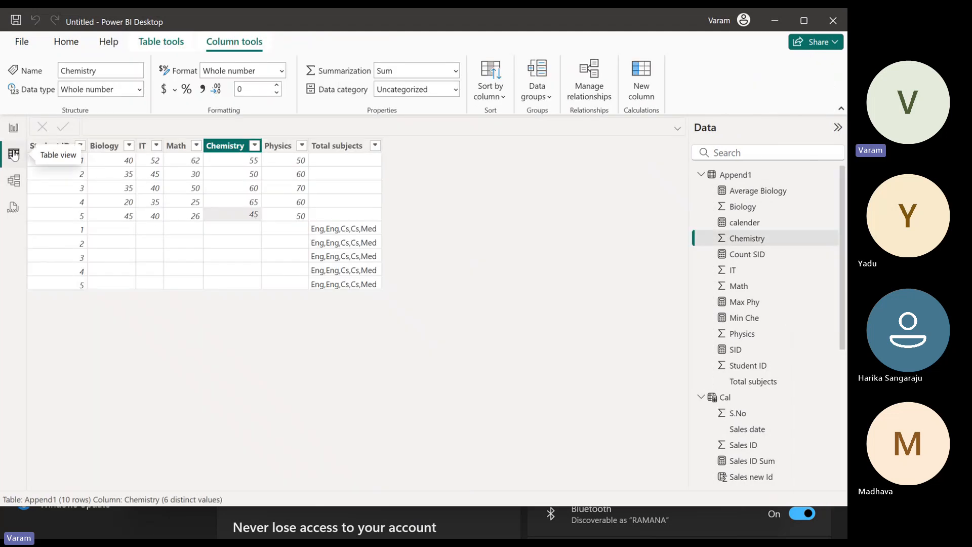
pyautogui.click(107, 146)
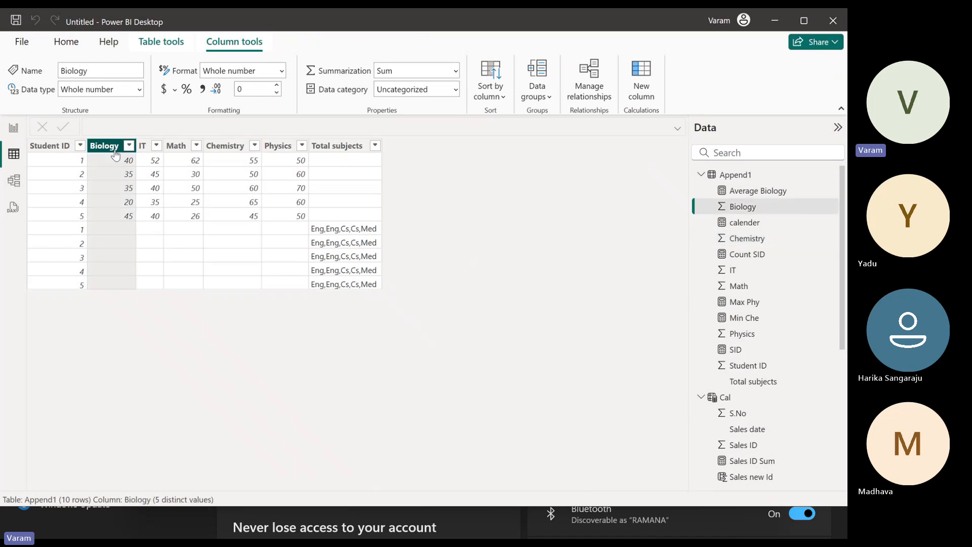
pyautogui.click(70, 179)
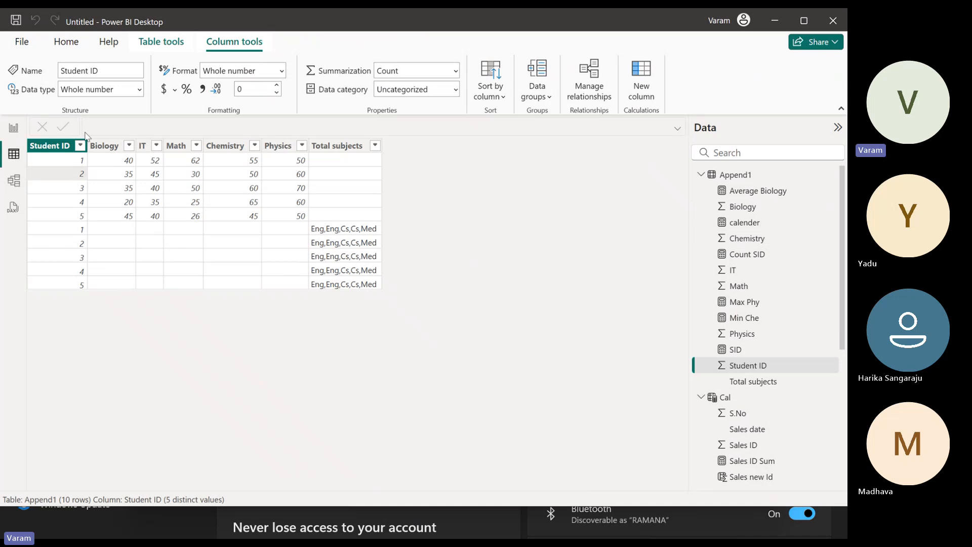
pyautogui.click(112, 146)
pyautogui.click(142, 147)
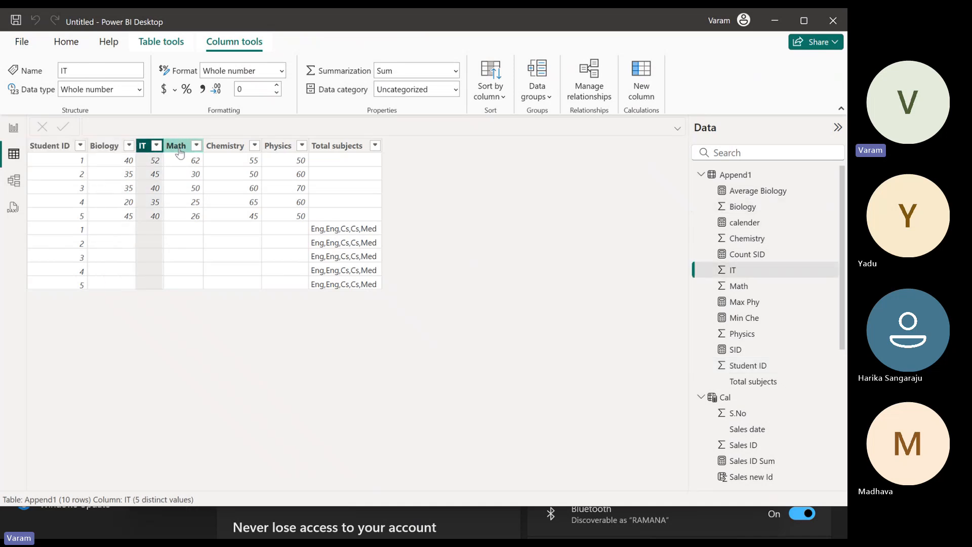
pyautogui.click(176, 146)
pyautogui.click(228, 147)
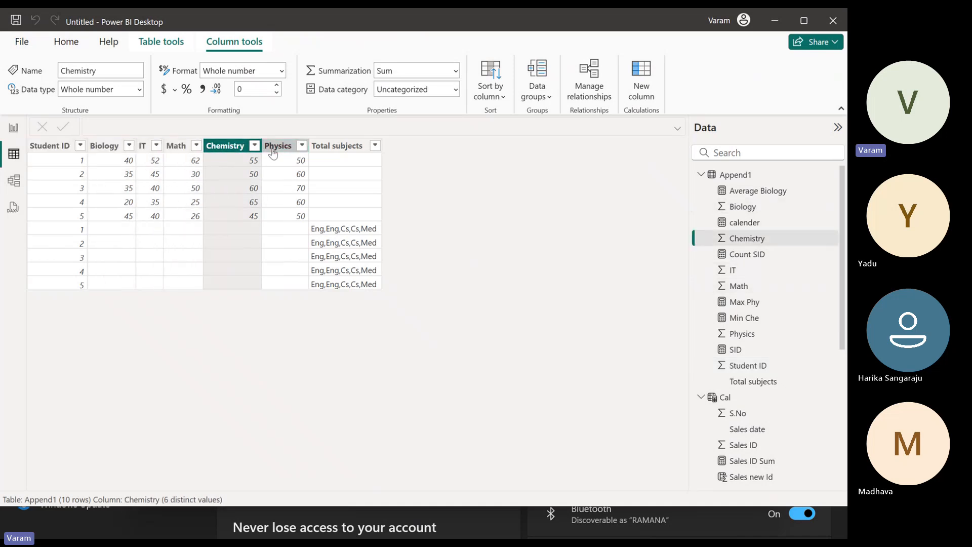
pyautogui.click(273, 149)
pyautogui.click(76, 178)
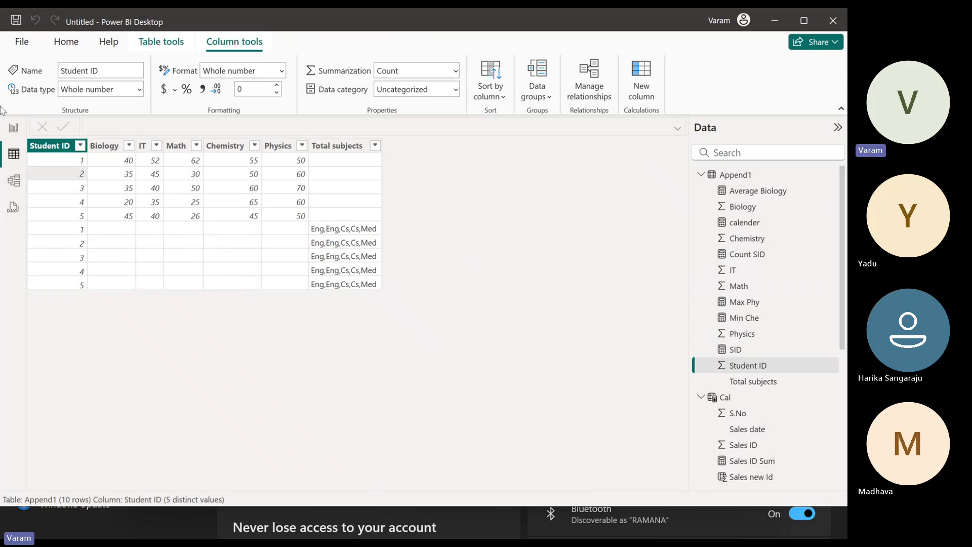
# Return to the report and start a new measure in Append1 with the formula Total marks = SUM(Append1[Physics])
pyautogui.click(13, 127)
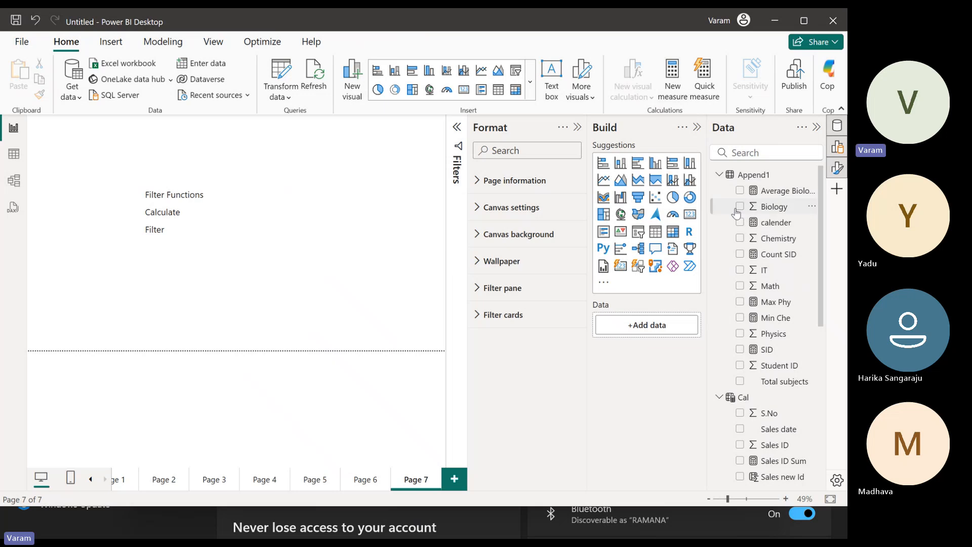
pyautogui.click(809, 176)
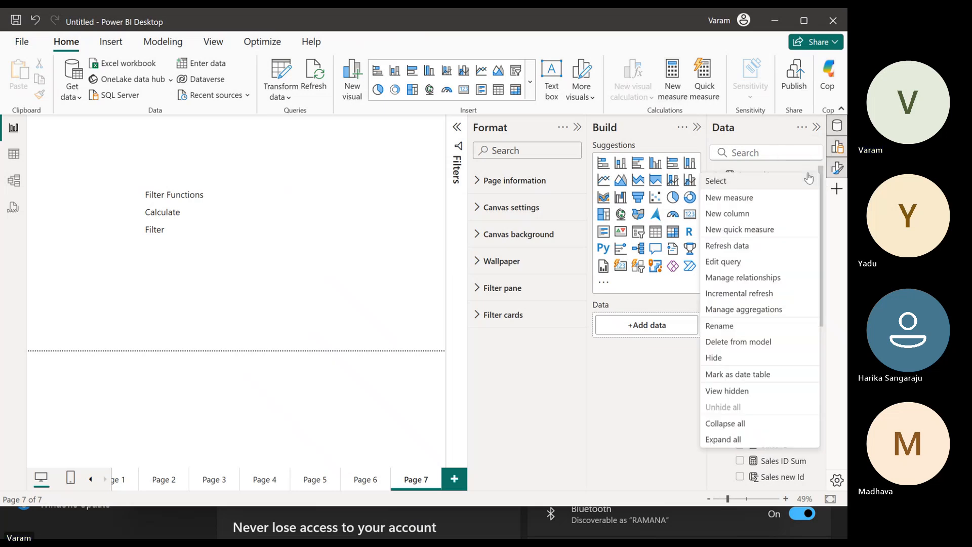
pyautogui.click(741, 202)
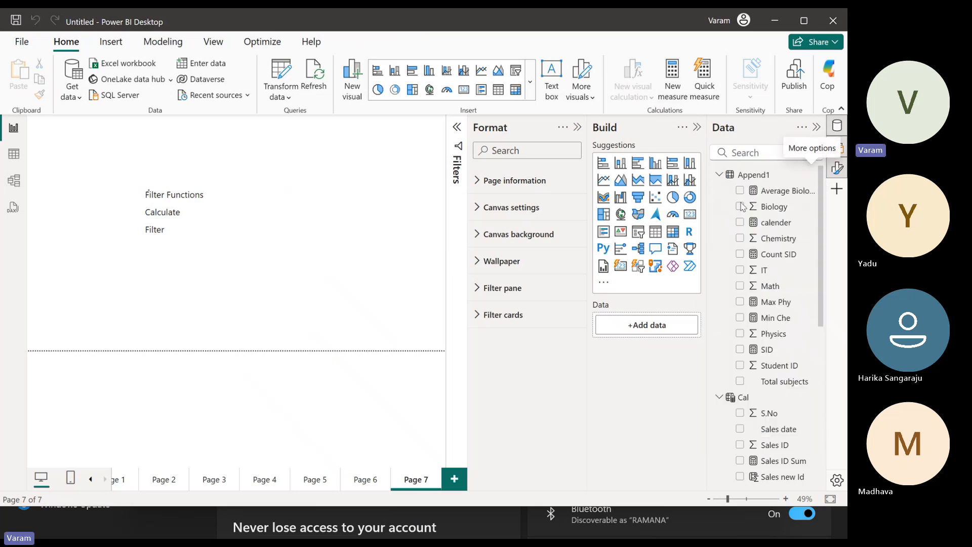
pyautogui.write('T')
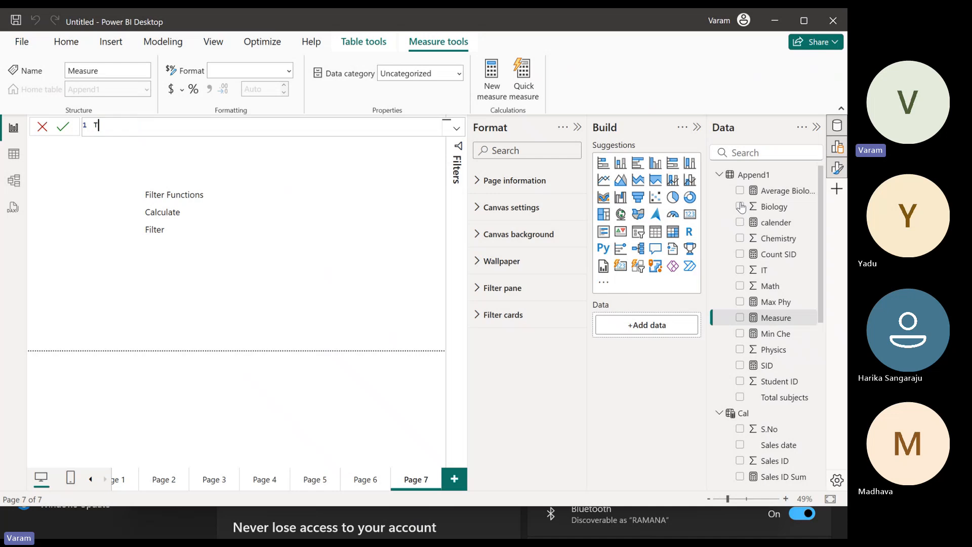
pyautogui.write('otal marcks = SUM(')
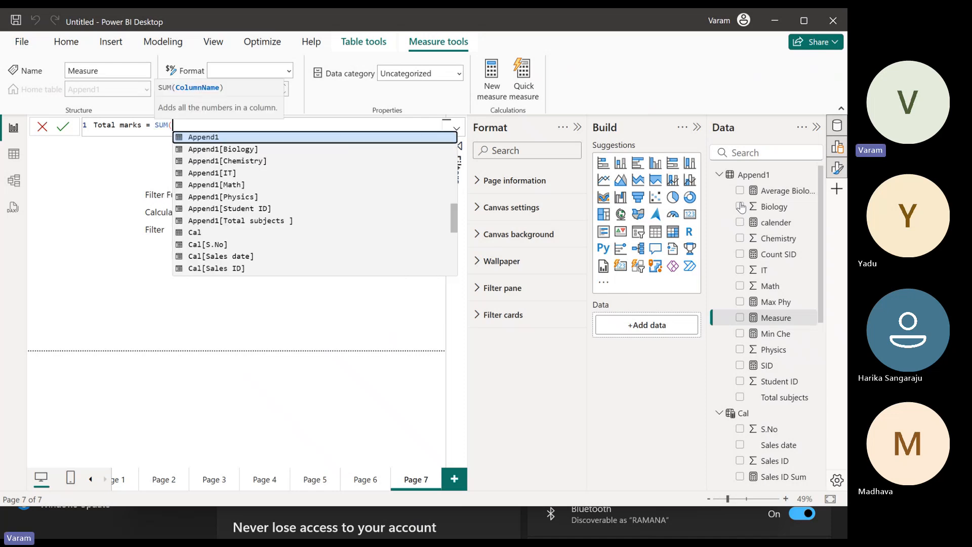
pyautogui.write('phy')
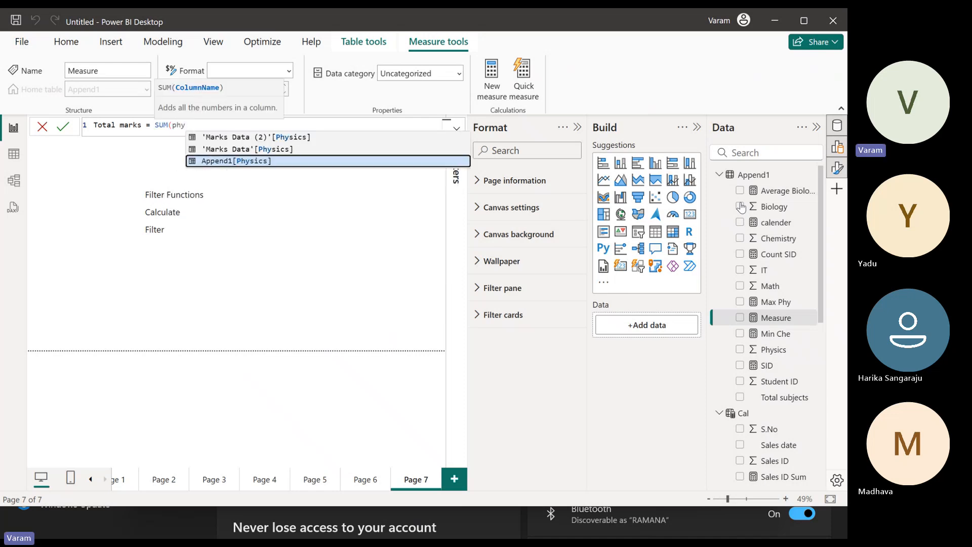
pyautogui.press('Tab')
pyautogui.write(')')
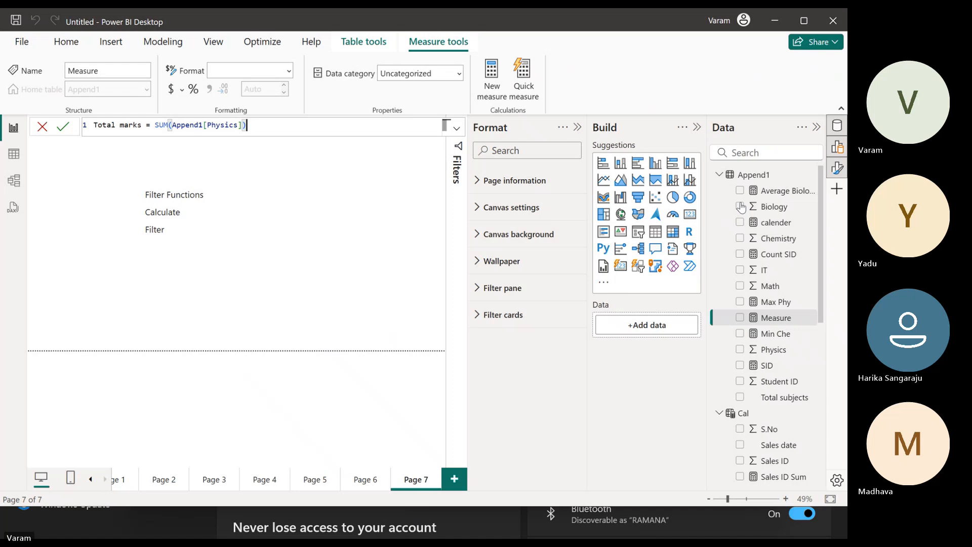
# Append a plus sign to the Total marks formula and insert an opening CALCULATE( before the Physics SUM
pyautogui.write('+')
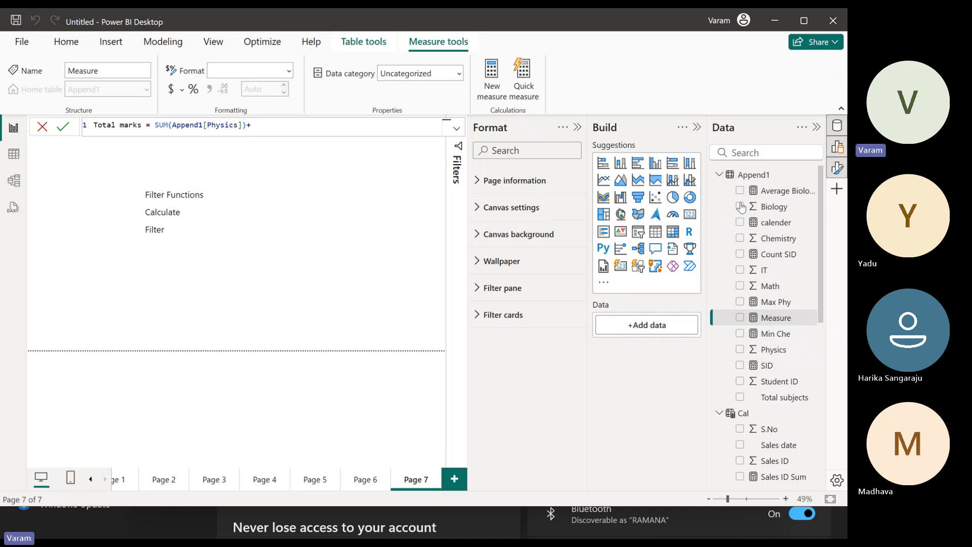
pyautogui.press('Left')
pyautogui.press('Left')
pyautogui.press('Left')
pyautogui.press('Left')
pyautogui.press('Left')
pyautogui.press('Left')
pyautogui.press('Left')
pyautogui.press('Left')
pyautogui.press('Left')
pyautogui.press('Left')
pyautogui.press('Left')
pyautogui.press('Left')
pyautogui.press('Left')
pyautogui.press('Left')
pyautogui.press('Left')
pyautogui.press('Left')
pyautogui.press('Left')
pyautogui.press('Left')
pyautogui.press('Left')
pyautogui.press('Left')
pyautogui.press('Left')
pyautogui.press('Left')
pyautogui.write('calc')
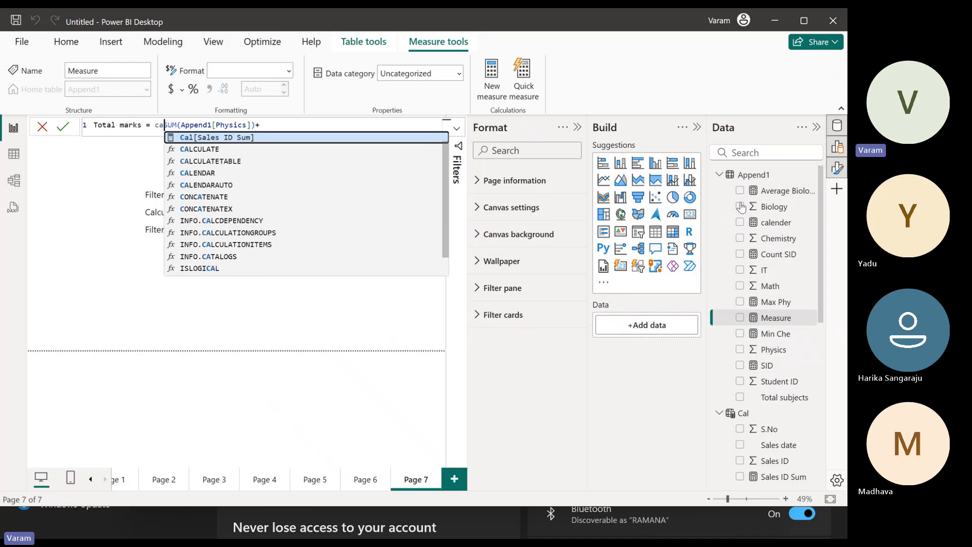
pyautogui.press('Tab')
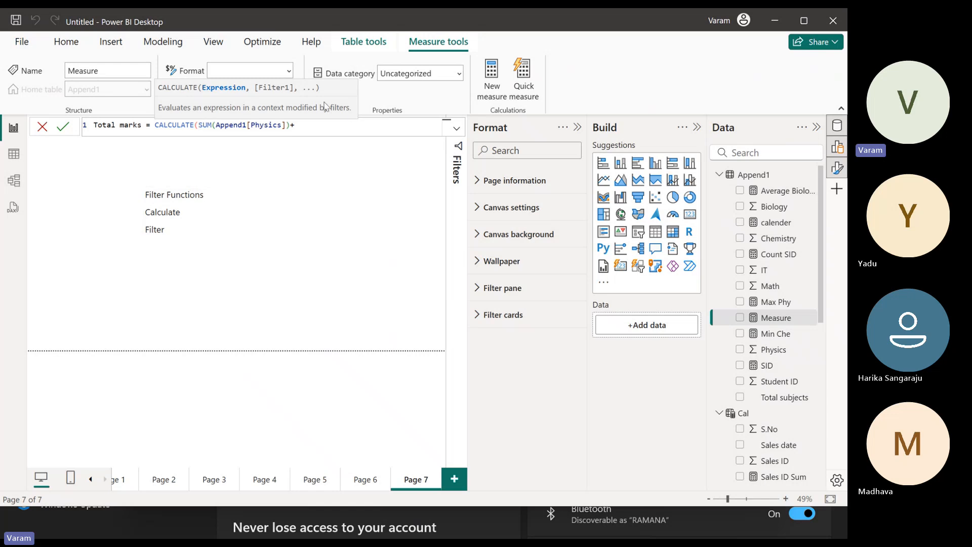
pyautogui.click(332, 131)
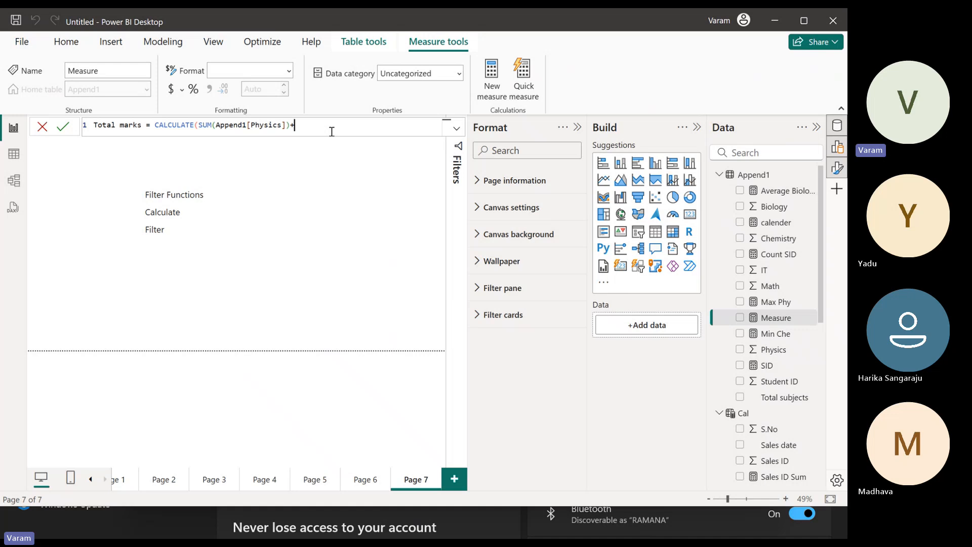
# Erase the end of the Total marks formula back to the Append1 reference and re-enter Physics, the closing parenthesis and the plus sign
pyautogui.write('su')
pyautogui.press('BackSpace')
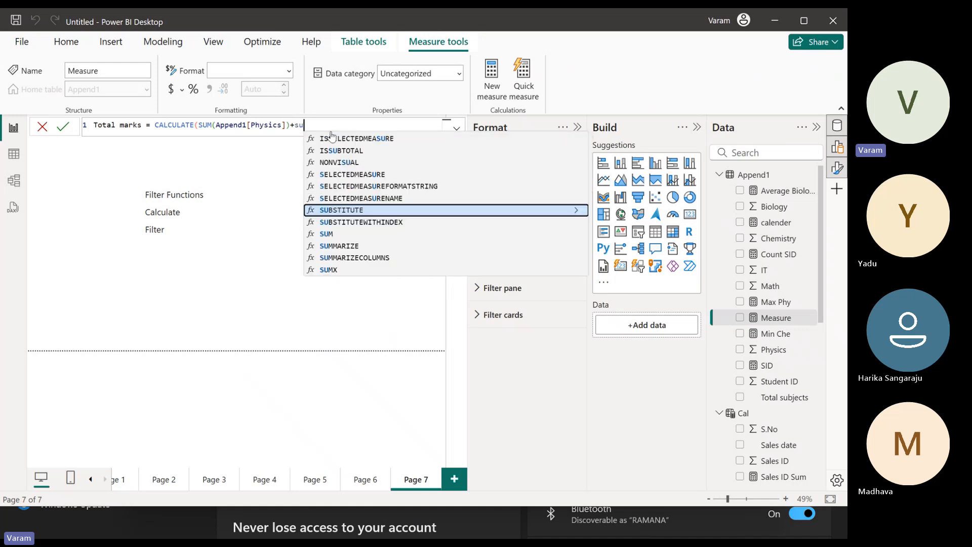
pyautogui.press('BackSpace')
pyautogui.press('BackSpace')
pyautogui.press('BackSpace')
pyautogui.press('BackSpace')
pyautogui.press('BackSpace')
pyautogui.press('BackSpace')
pyautogui.press('BackSpace')
pyautogui.press('BackSpace')
pyautogui.press('BackSpace')
pyautogui.press('BackSpace')
pyautogui.press('BackSpace')
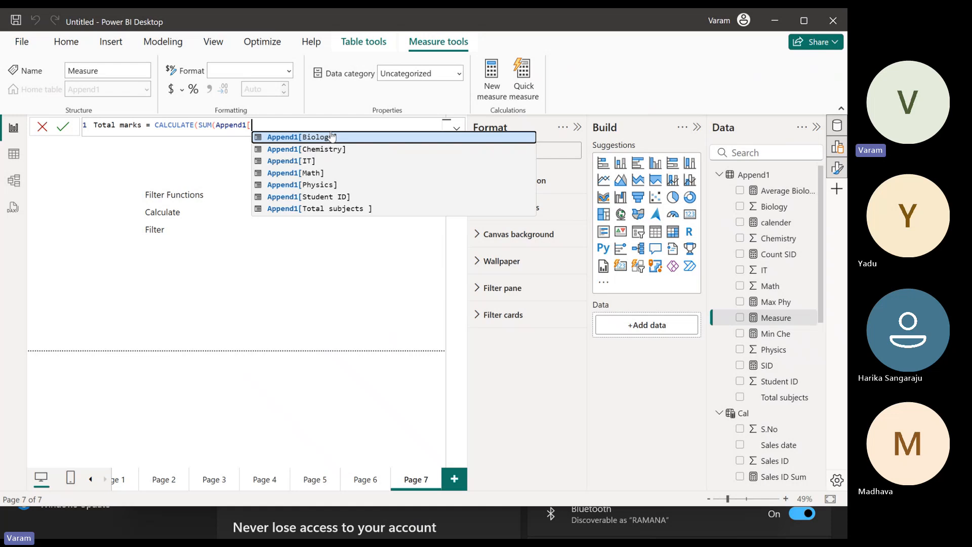
pyautogui.press('Down')
pyautogui.press('Down')
pyautogui.press('Down')
pyautogui.press('Down')
pyautogui.press('Tab')
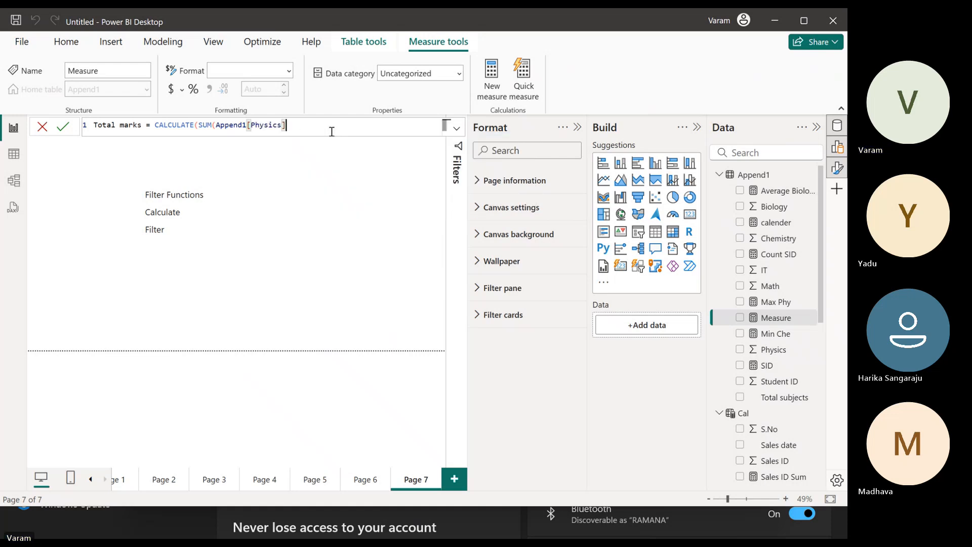
pyautogui.write(')+')
# Add SUM(Append1[Chemistry]) as the second term inside CALCULATE in the Total marks formula
pyautogui.write('SUM(')
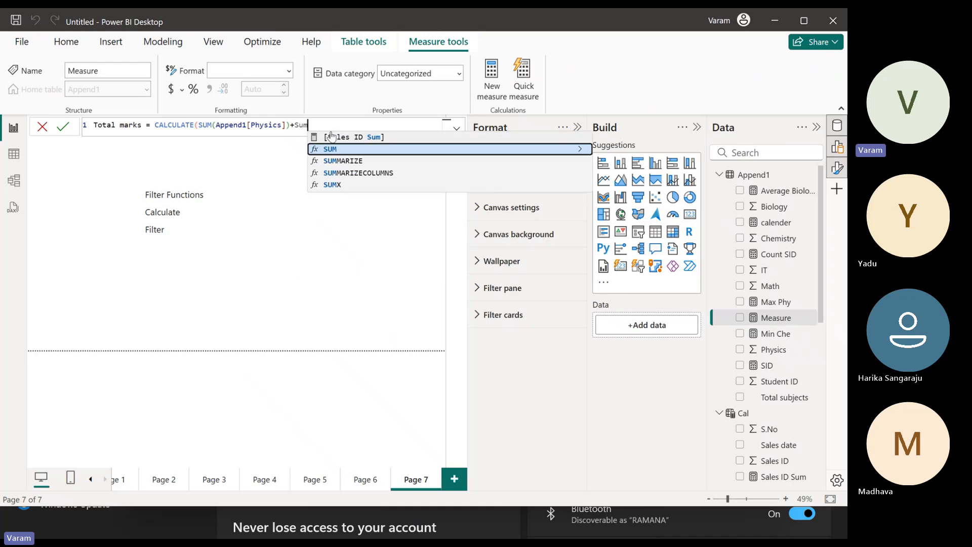
pyautogui.press('Down')
pyautogui.press('Down')
pyautogui.press('Down')
pyautogui.press('Down')
pyautogui.press('Down')
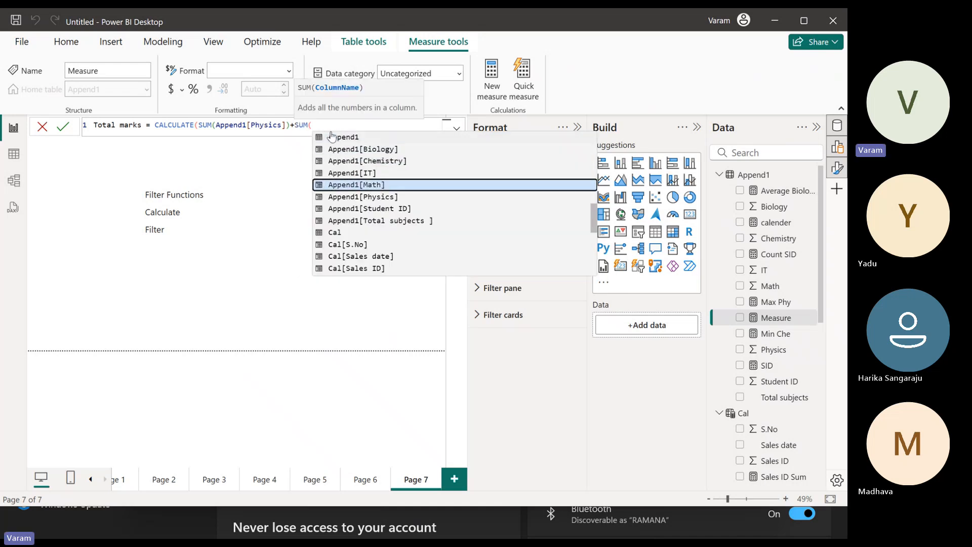
pyautogui.press('Up')
pyautogui.press('Up')
pyautogui.press('Up')
pyautogui.press('Tab')
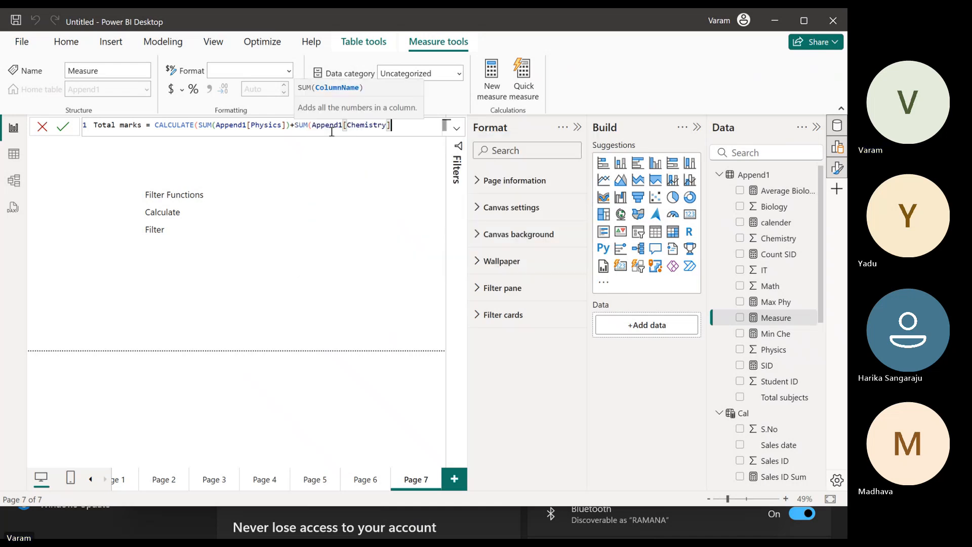
pyautogui.write('+')
pyautogui.press('Left')
pyautogui.write(')')
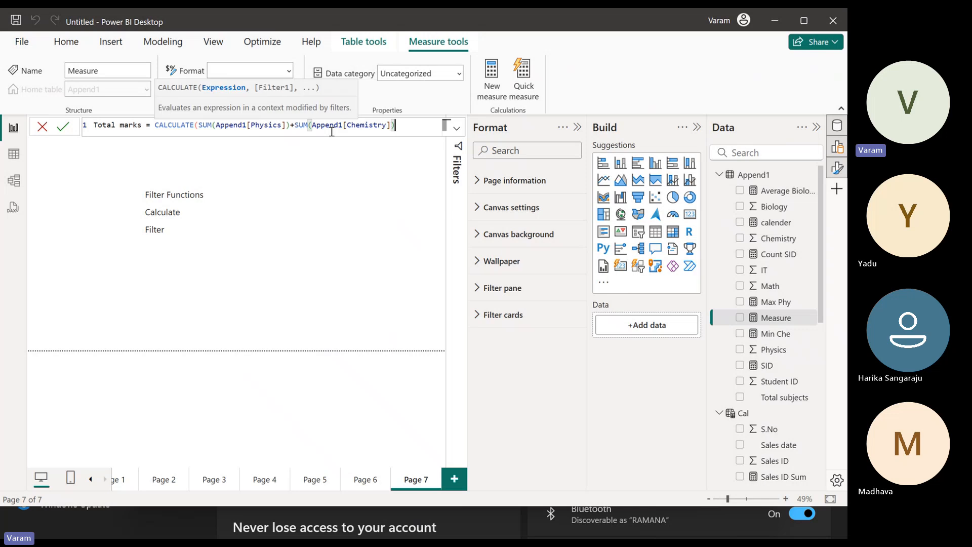
# Add SUM(Append1[IT]) as the third term of the Total marks formula, followed by a plus sign
pyautogui.press('Right')
pyautogui.write('SUM(')
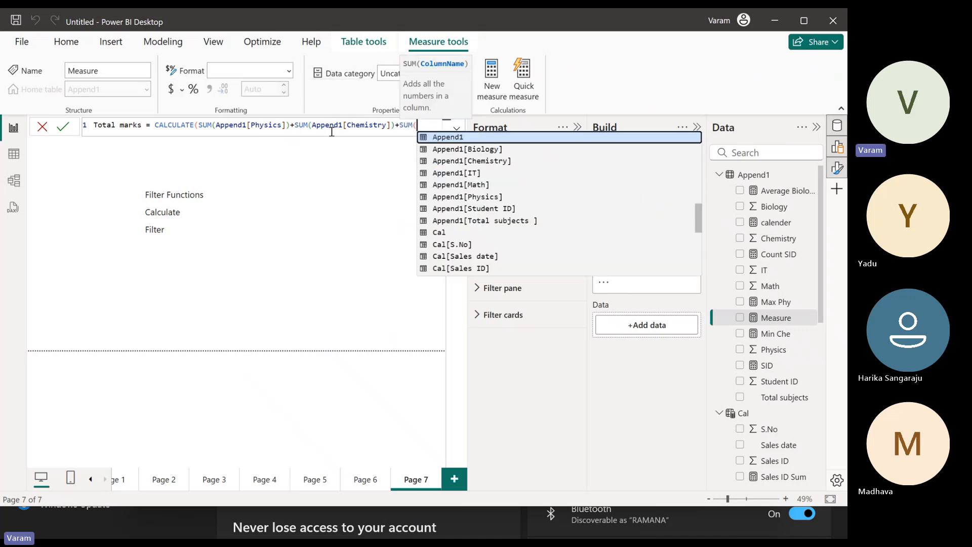
pyautogui.press('Down')
pyautogui.press('Down')
pyautogui.press('Down')
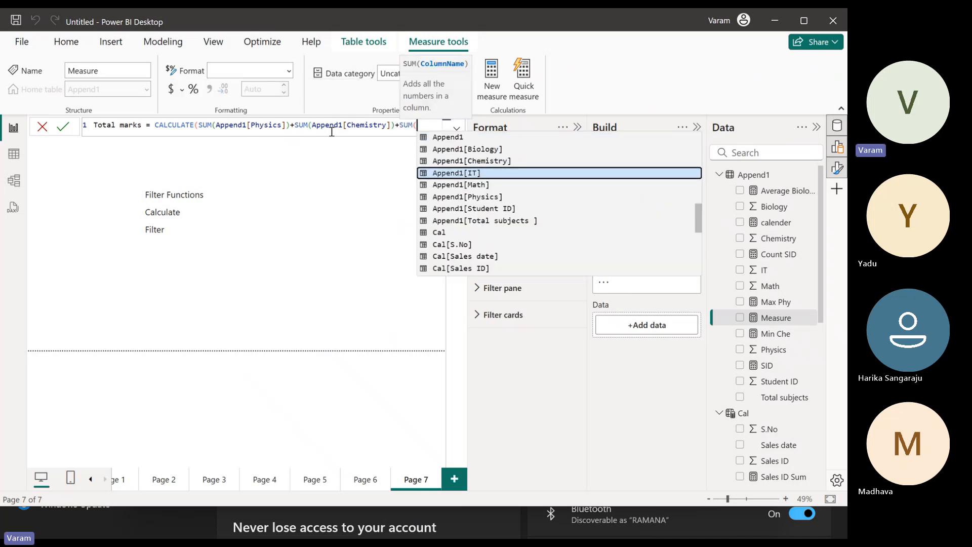
pyautogui.press('Tab')
pyautogui.write(')+')
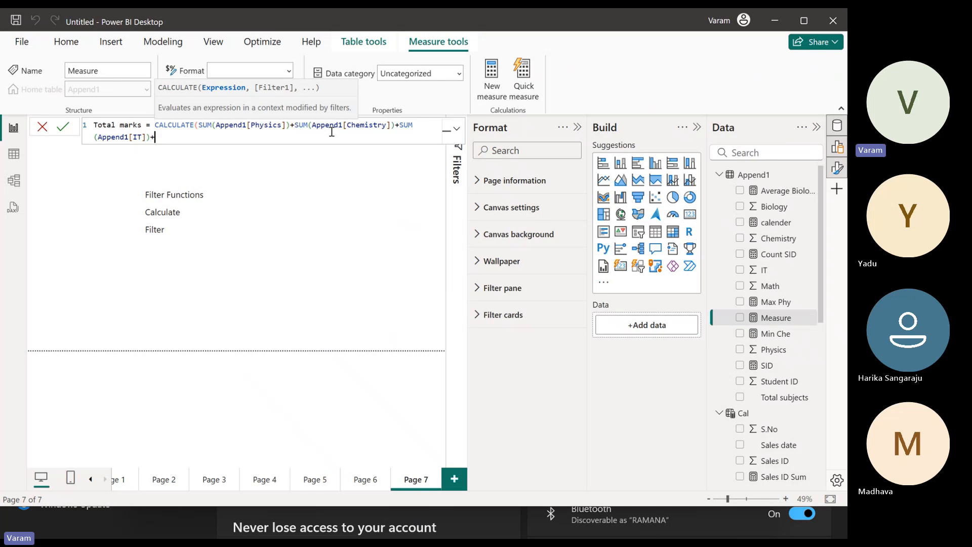
# Add SUM(Append1[Math]) as the fourth term inside CALCULATE in the Total marks formula
pyautogui.write('sum(')
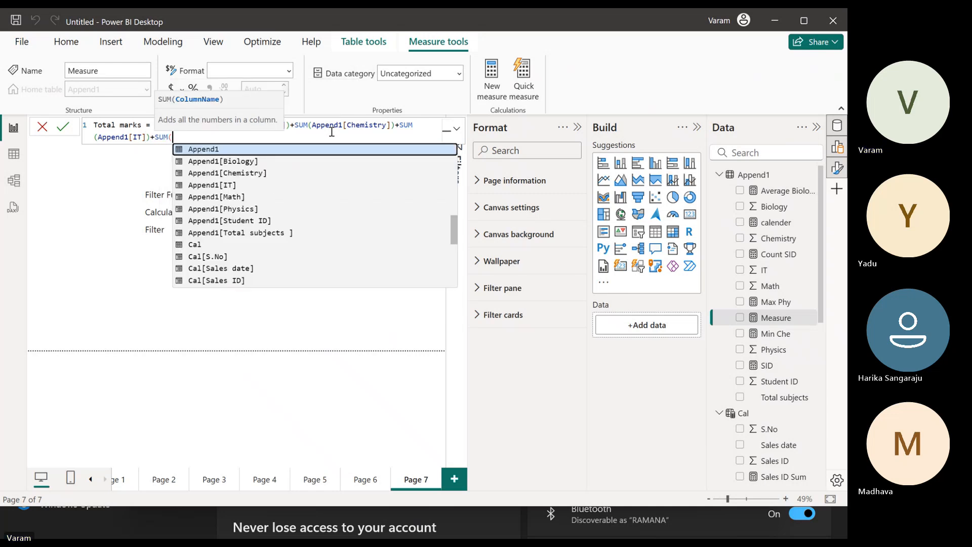
pyautogui.press('Down')
pyautogui.press('Down')
pyautogui.press('Down')
pyautogui.press('Tab')
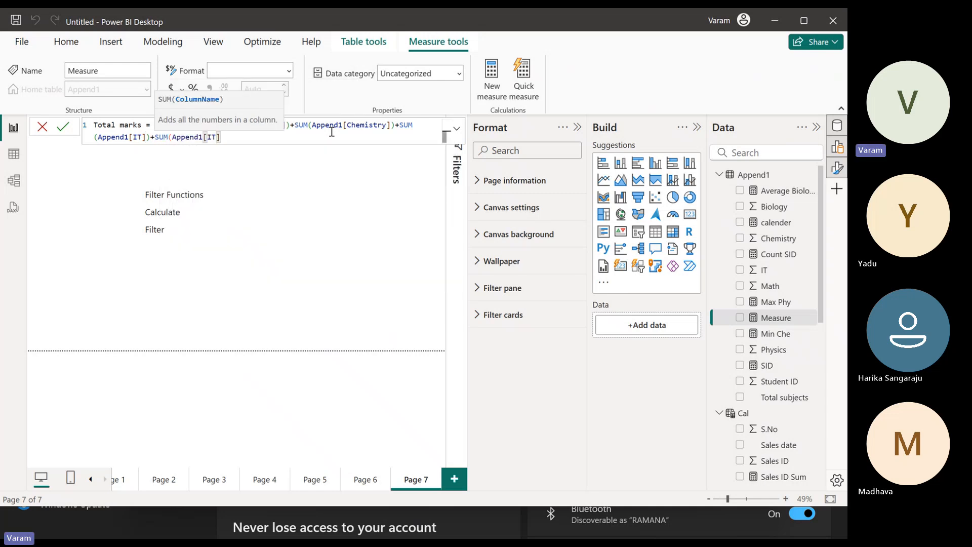
pyautogui.press('BackSpace')
pyautogui.press('BackSpace')
pyautogui.press('BackSpace')
pyautogui.press('BackSpace')
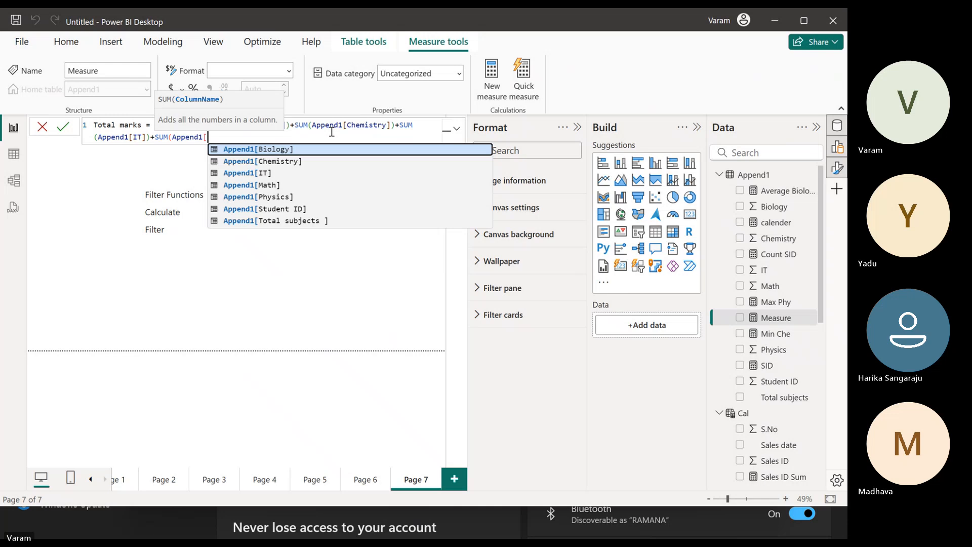
pyautogui.press('Down')
pyautogui.press('Down')
pyautogui.press('Down')
pyautogui.press('Down')
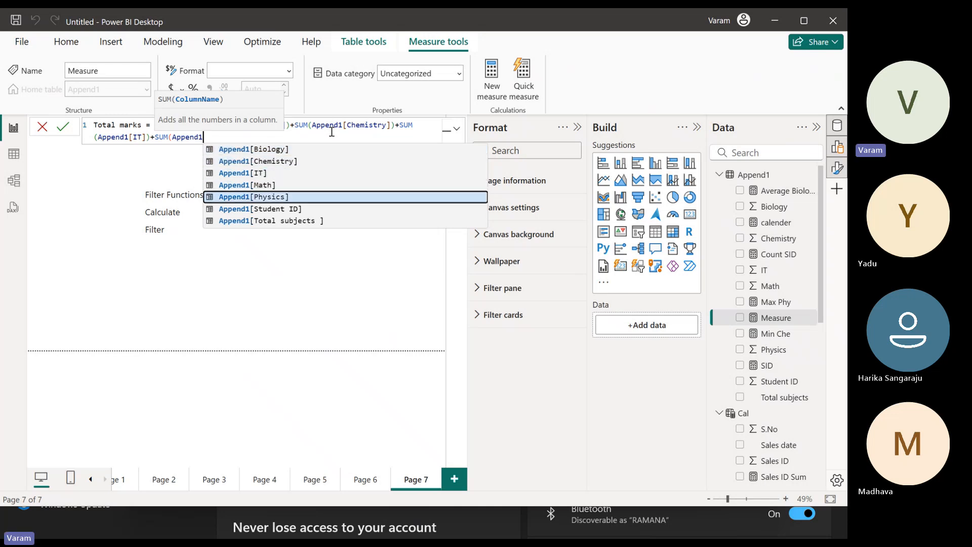
pyautogui.press('Up')
pyautogui.press('Tab')
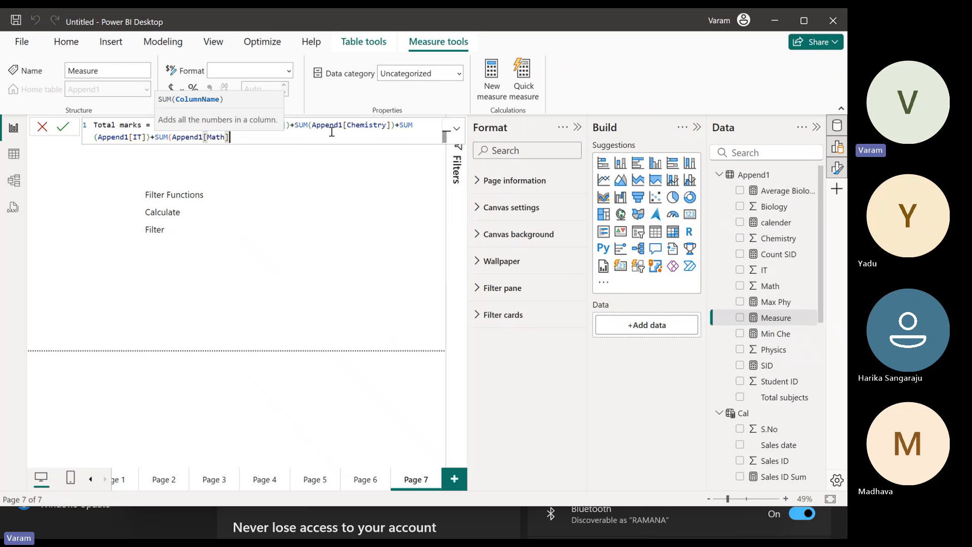
pyautogui.write(')')
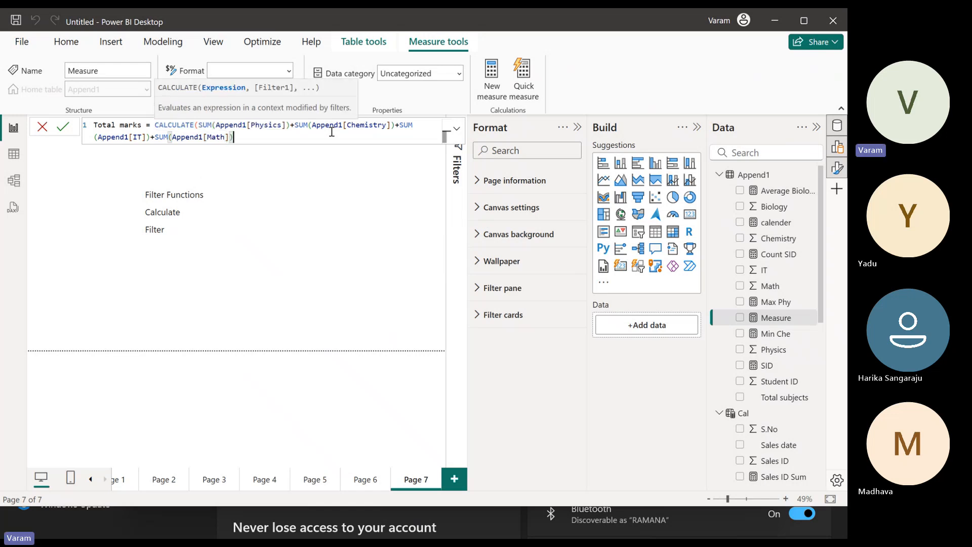
# Add the filter Append1[Student ID] =2 to the CALCULATE formula, close it and commit the Total marks measure
pyautogui.write(',')
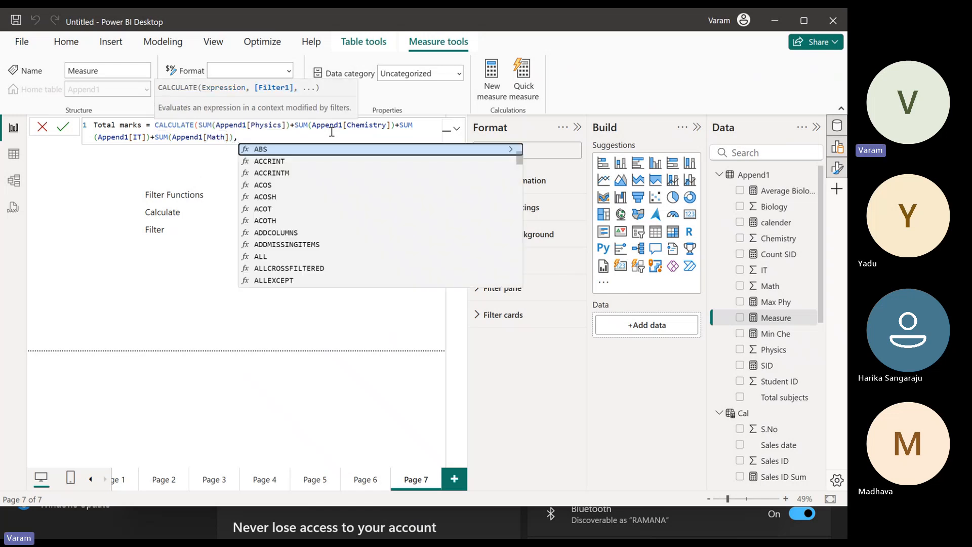
pyautogui.write('stu')
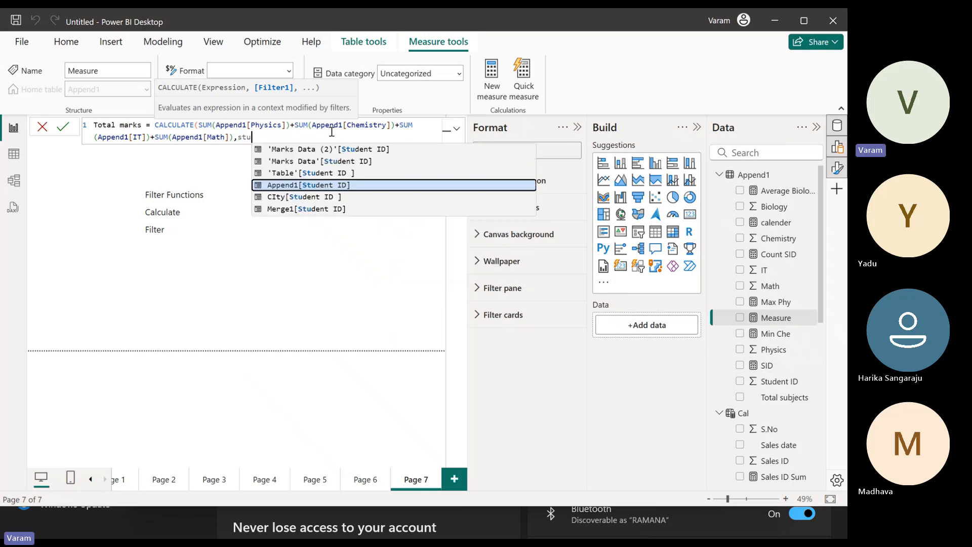
pyautogui.press('Tab')
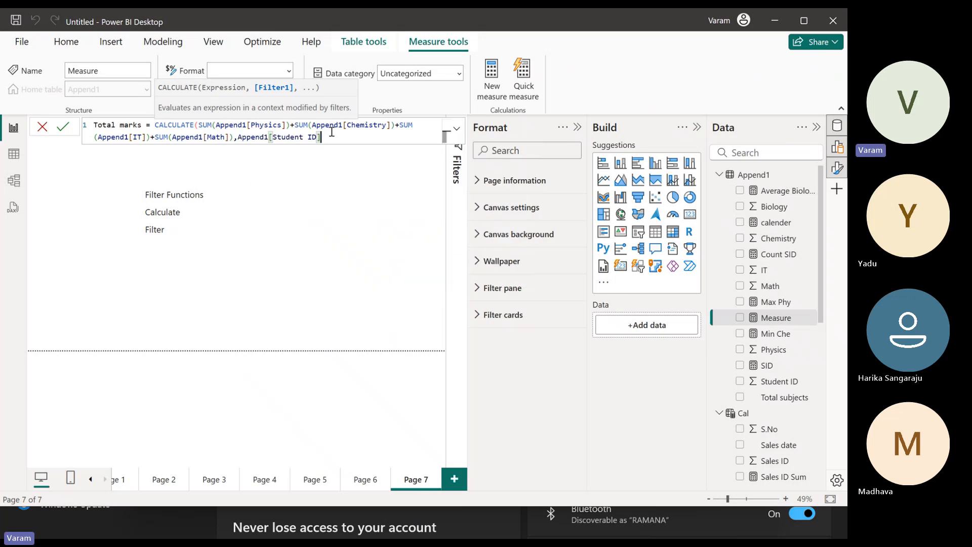
pyautogui.write('=2 )')
pyautogui.press('Return')
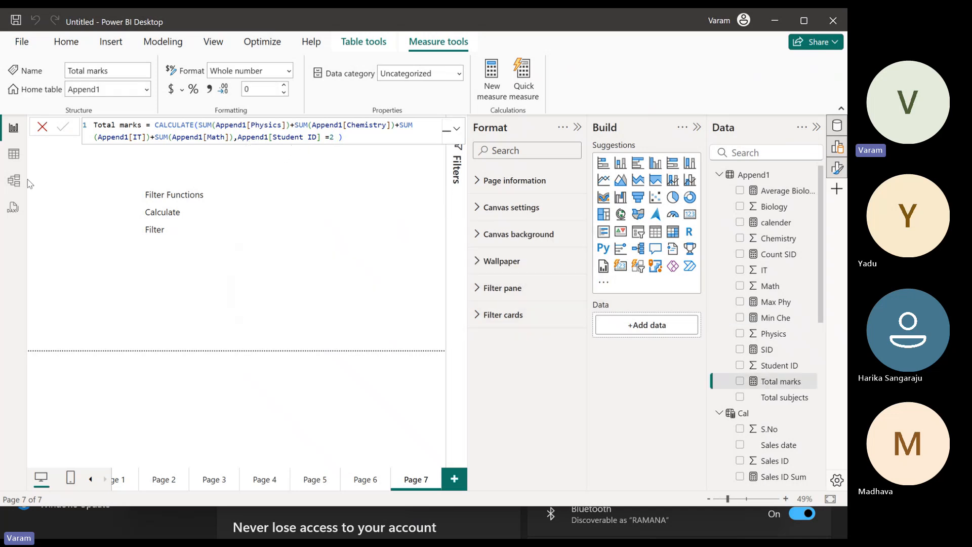
# Add a card visual showing Total marks and place it in the upper-right area of the Page 7 canvas
pyautogui.click(390, 233)
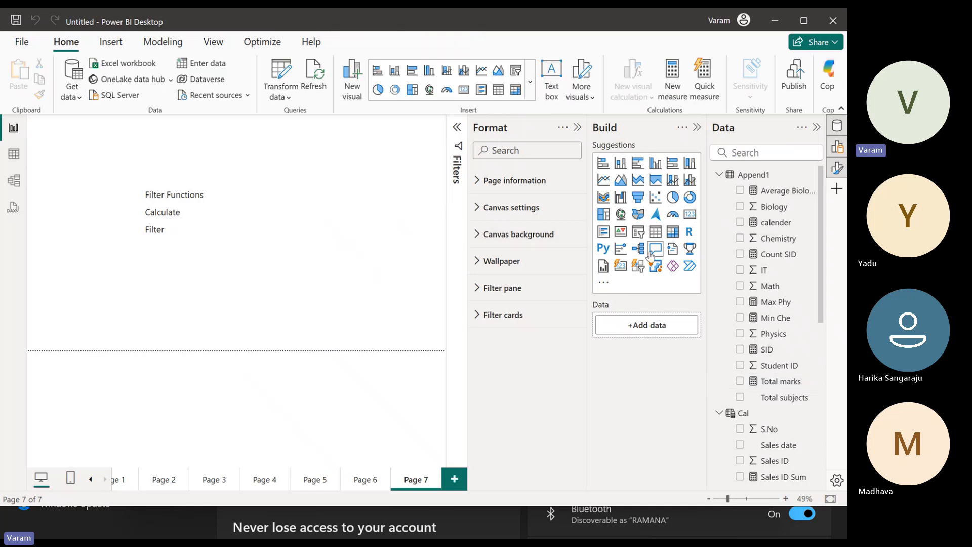
pyautogui.click(688, 215)
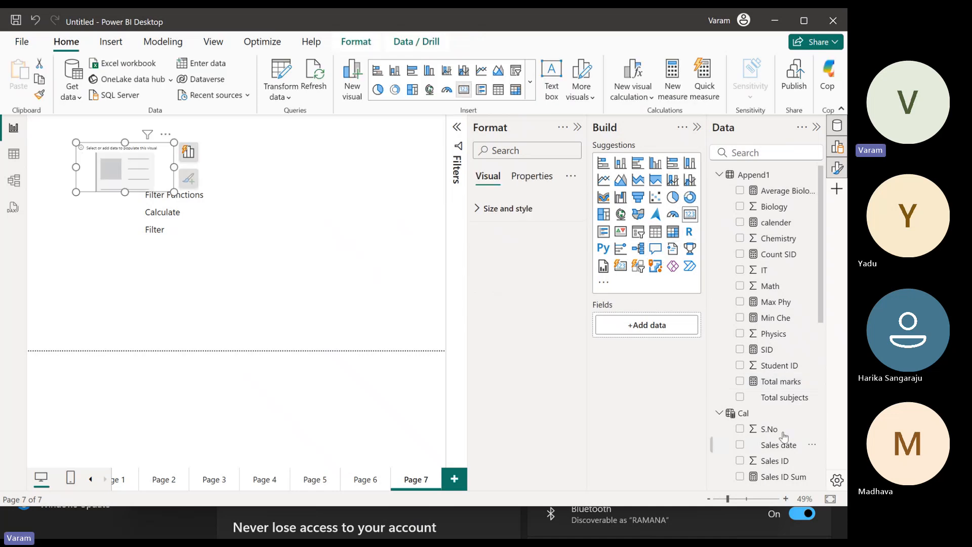
pyautogui.moveTo(779, 381); pyautogui.dragTo(647, 327)
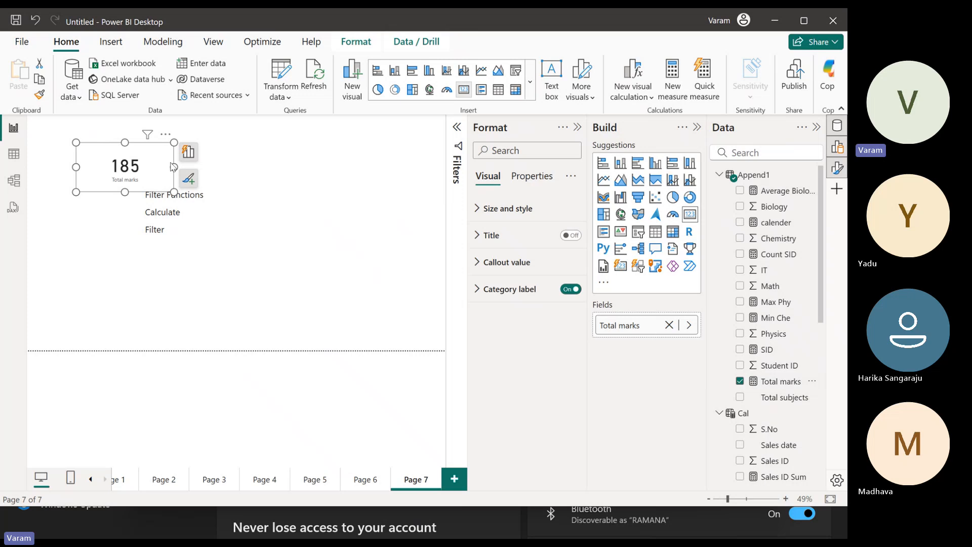
pyautogui.moveTo(104, 178); pyautogui.dragTo(355, 173)
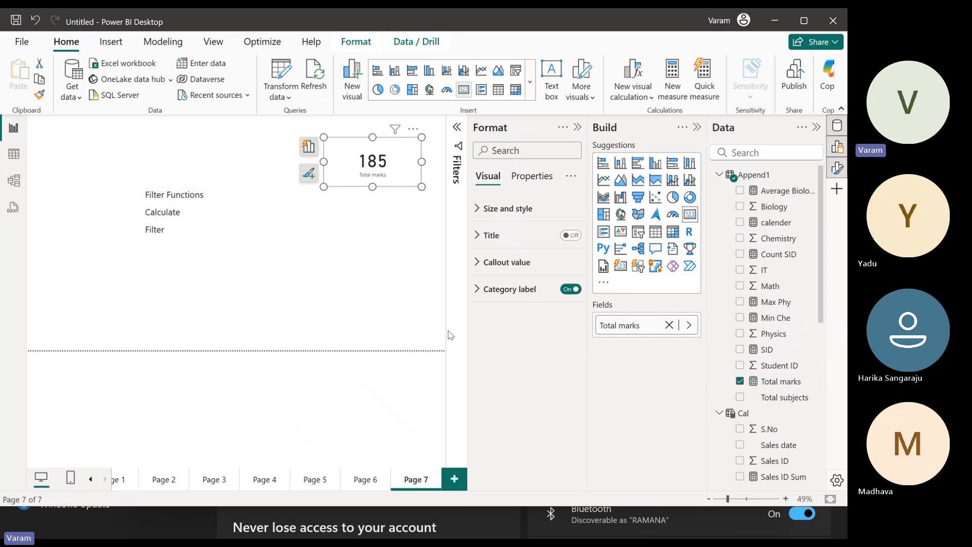
# Check the Total marks formula against the Student ID 2 row in the Append1 table data
pyautogui.click(776, 382)
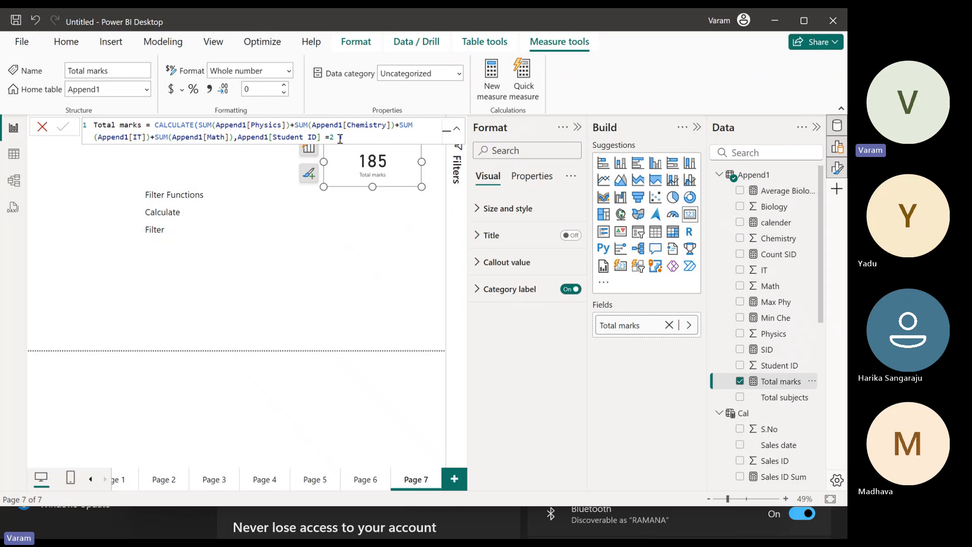
pyautogui.click(14, 154)
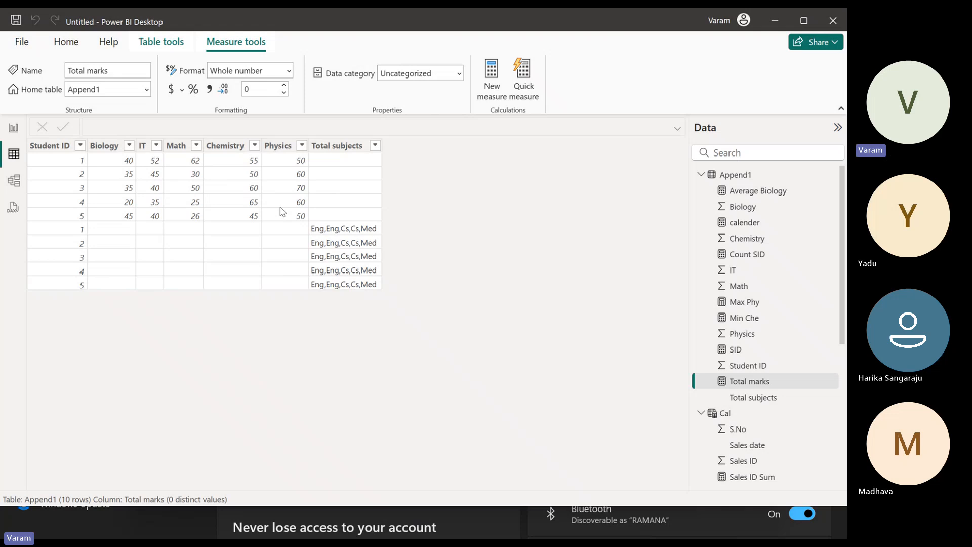
pyautogui.click(14, 132)
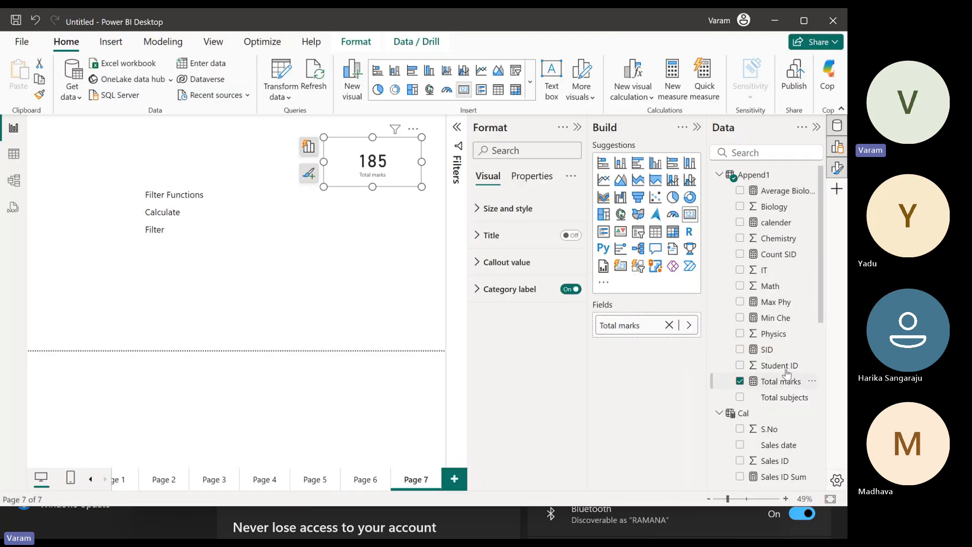
# Add SUM(Append1[Biology]) as the fifth term of the Total marks formula, before the Student ID filter, and commit it
pyautogui.click(778, 366)
pyautogui.click(780, 381)
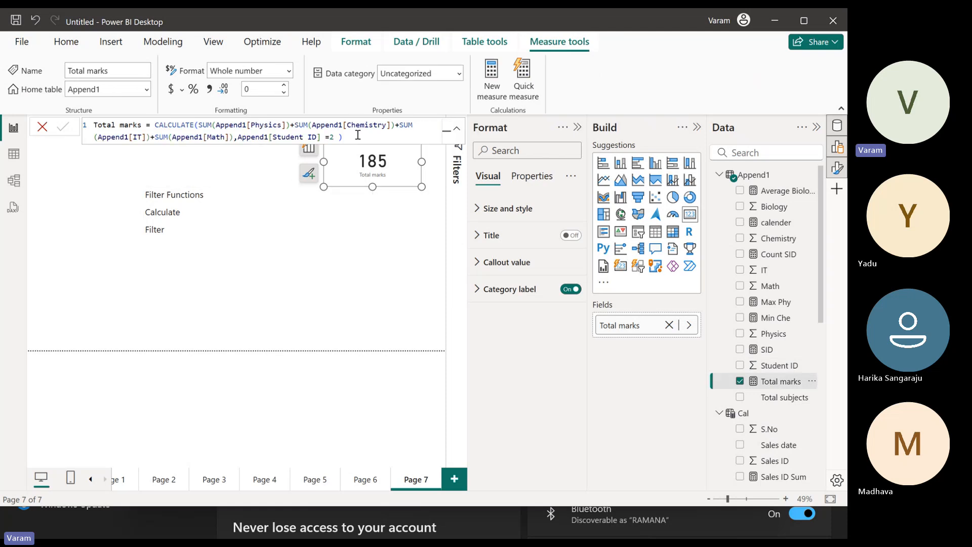
pyautogui.click(234, 137)
pyautogui.write(',')
pyautogui.write('SUM(')
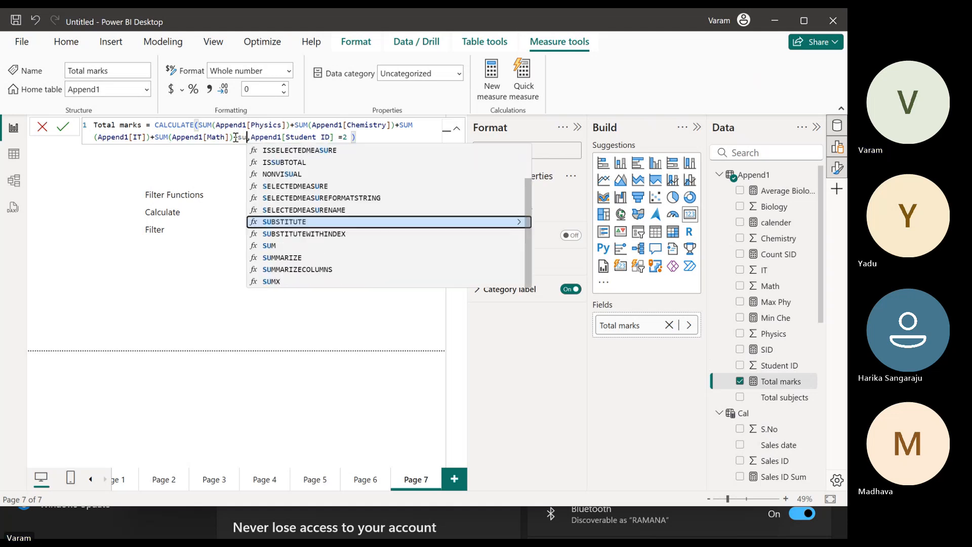
pyautogui.write('bio')
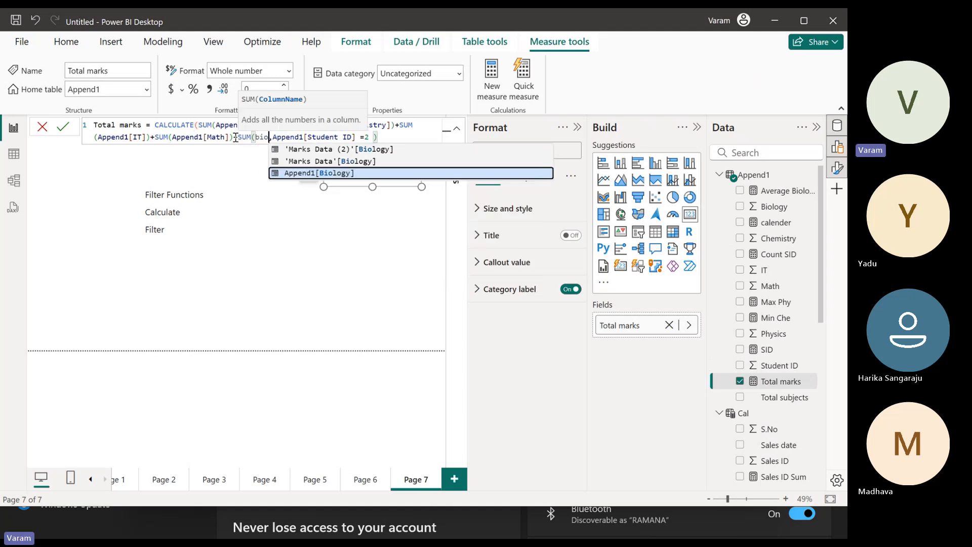
pyautogui.press('Tab')
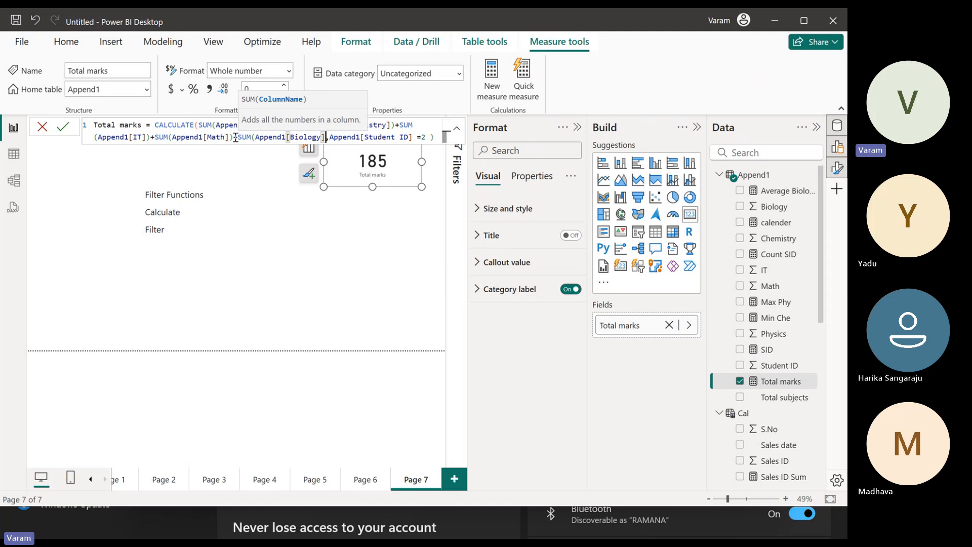
pyautogui.write(')')
pyautogui.press('Return')
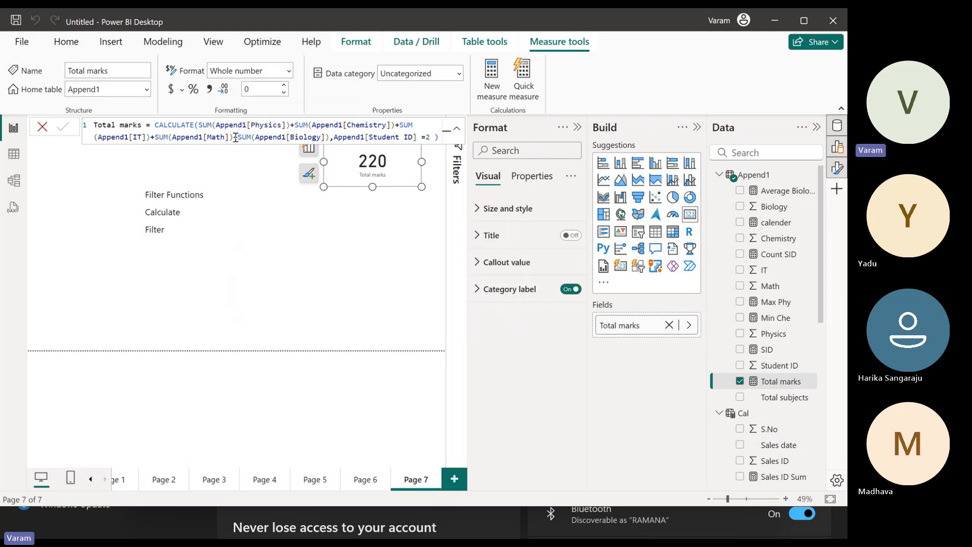
# Check the Append1 rows and start a second CALCULATE filter in Total marks with the Append1[Total subjects ] column
pyautogui.click(13, 154)
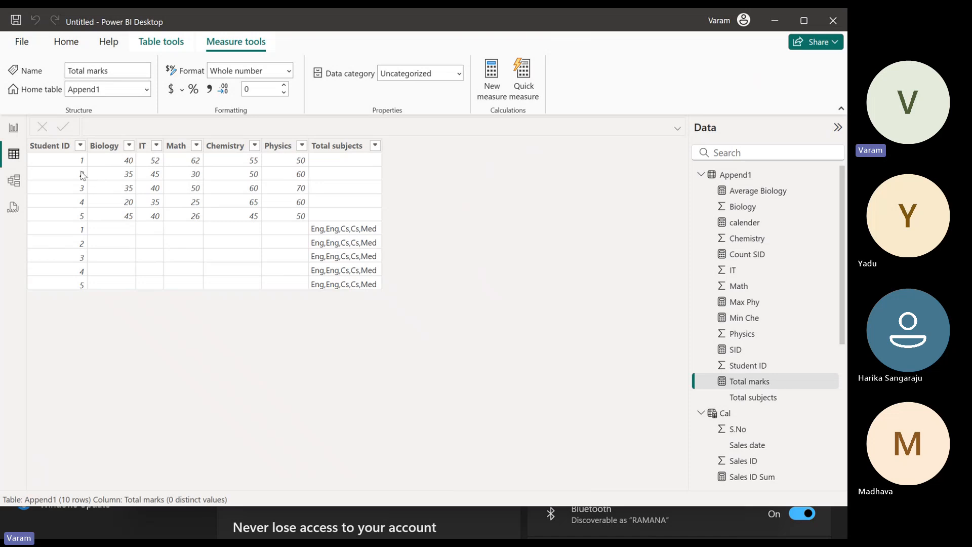
pyautogui.click(14, 127)
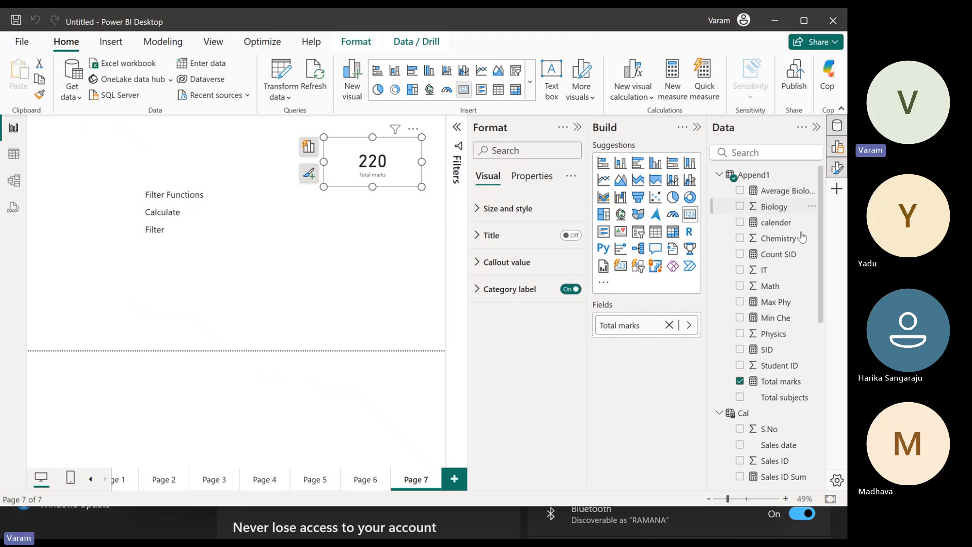
pyautogui.click(774, 380)
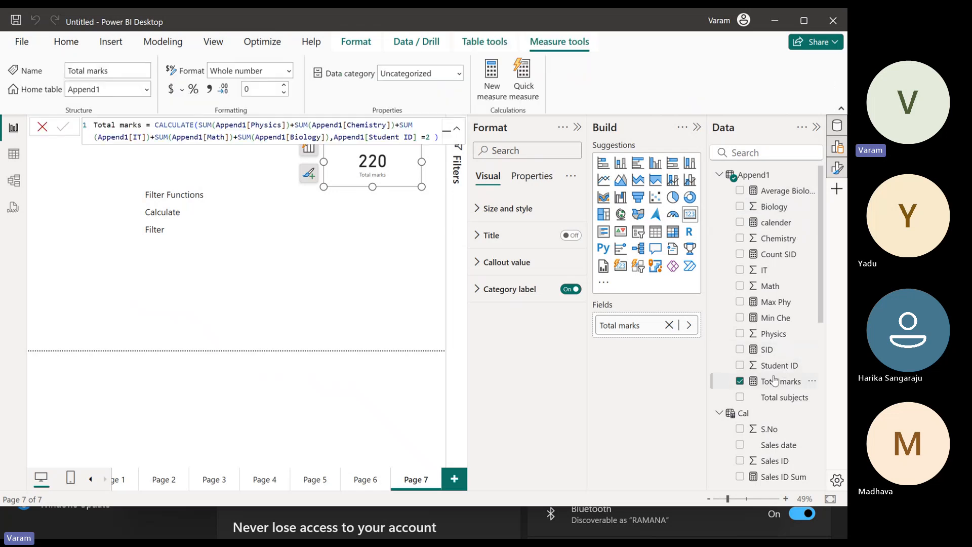
pyautogui.click(434, 137)
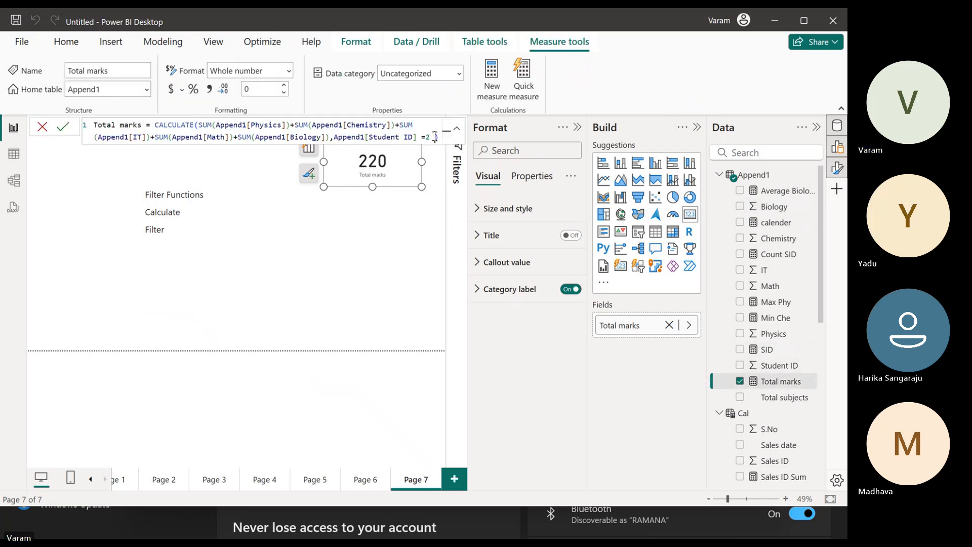
pyautogui.write(', ')
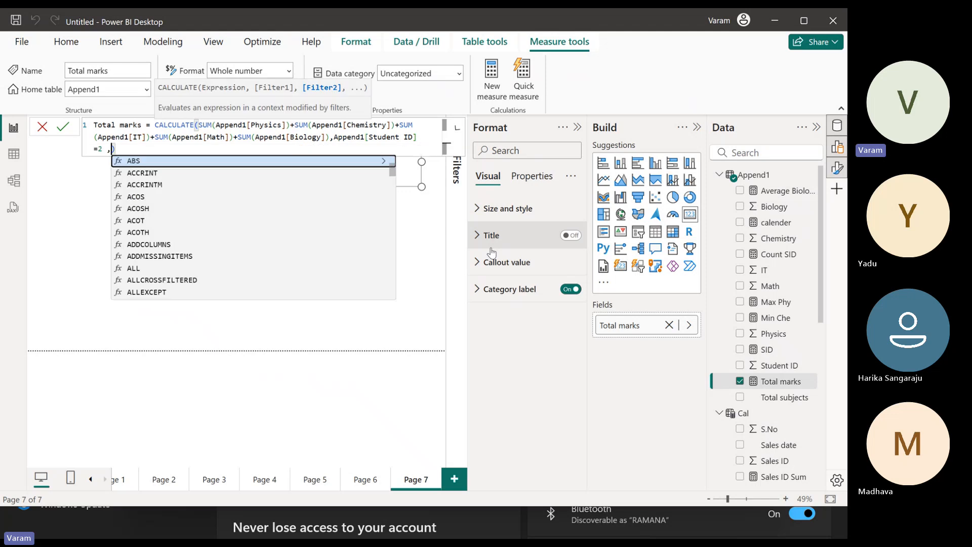
pyautogui.write('tota')
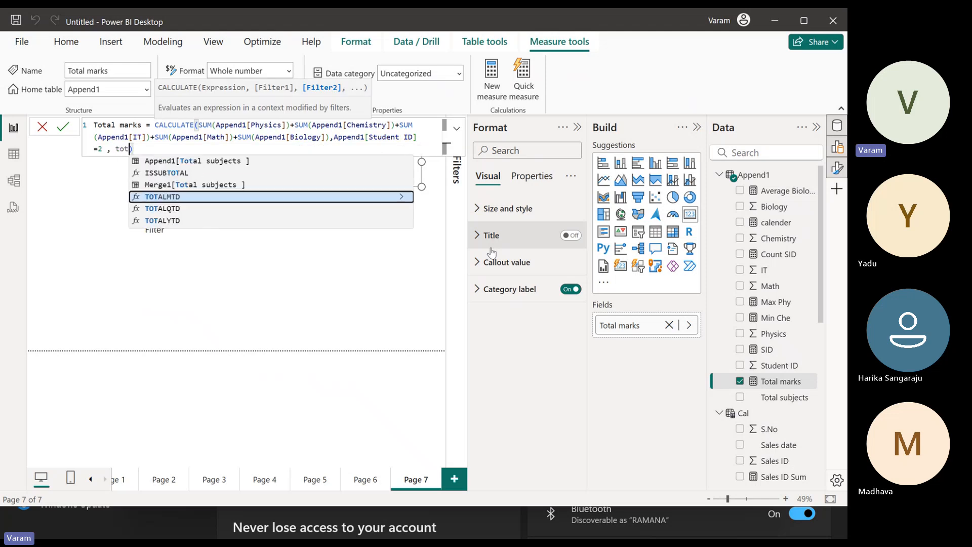
pyautogui.press('Down')
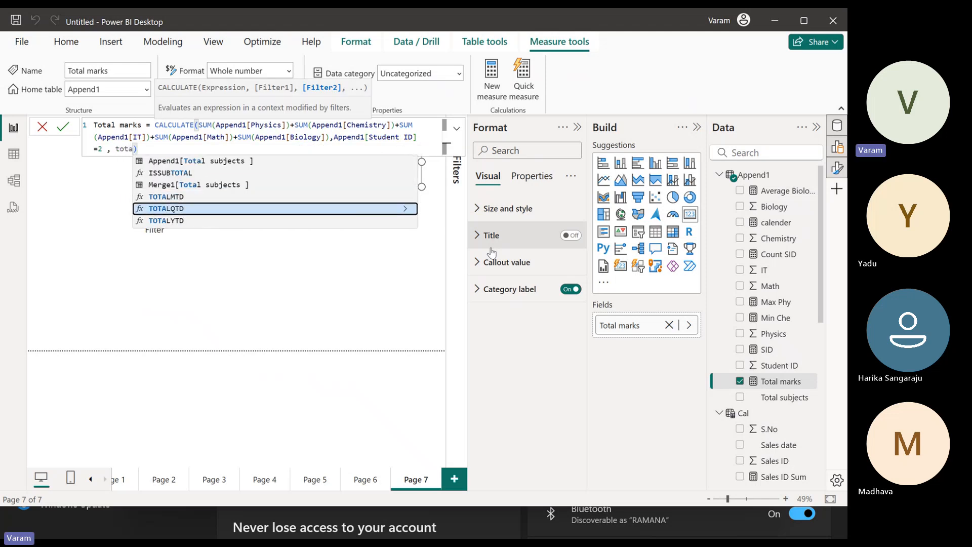
pyautogui.press('Up')
pyautogui.press('Up')
pyautogui.press('Up')
pyautogui.press('Up')
pyautogui.press('Down')
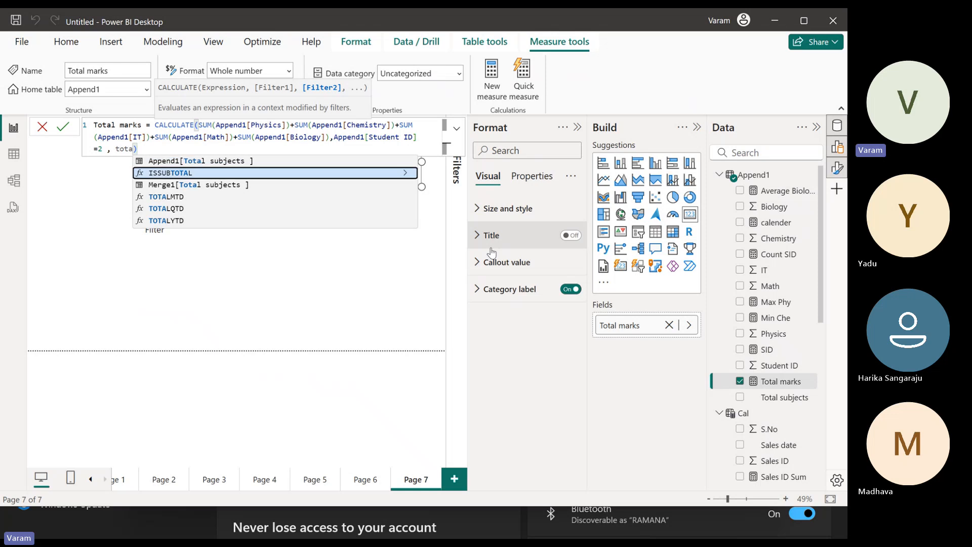
pyautogui.press('Up')
pyautogui.press('Tab')
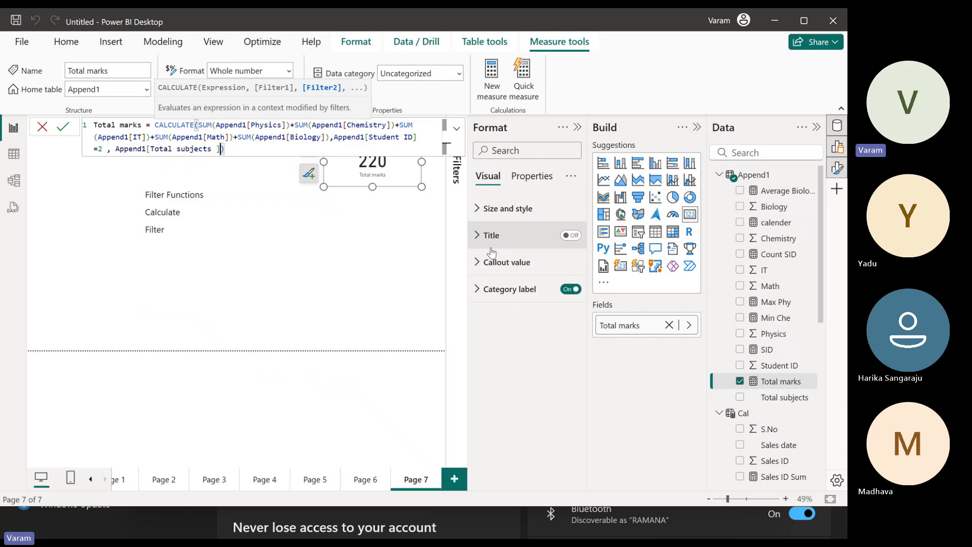
# Complete the second filter with the condition <>BLANK() and commit the Total marks measure
pyautogui.write('<>')
pyautogui.write('BLANK()')
pyautogui.press('Tab')
pyautogui.hotkey('shift', 'Return')
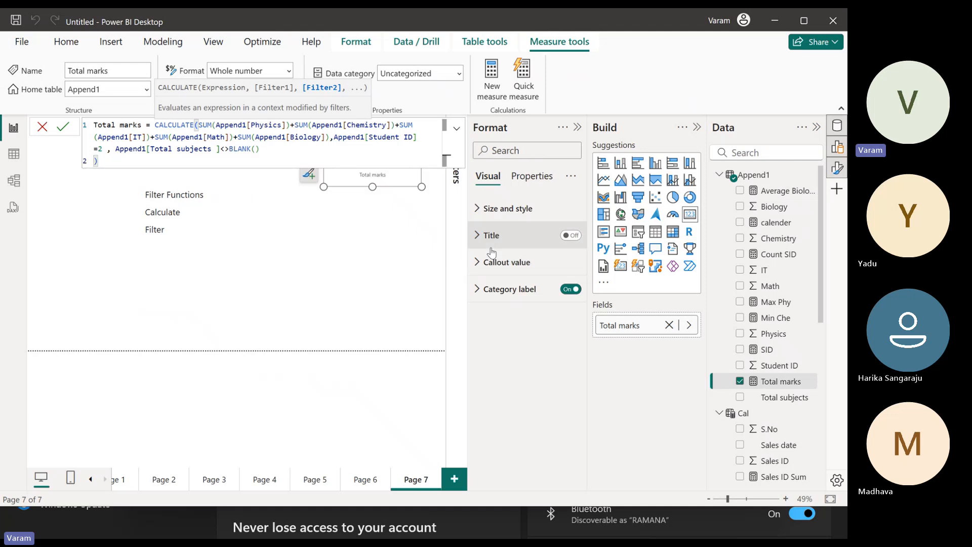
pyautogui.press('BackSpace')
pyautogui.press('Return')
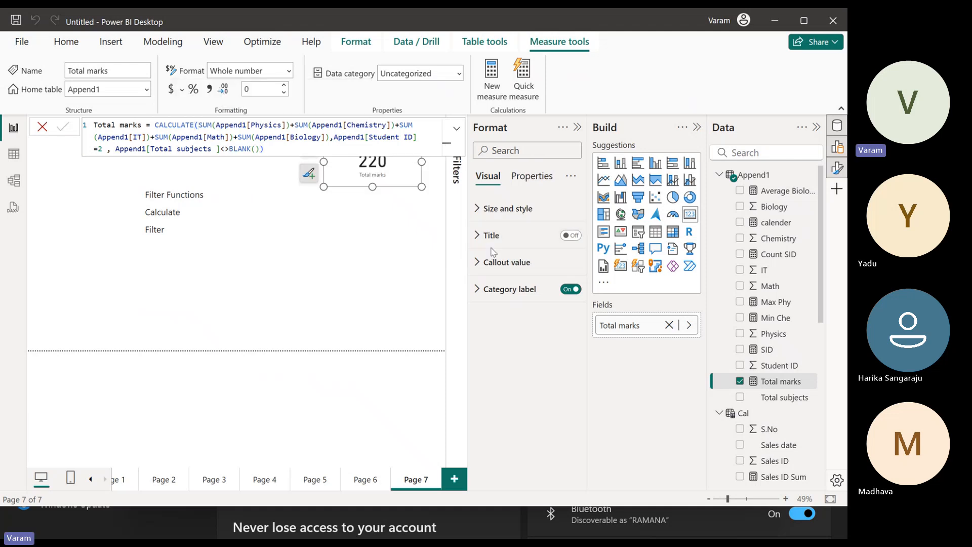
# Replace the Total subjects condition in the second filter of Total marks with the Append1[Chemistry] column, using the table data view
pyautogui.click(14, 155)
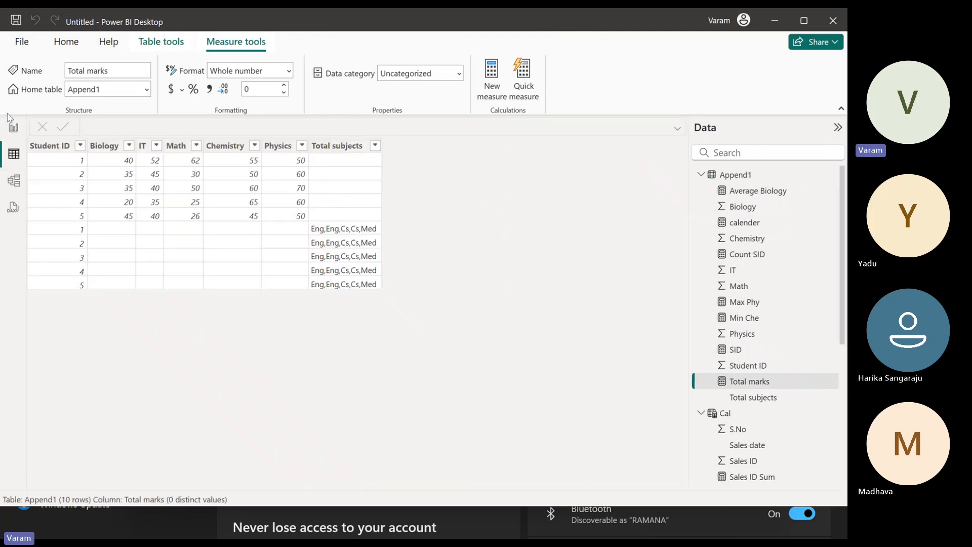
pyautogui.click(747, 385)
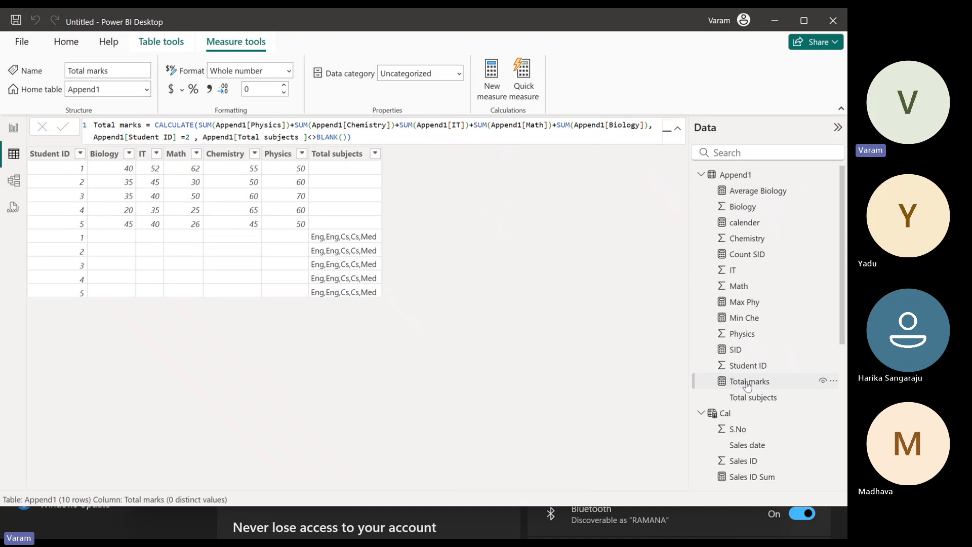
pyautogui.click(349, 137)
pyautogui.press('BackSpace')
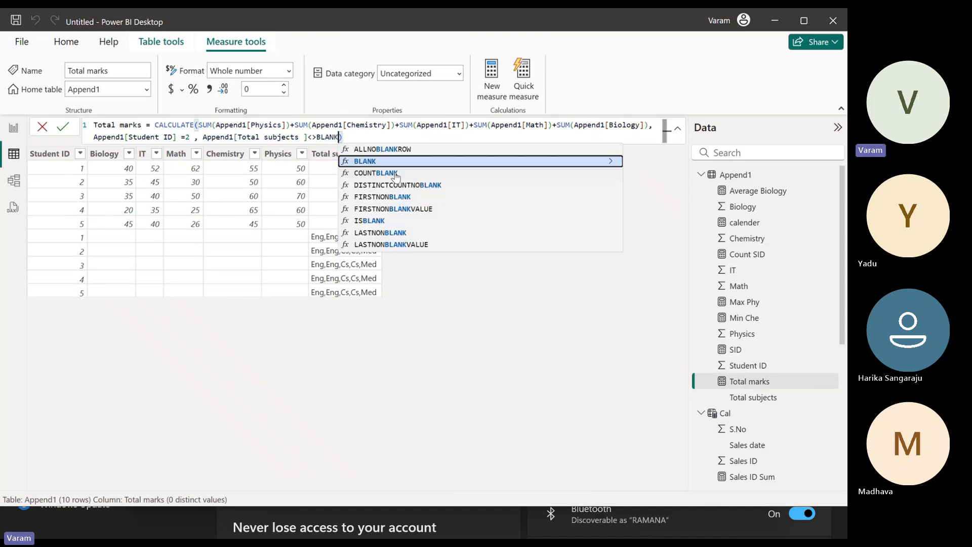
pyautogui.press('BackSpace')
pyautogui.press('BackSpace')
pyautogui.press('BackSpace')
pyautogui.press('BackSpace')
pyautogui.press('BackSpace')
pyautogui.press('BackSpace')
pyautogui.press('BackSpace')
pyautogui.press('BackSpace')
pyautogui.press('BackSpace')
pyautogui.press('BackSpace')
pyautogui.press('BackSpace')
pyautogui.press('BackSpace')
pyautogui.press('BackSpace')
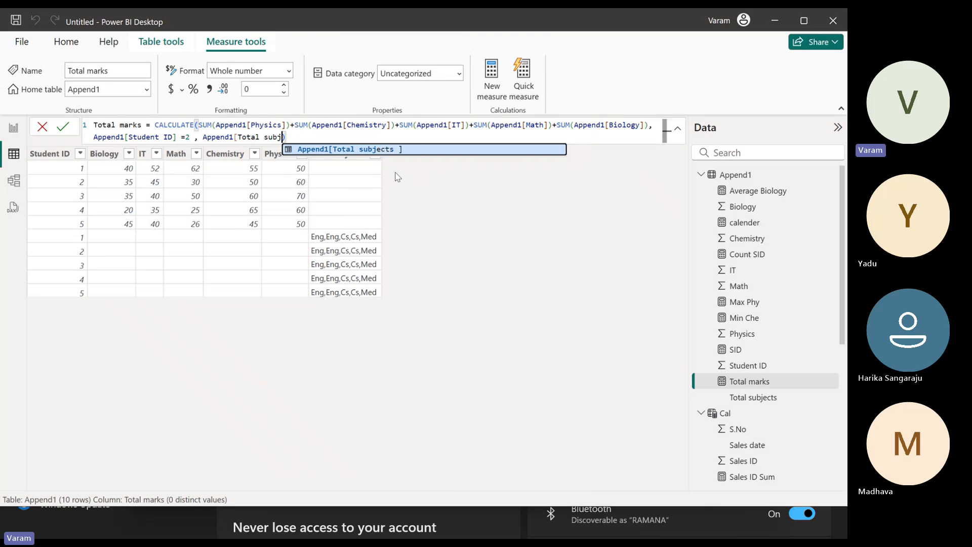
pyautogui.press('BackSpace')
pyautogui.press('BackSpace')
pyautogui.press('BackSpace')
pyautogui.press('BackSpace')
pyautogui.press('BackSpace')
pyautogui.press('BackSpace')
pyautogui.press('BackSpace')
pyautogui.press('BackSpace')
pyautogui.press('BackSpace')
pyautogui.press('BackSpace')
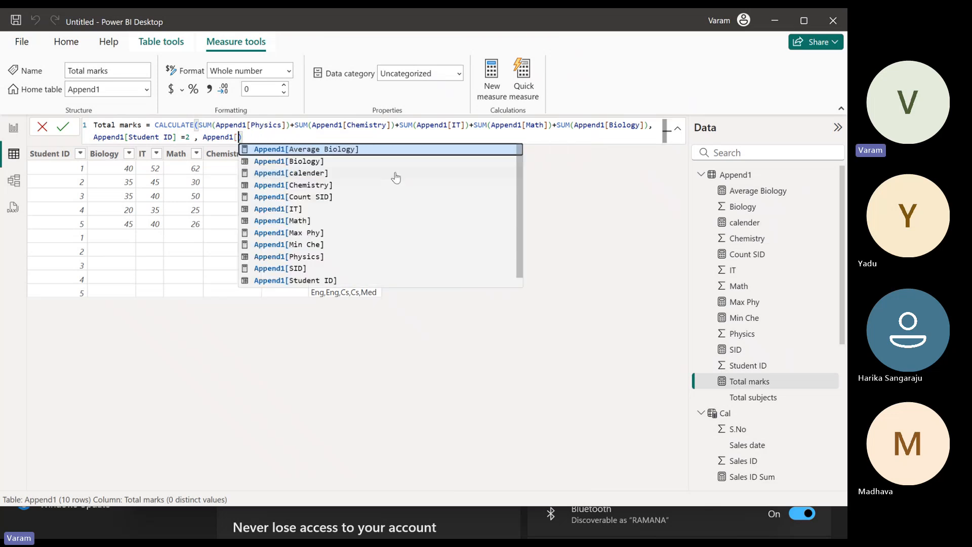
pyautogui.press('Down')
pyautogui.press('Down')
pyautogui.press('Down')
pyautogui.press('Tab')
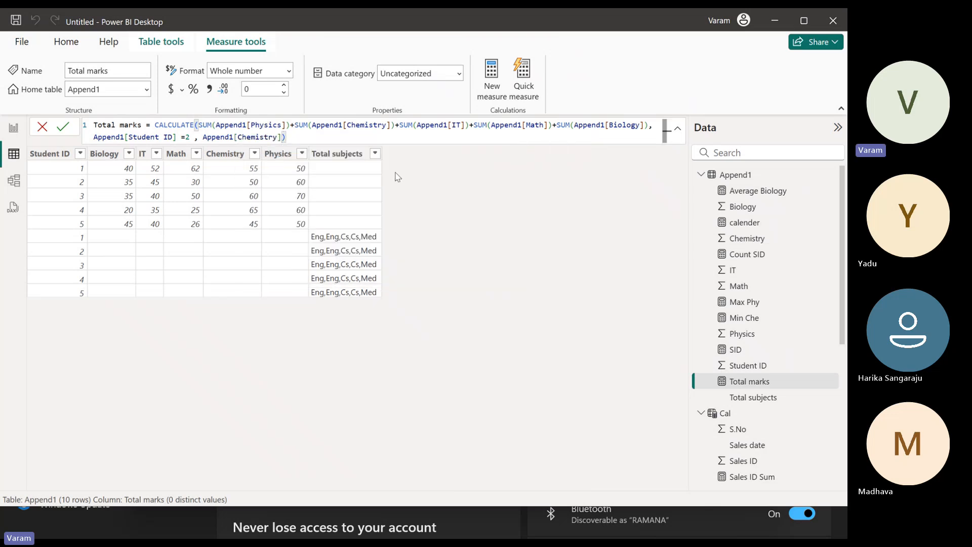
# Set the Chemistry filter condition to <40, commit the Total marks measure and check its card on the report page
pyautogui.write('<50')
pyautogui.doubleClick(290, 136)
pyautogui.write('40')
pyautogui.press('Return')
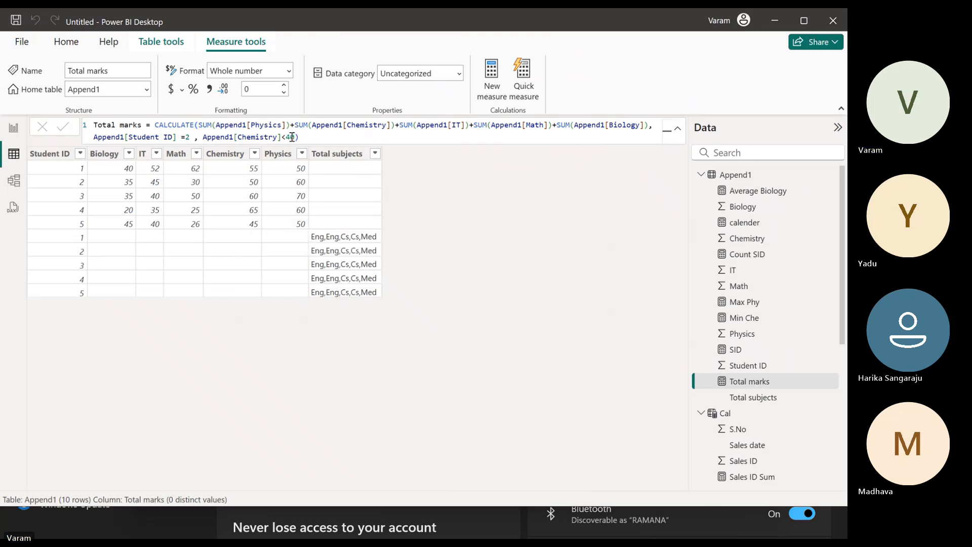
pyautogui.click(14, 128)
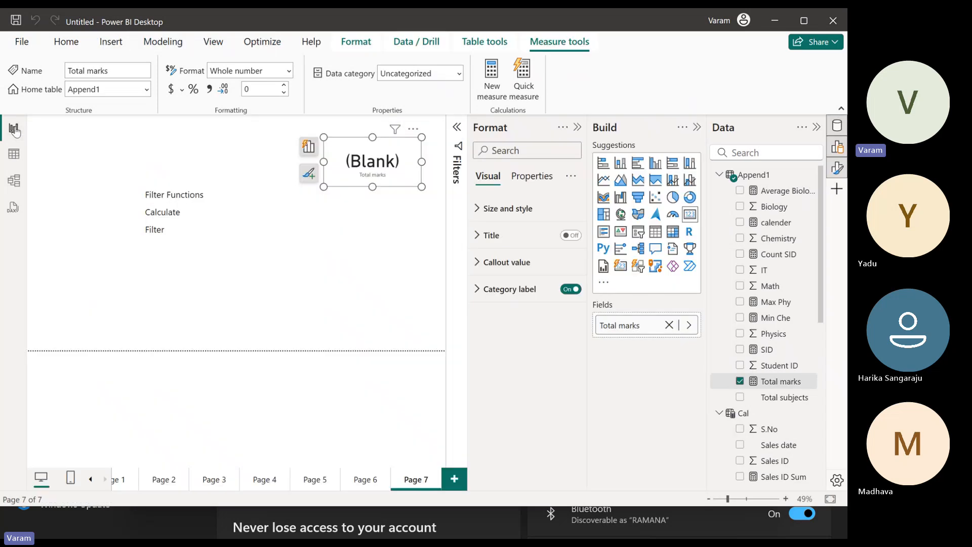
# Change the Chemistry filter condition in Total marks to <60, commit the measure and return to the report page
pyautogui.click(11, 155)
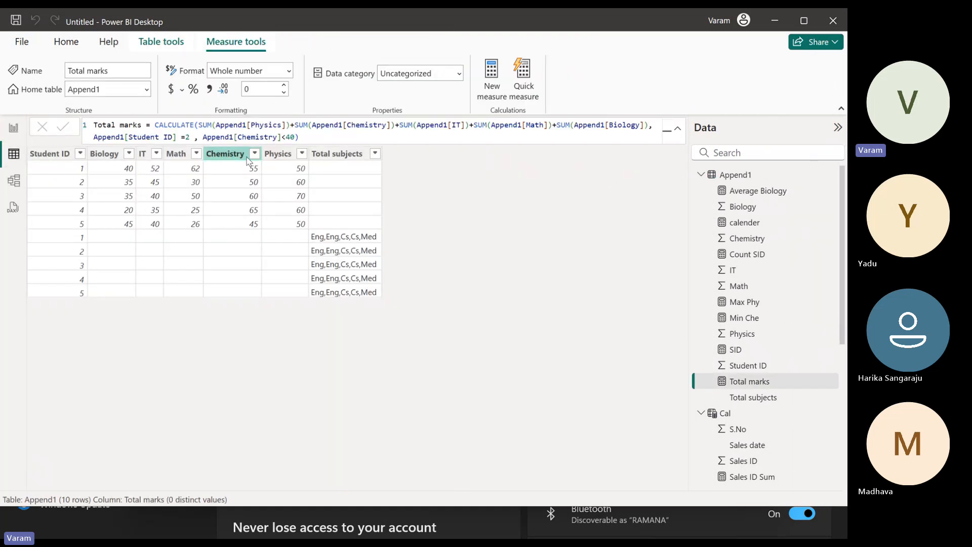
pyautogui.doubleClick(290, 137)
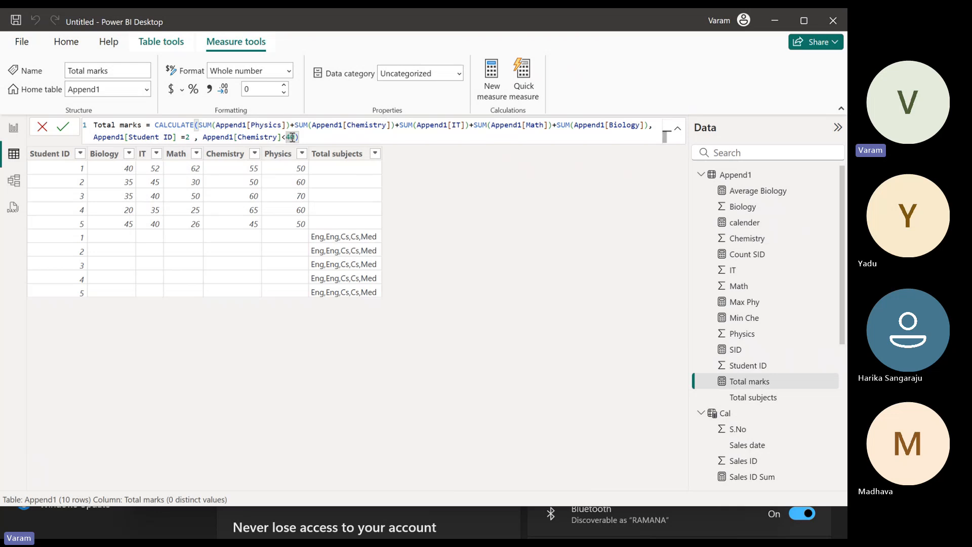
pyautogui.write('6')
pyautogui.click(63, 128)
pyautogui.click(15, 129)
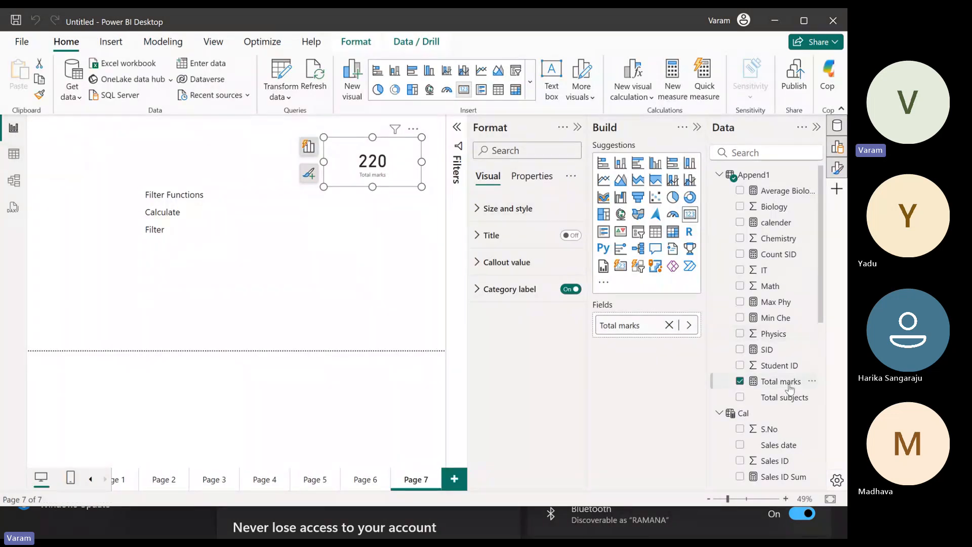
# Review the Total marks formula, examining its summed columns and its Student ID and Chemistry filter conditions
pyautogui.click(804, 396)
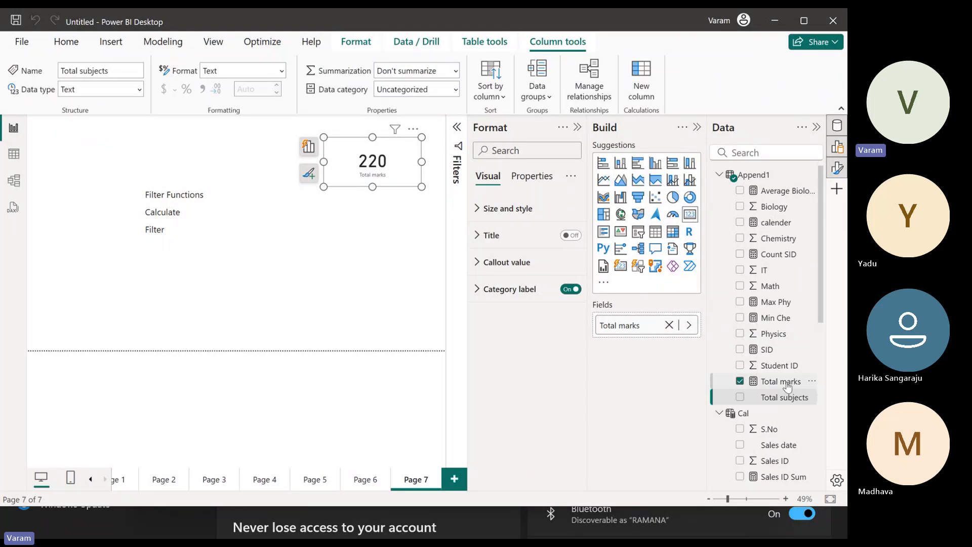
pyautogui.click(781, 381)
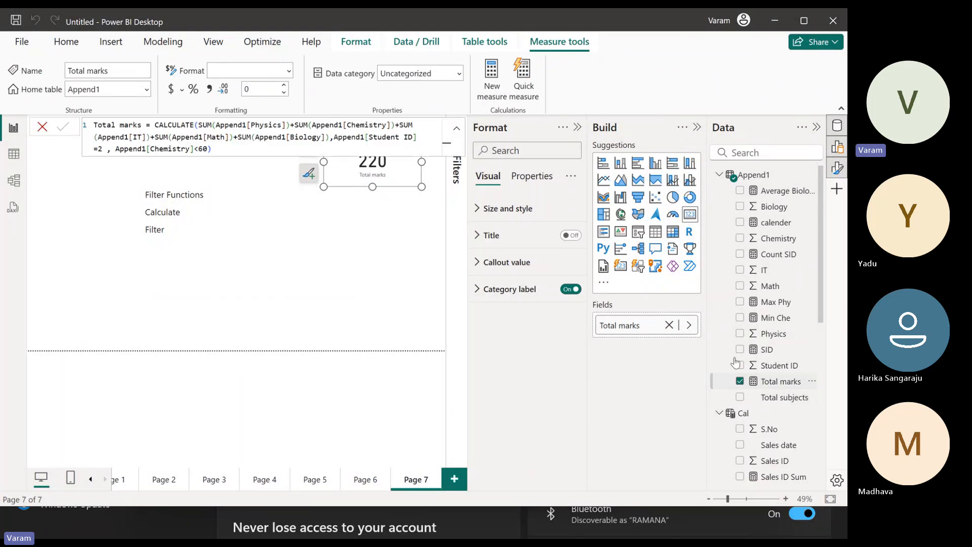
pyautogui.doubleClick(204, 148)
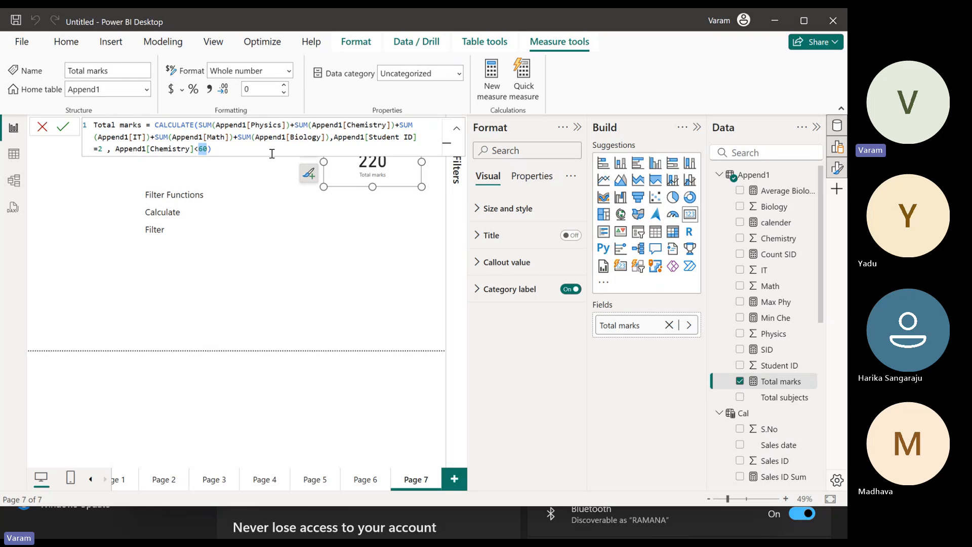
pyautogui.moveTo(195, 125); pyautogui.dragTo(103, 149)
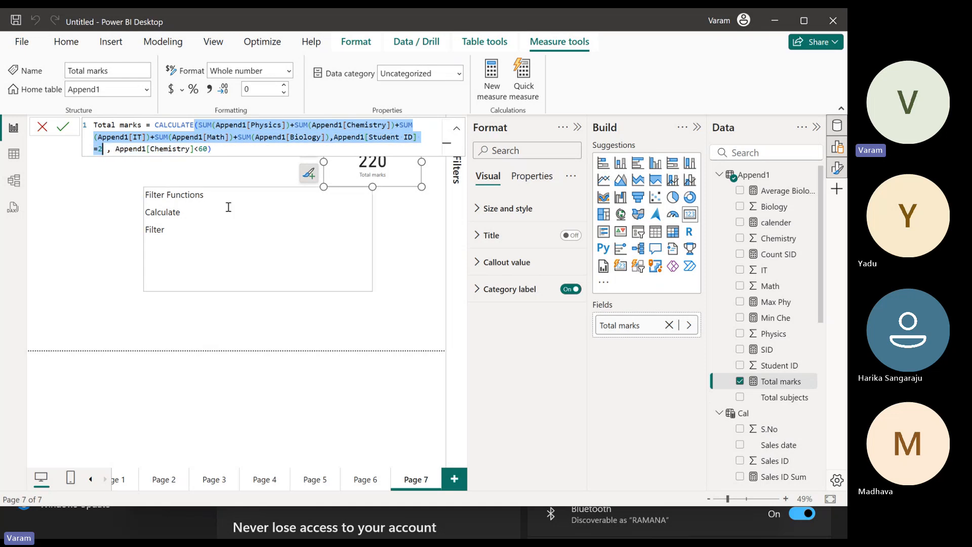
pyautogui.click(180, 230)
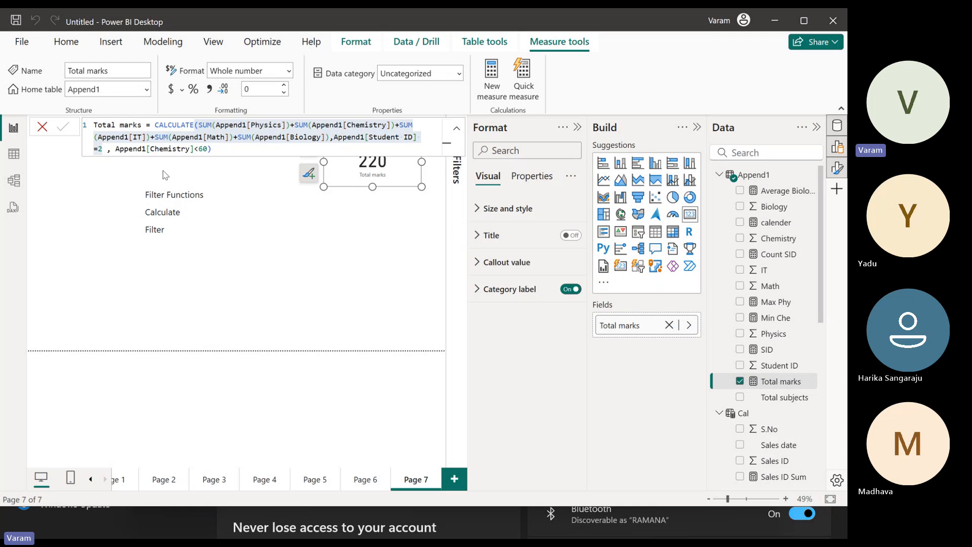
pyautogui.click(157, 155)
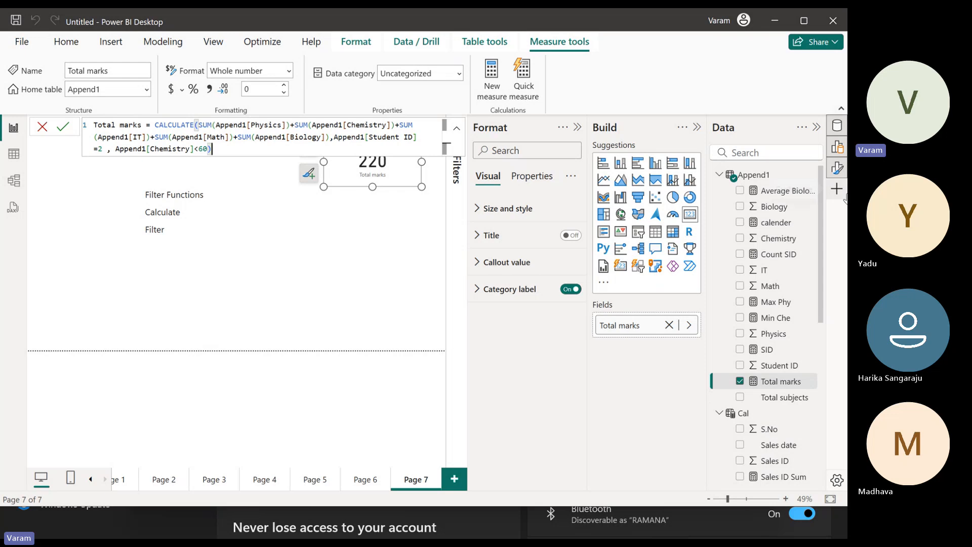
# Create a new measure in Append1 named Filter test, starting with CALCULATE(SUM(Append1[Chemistry])
pyautogui.click(811, 175)
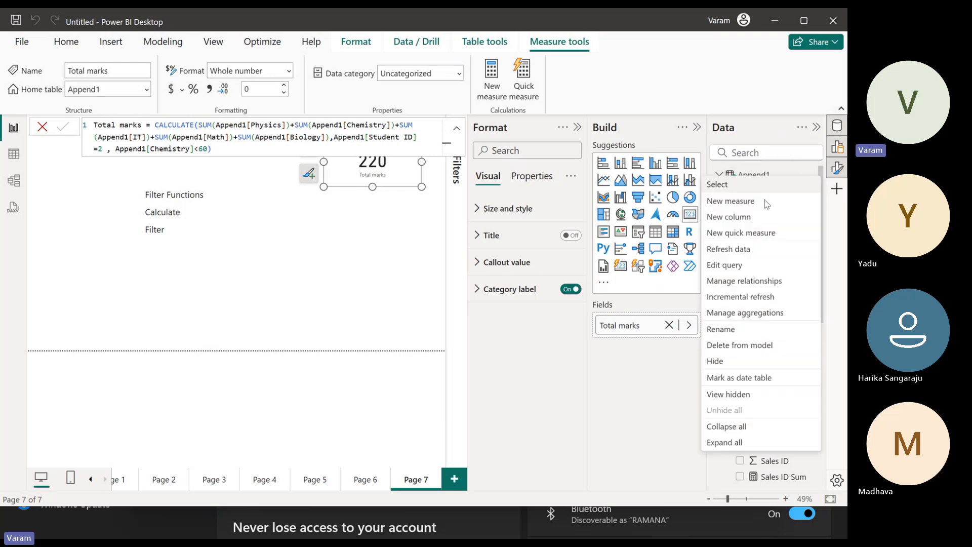
pyautogui.click(732, 202)
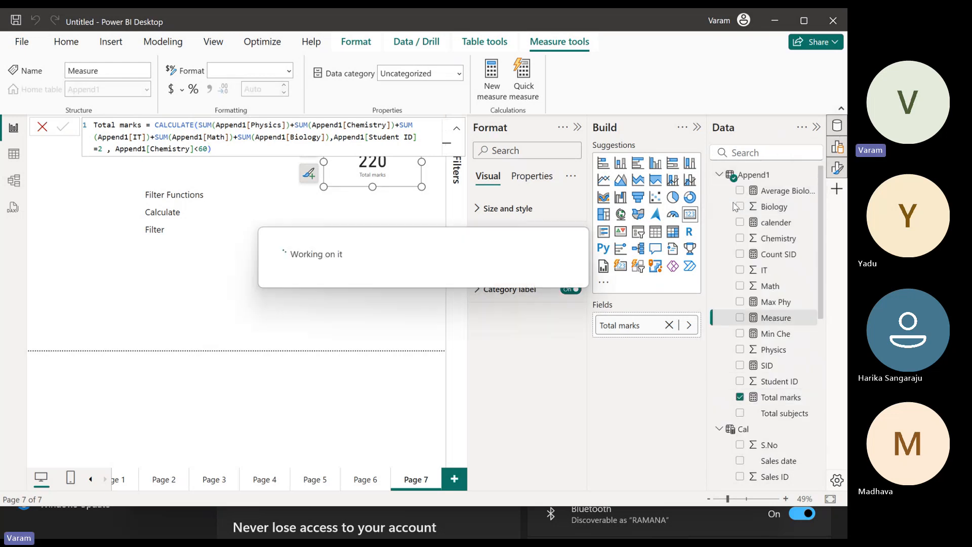
pyautogui.write('F')
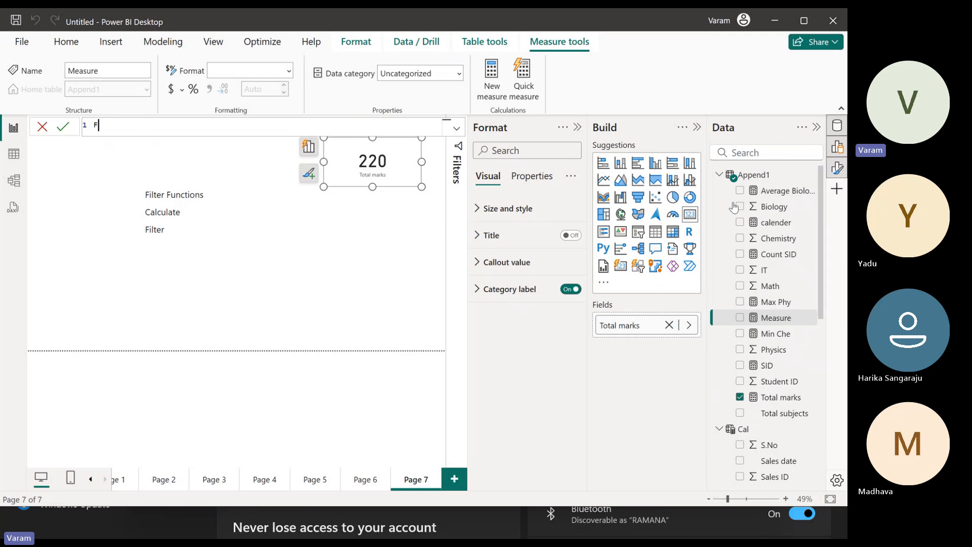
pyautogui.write('ilter test = CALCULATE(s')
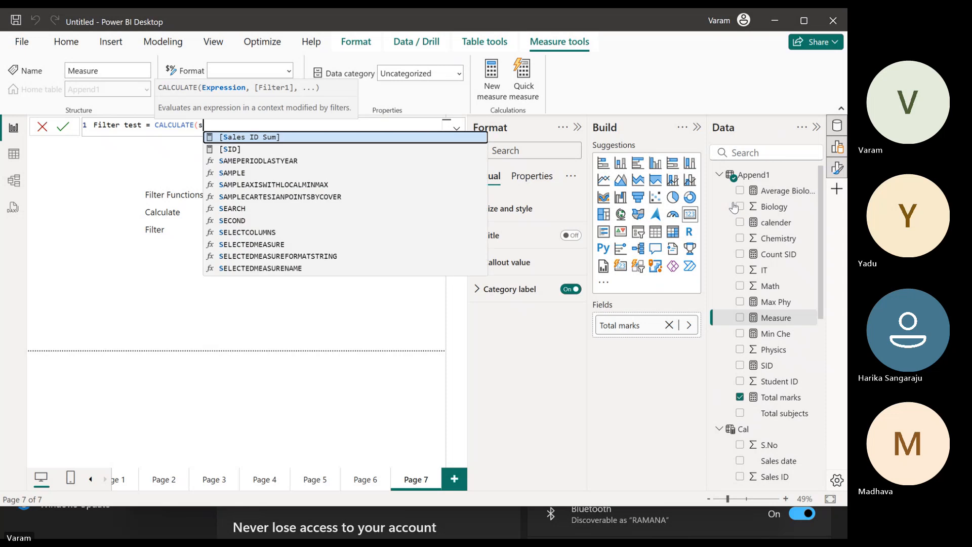
pyautogui.write('um(ch')
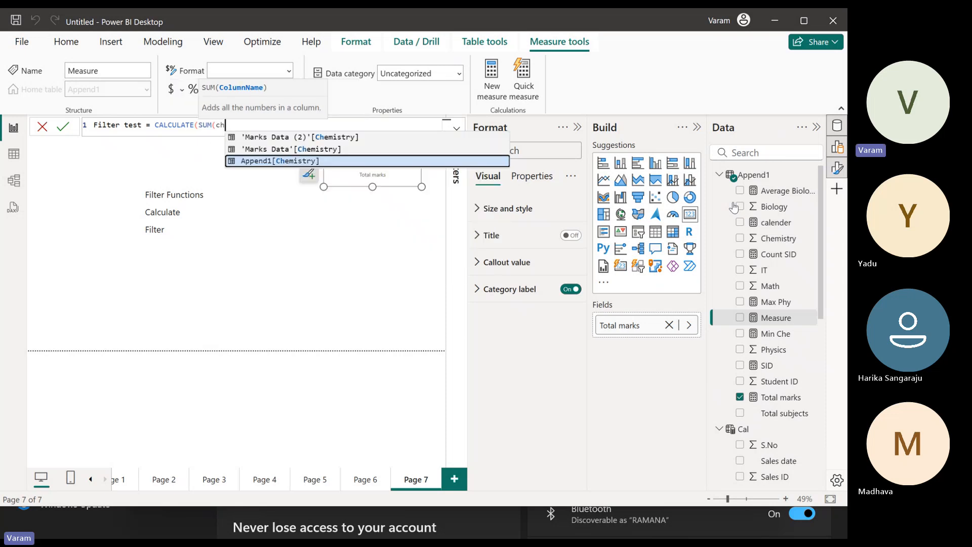
pyautogui.press('Tab')
pyautogui.write(')')
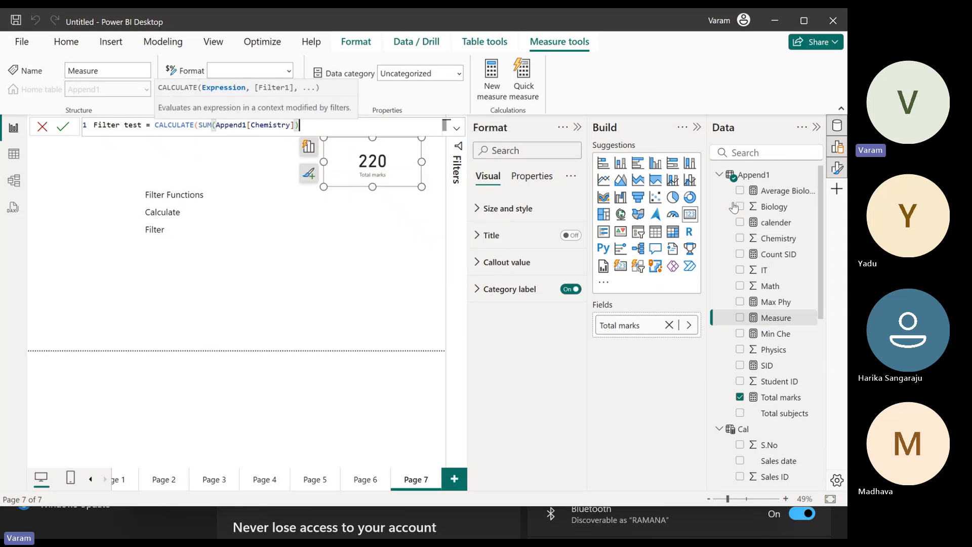
# Complete the Filter test measure with FILTER(Append1,Append1[Student ID]=1) as the CALCULATE filter and commit it
pyautogui.write(',filter')
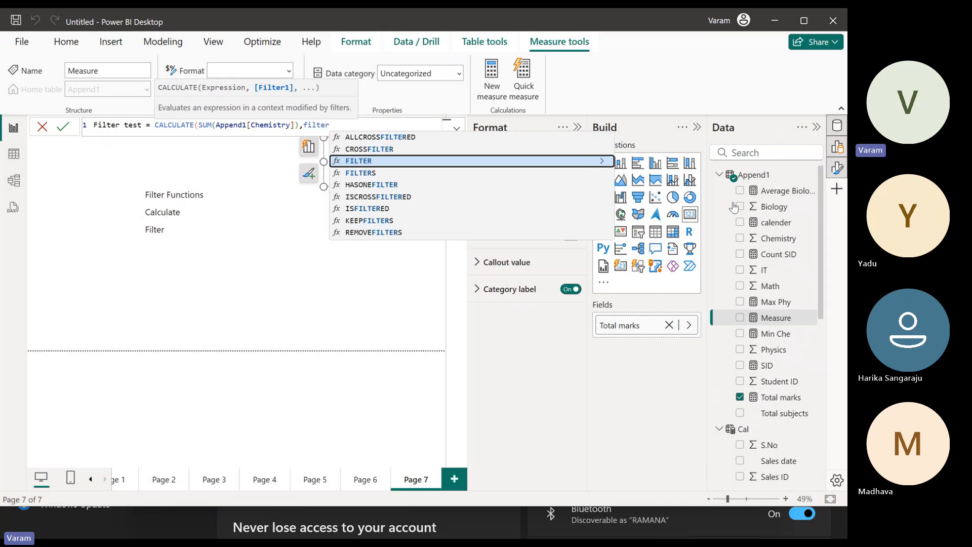
pyautogui.press('Tab')
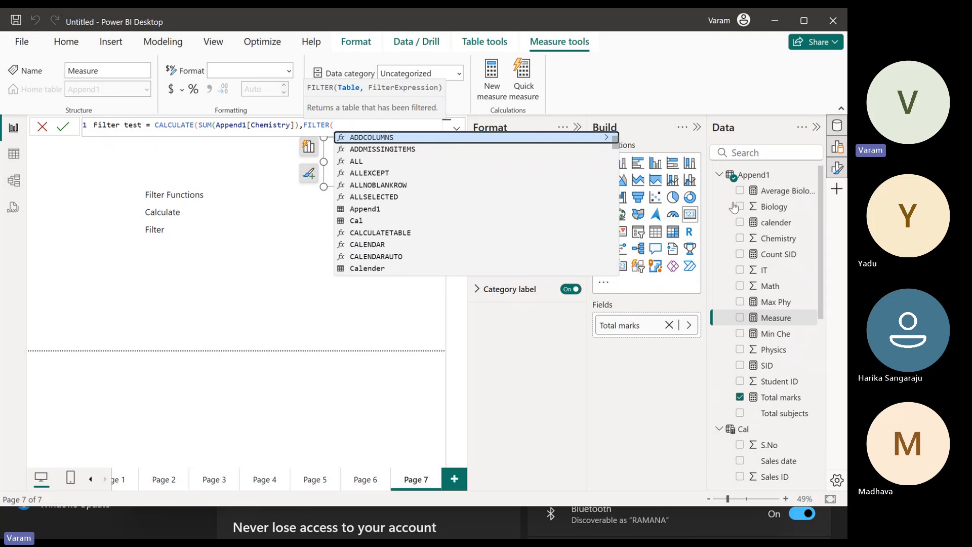
pyautogui.write('app')
pyautogui.press('Tab')
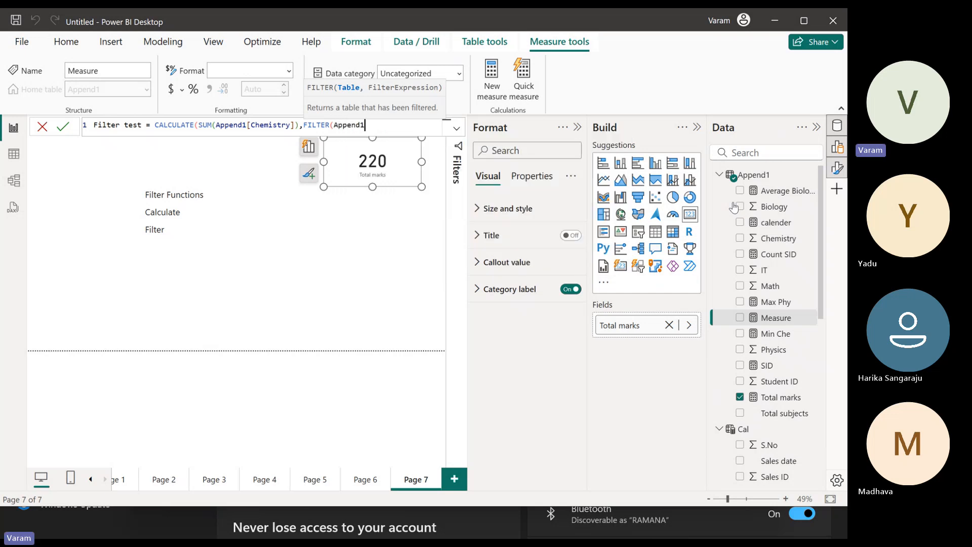
pyautogui.write(', ')
pyautogui.write('stude')
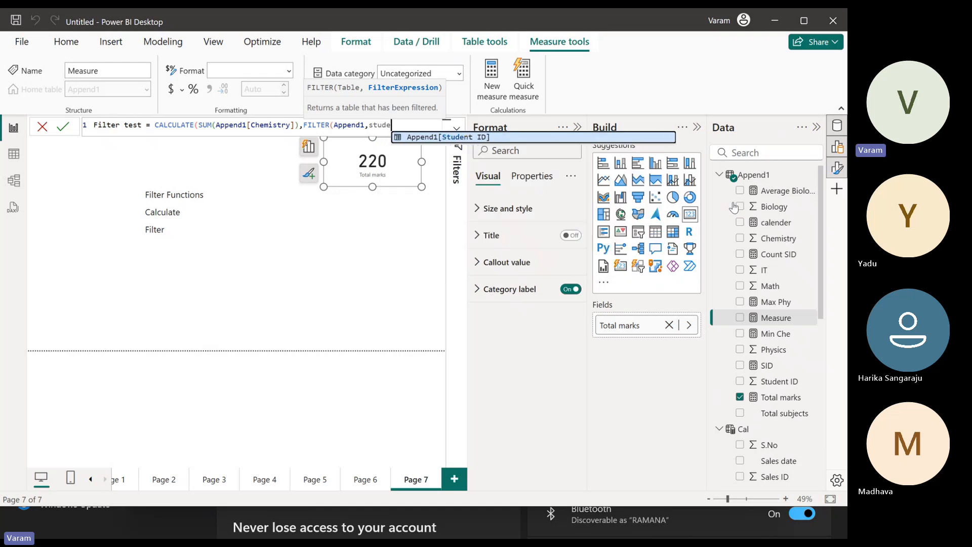
pyautogui.press('Tab')
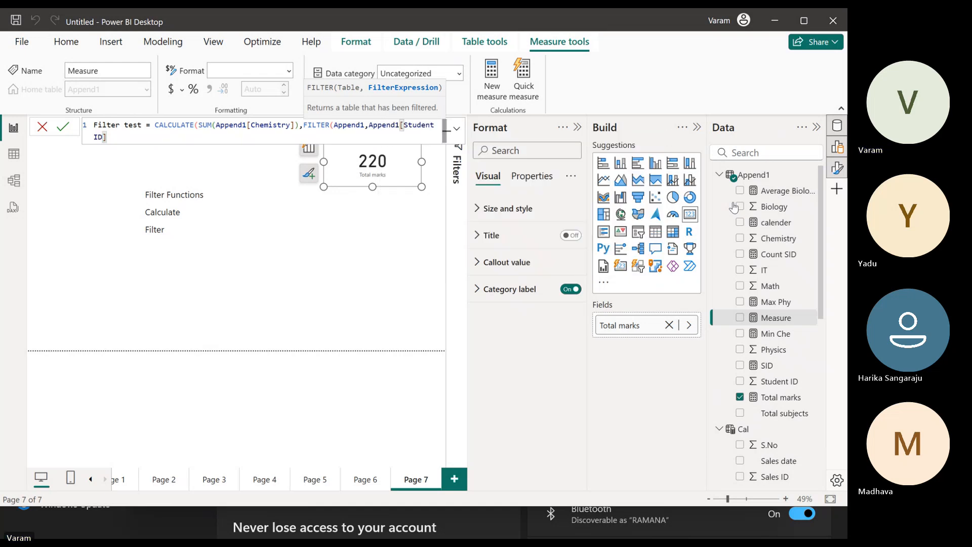
pyautogui.write('=1)')
pyautogui.press('Return')
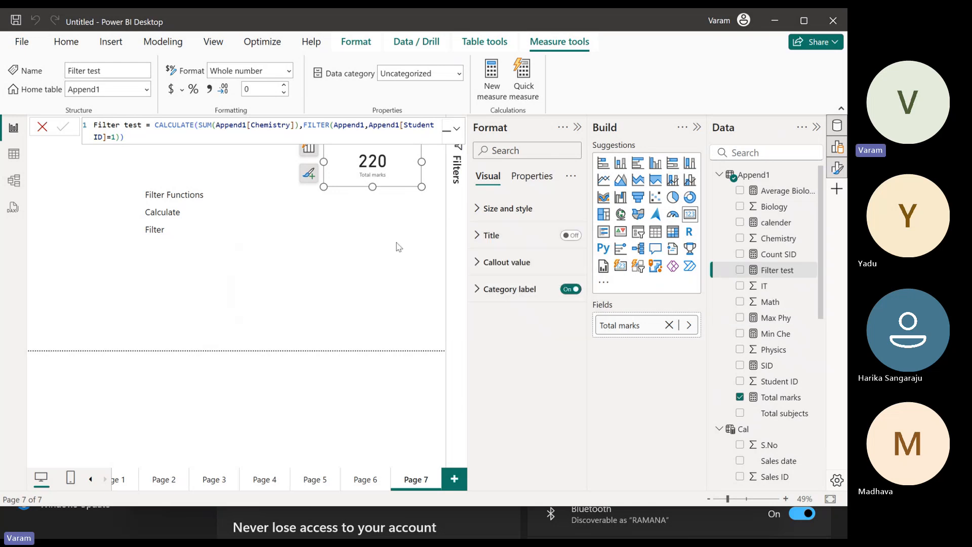
# Add a card below the Total marks card on Page 7 and show the Filter test measure in it
pyautogui.click(397, 246)
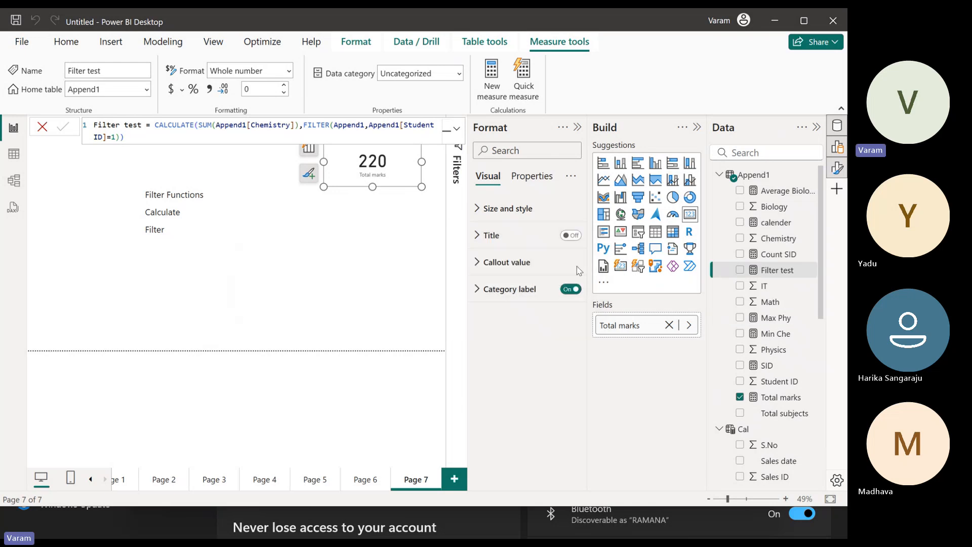
pyautogui.click(689, 215)
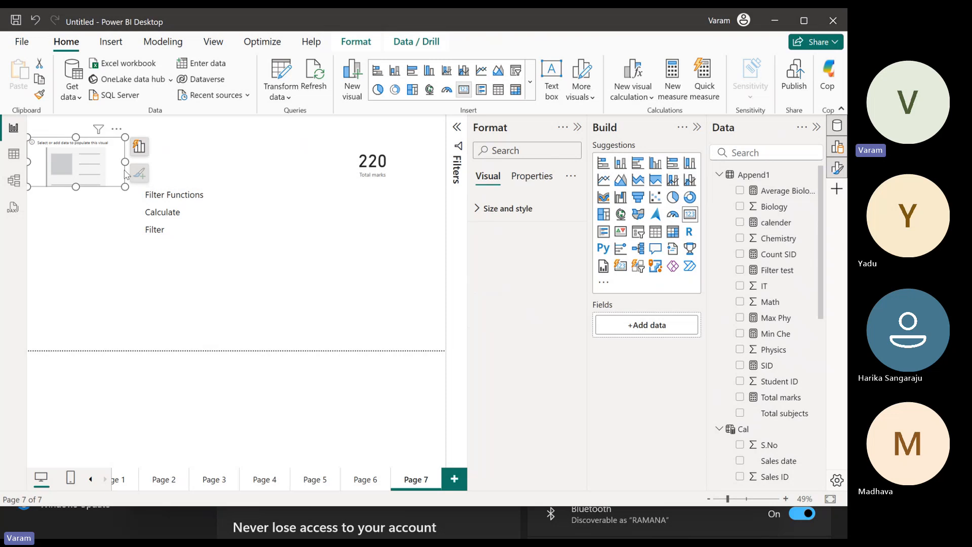
pyautogui.moveTo(93, 166); pyautogui.dragTo(403, 228)
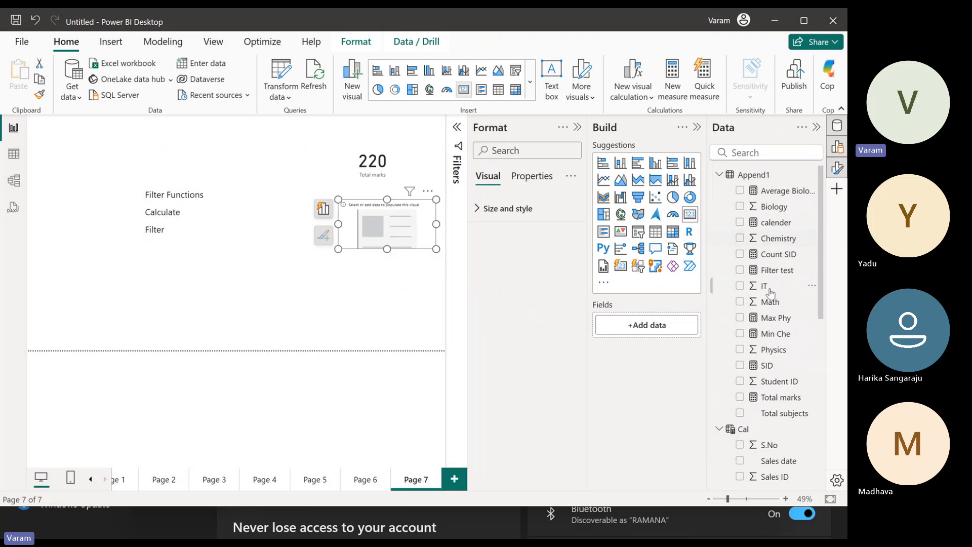
pyautogui.click(777, 270)
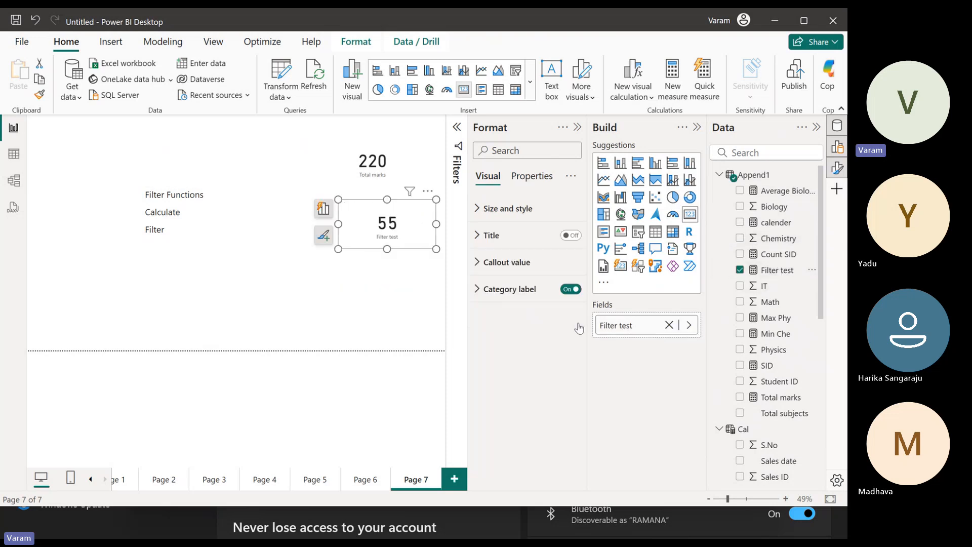
# Compare the Filter test formula with the Chemistry value of Student ID 1 in the Append1 table data
pyautogui.click(13, 154)
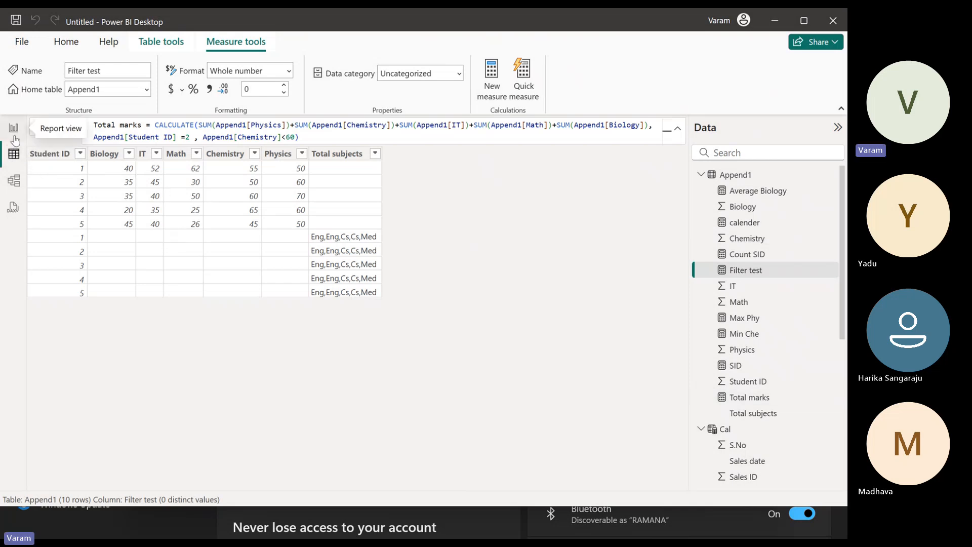
pyautogui.click(756, 271)
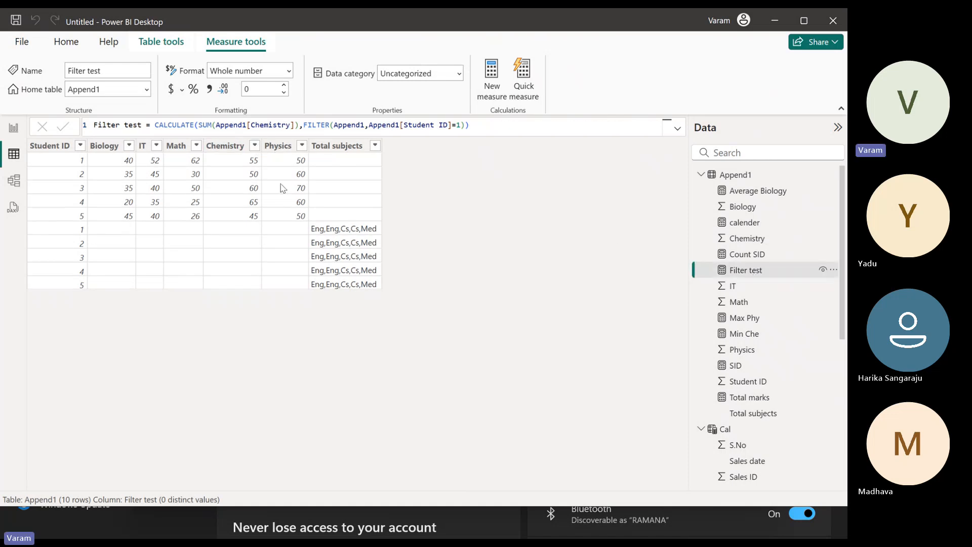
pyautogui.click(248, 166)
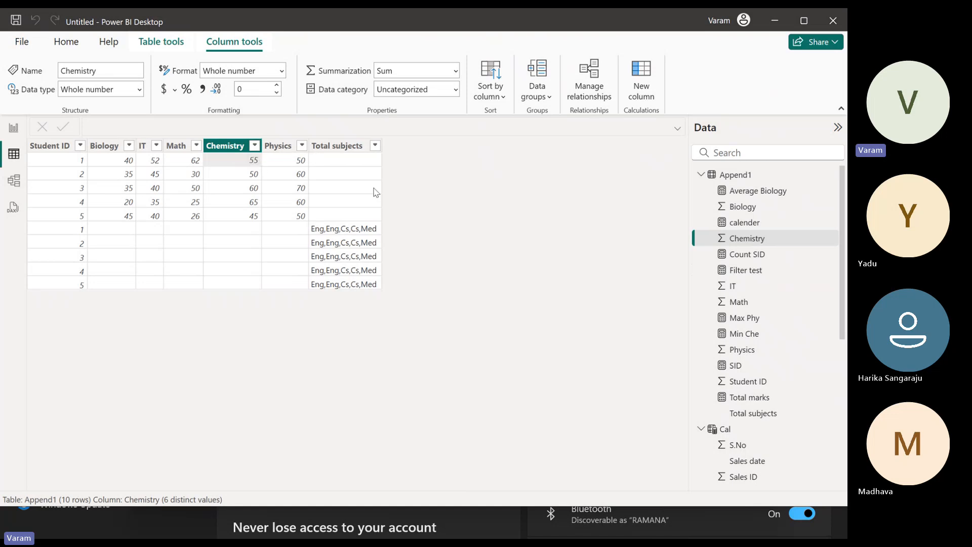
pyautogui.click(753, 270)
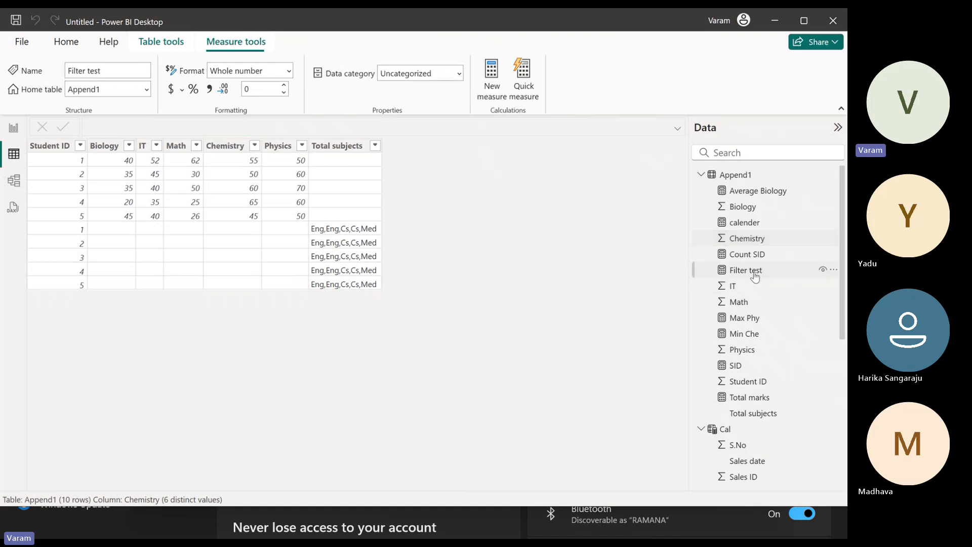
pyautogui.click(483, 128)
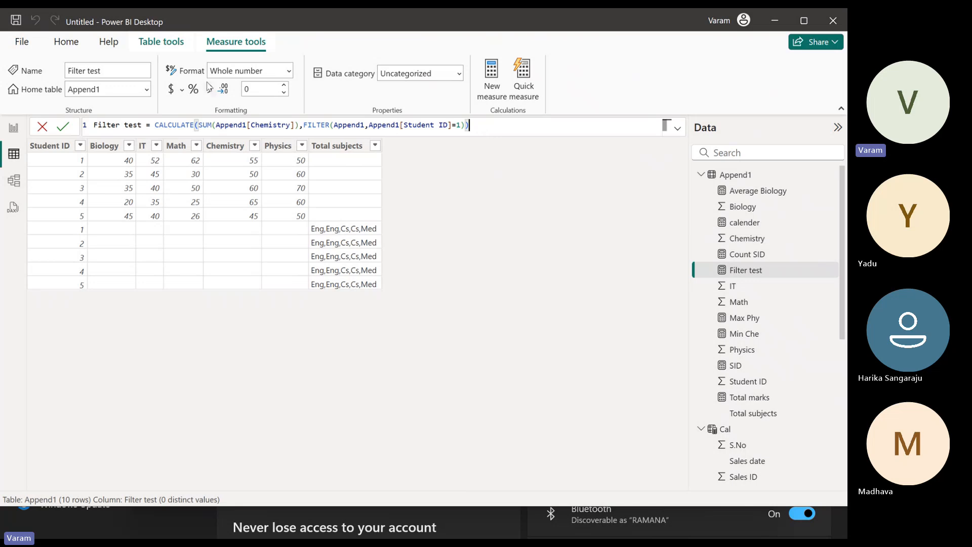
pyautogui.doubleClick(167, 127)
# Create a new calculated table named cal, starting its formula with FILTER(Append1, as the table argument
pyautogui.click(75, 45)
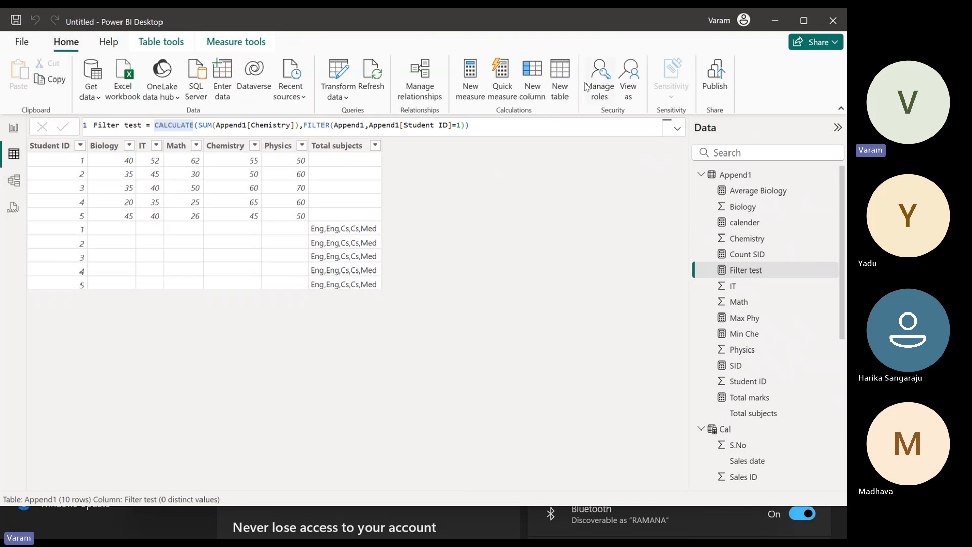
pyautogui.click(556, 76)
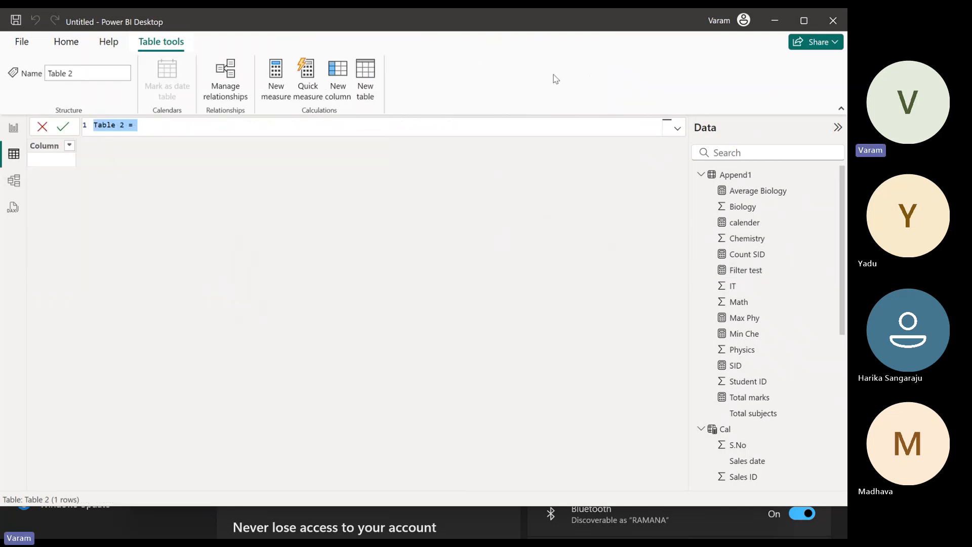
pyautogui.write('cal')
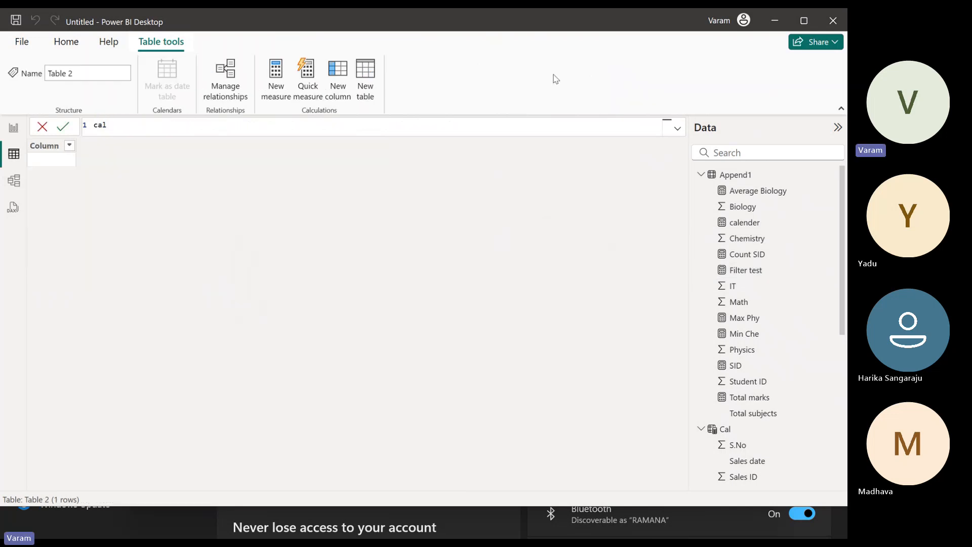
pyautogui.write(' = ')
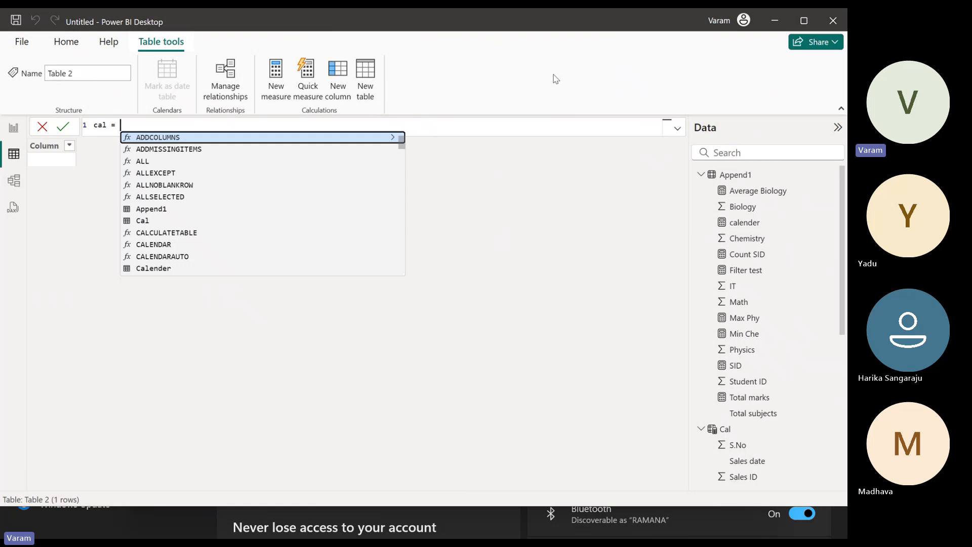
pyautogui.write('fil')
pyautogui.press('Tab')
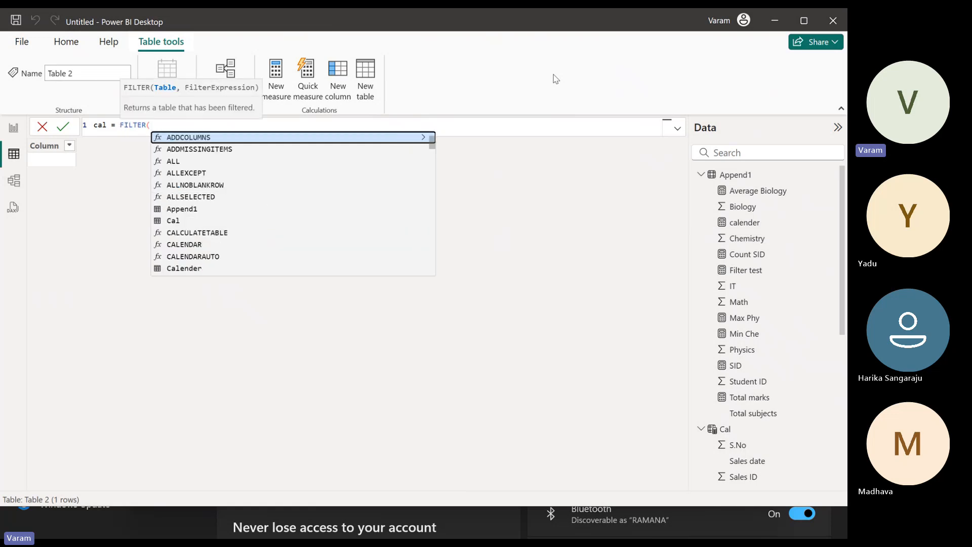
pyautogui.write('a')
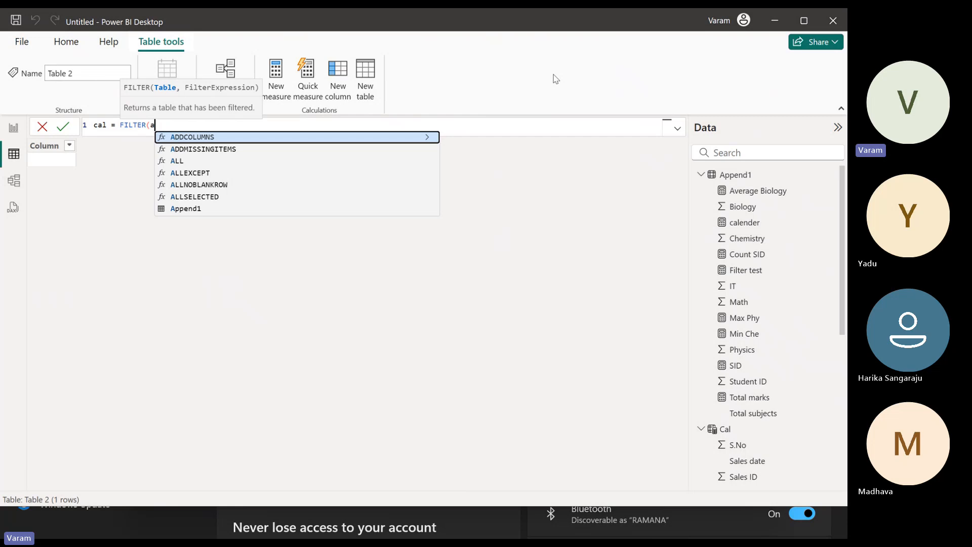
pyautogui.write('ppen')
pyautogui.press('Tab')
pyautogui.write(',')
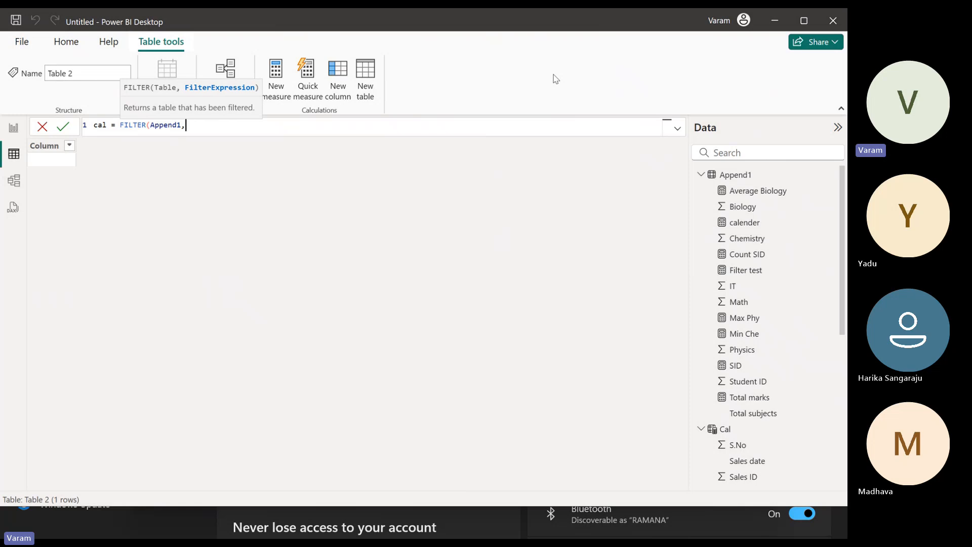
pyautogui.write('ch')
pyautogui.press('BackSpace')
pyautogui.press('BackSpace')
pyautogui.write('a')
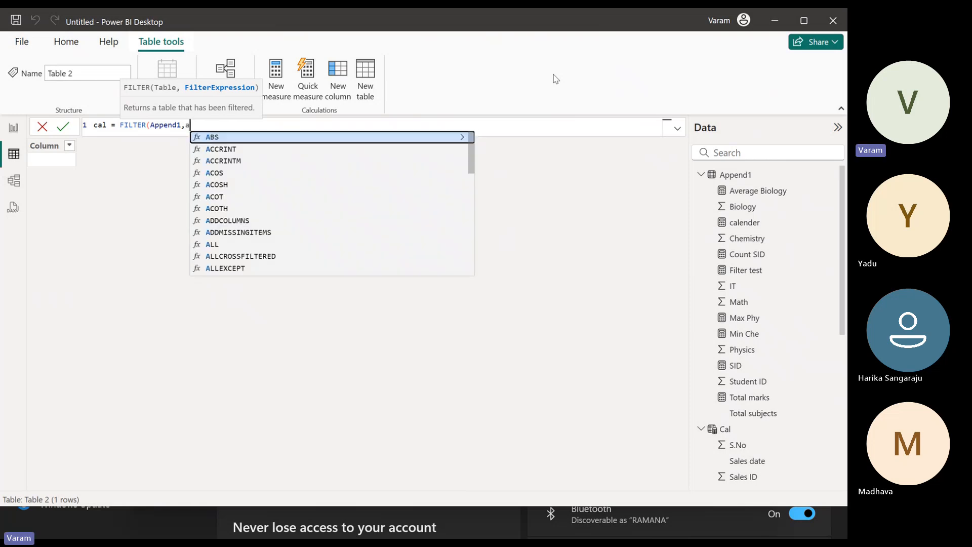
pyautogui.write('tude')
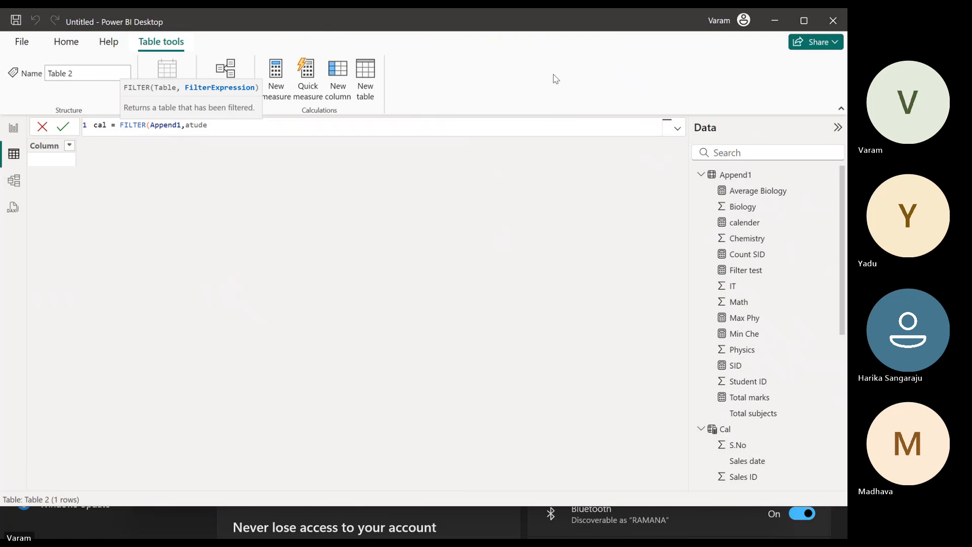
pyautogui.press('BackSpace')
pyautogui.press('BackSpace')
pyautogui.press('BackSpace')
pyautogui.press('BackSpace')
pyautogui.press('BackSpace')
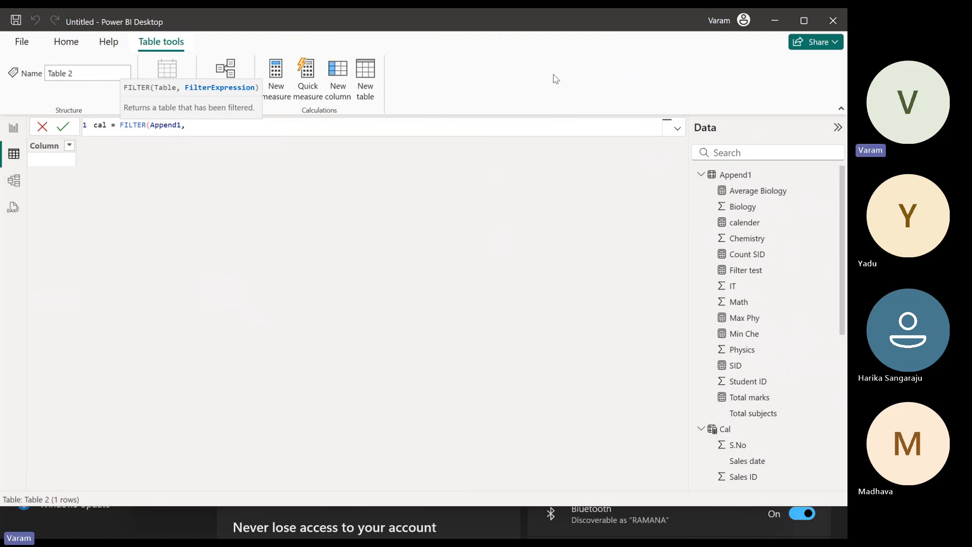
# Complete the FILTER expression with Append1[Student ID]=1) and try to commit the table under the name cal
pyautogui.write('stu')
pyautogui.press('Tab')
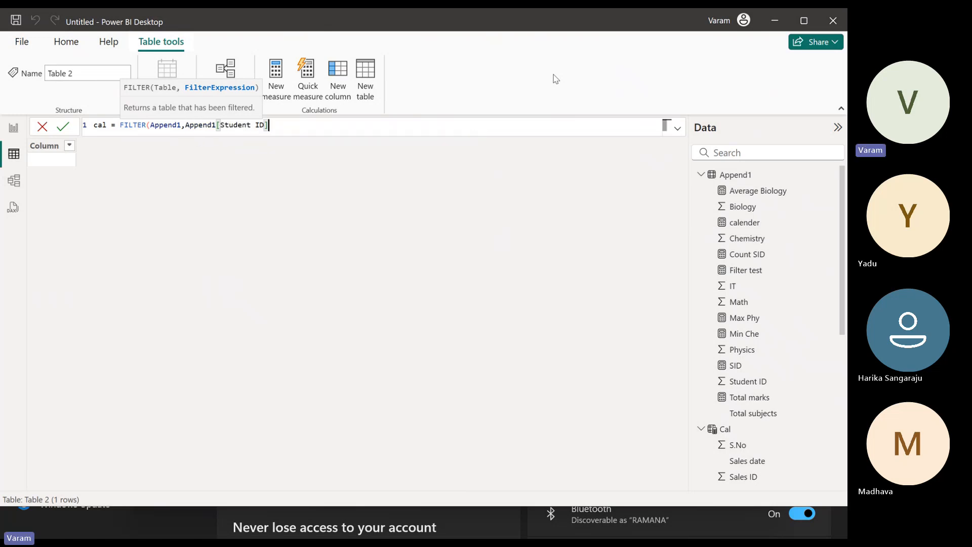
pyautogui.write('=1)')
pyautogui.press('Return')
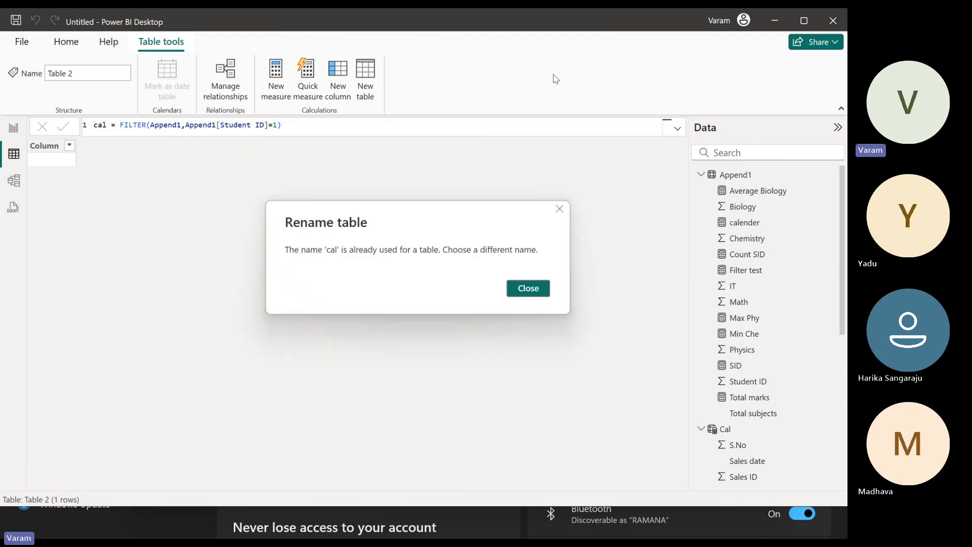
pyautogui.click(530, 289)
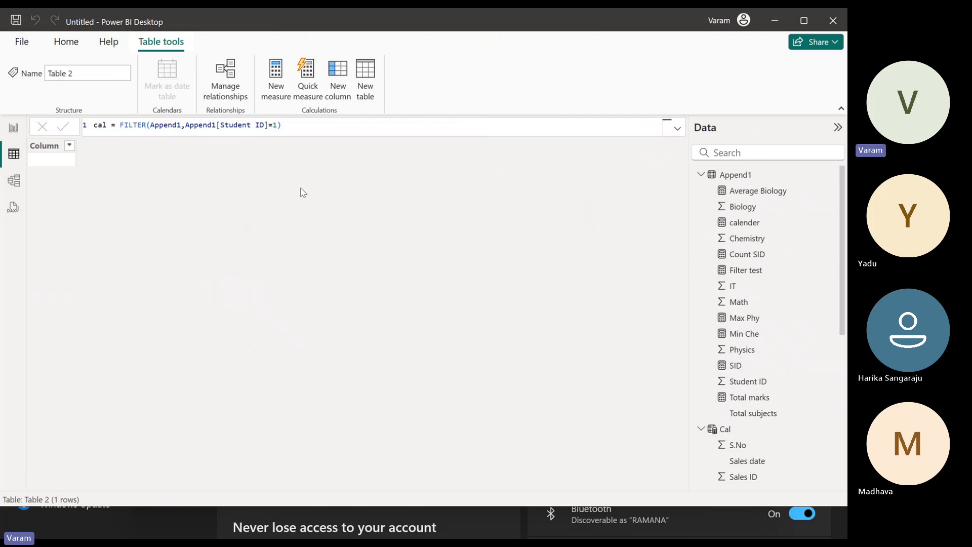
# Change the table name in the formula to calz and commit the calculated table
pyautogui.doubleClick(101, 124)
pyautogui.write('calz')
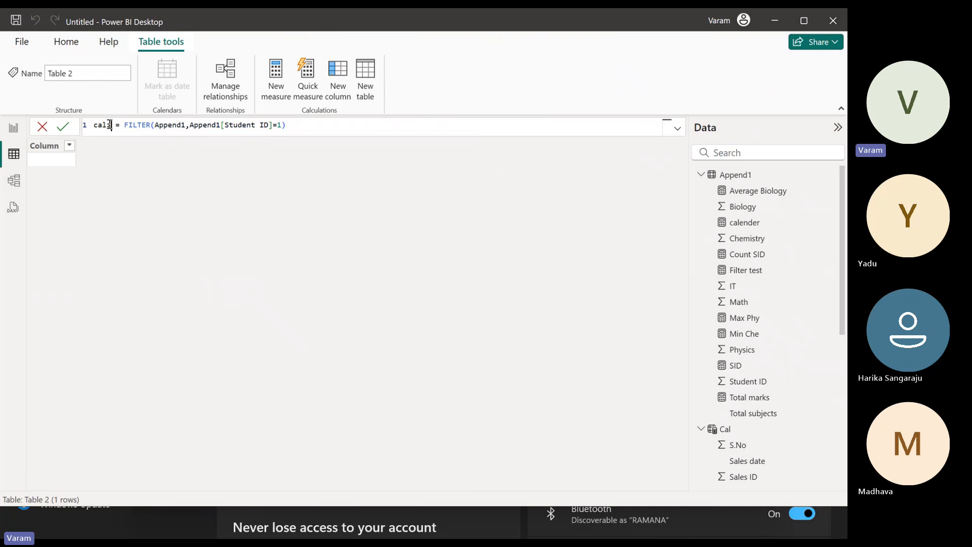
pyautogui.click(67, 128)
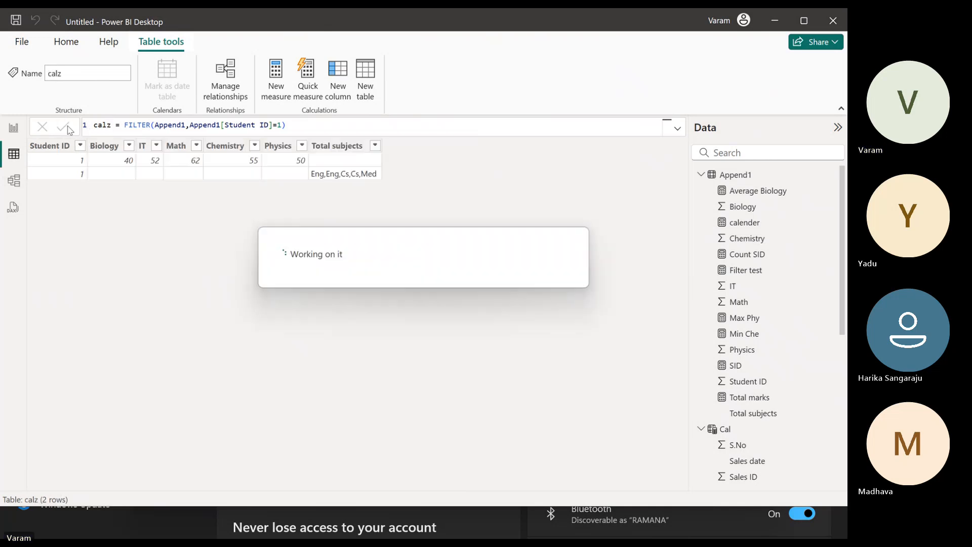
# Collapse the Append1, Cal and Calender tables and examine the calz table's Student ID rows against its FILTER formula
pyautogui.doubleClick(133, 125)
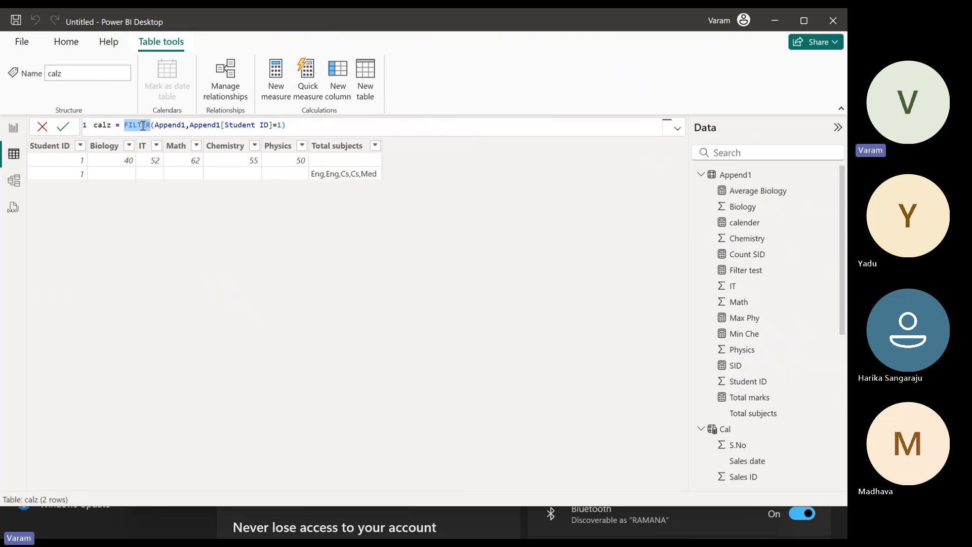
pyautogui.click(54, 150)
pyautogui.click(55, 155)
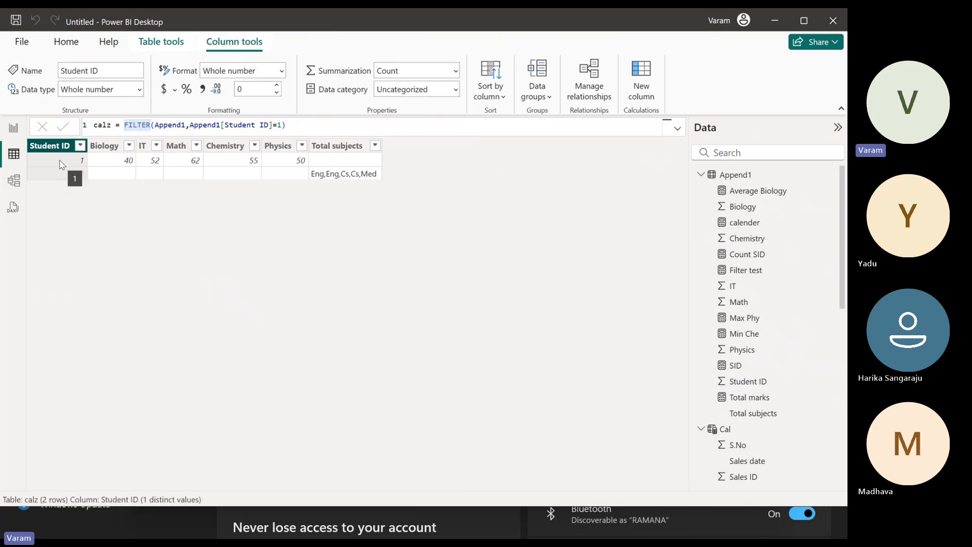
pyautogui.click(701, 174)
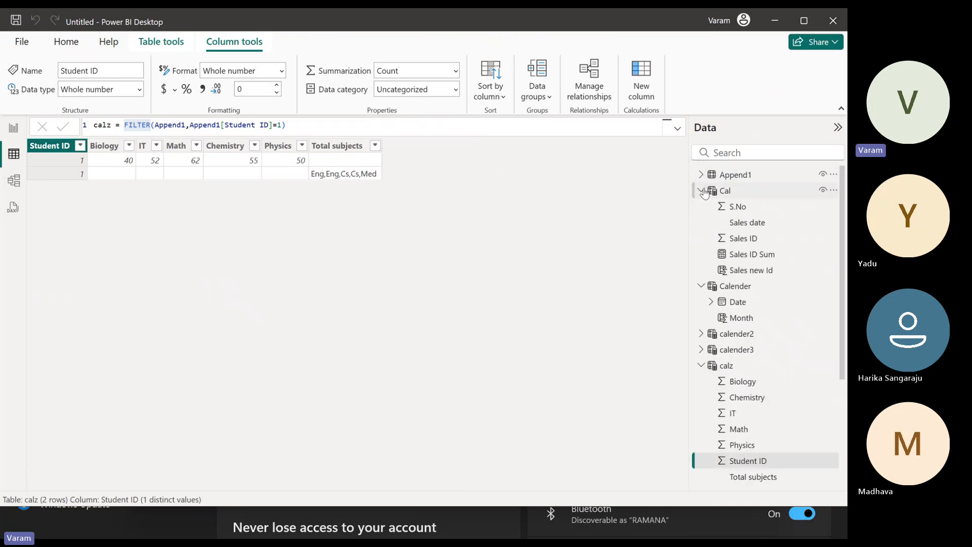
pyautogui.click(701, 190)
pyautogui.click(702, 206)
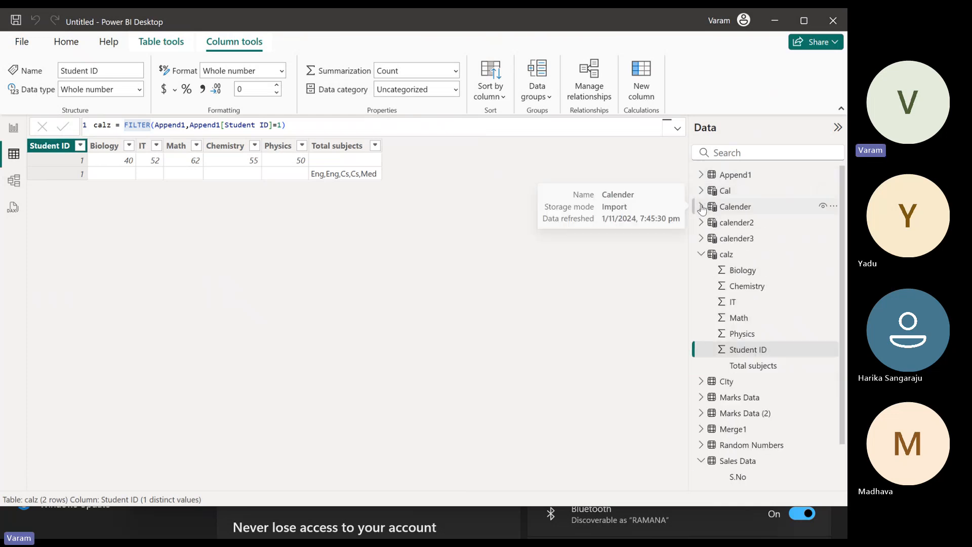
pyautogui.click(732, 256)
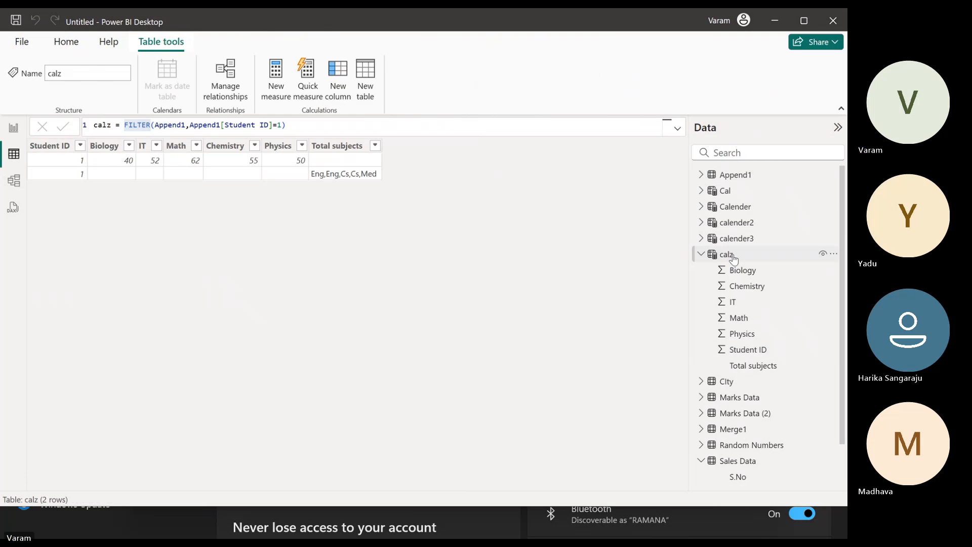
pyautogui.doubleClick(137, 125)
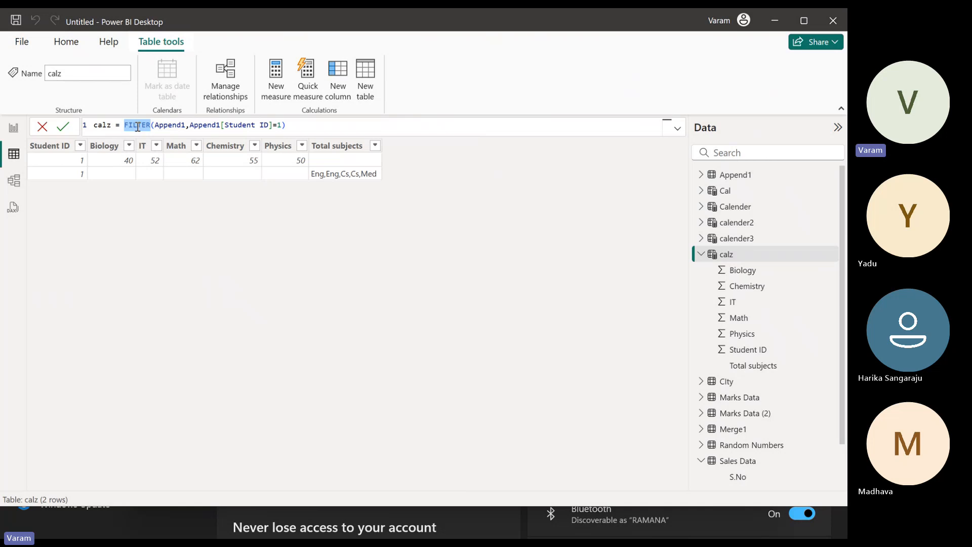
# Return to the report and review the list of DAX function categories on Page 5, from Filter Functions to Date and Time
pyautogui.click(12, 129)
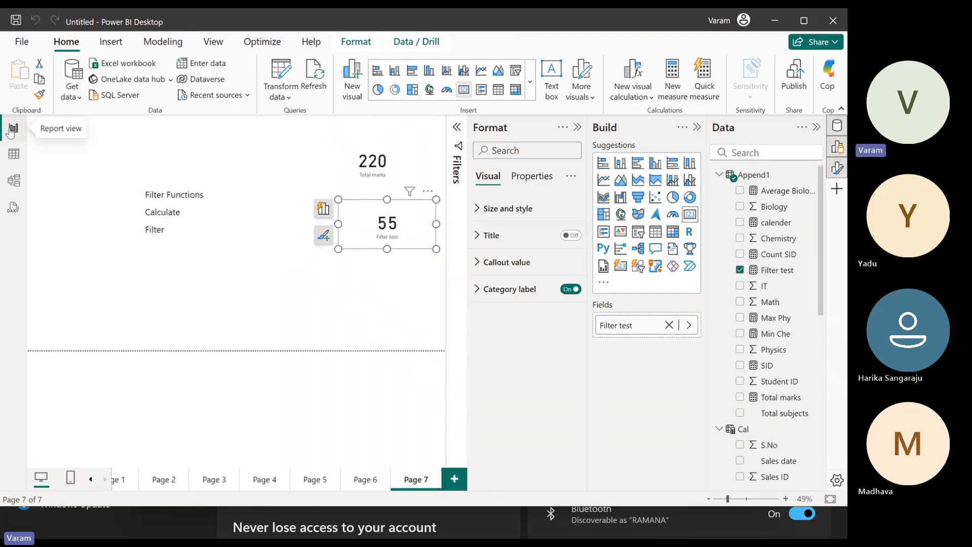
pyautogui.click(323, 328)
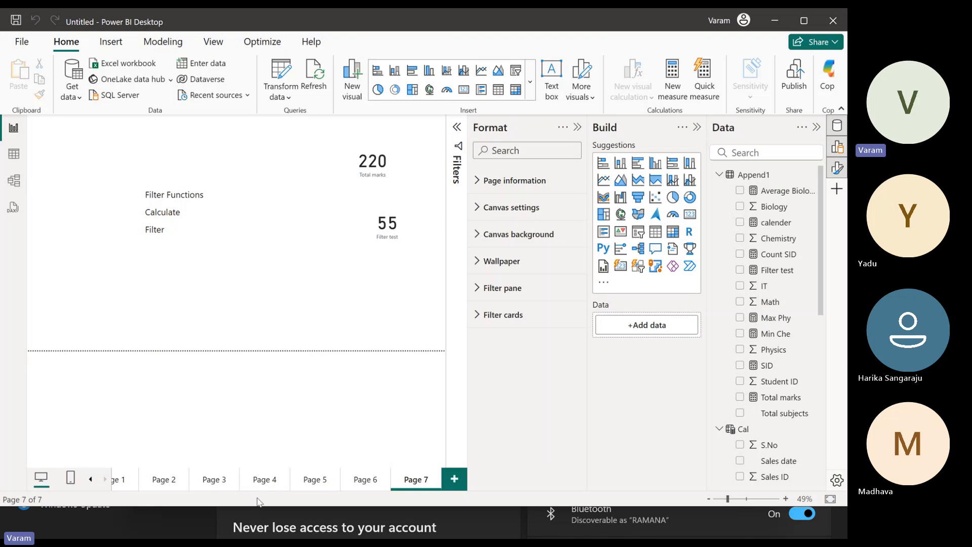
pyautogui.click(310, 480)
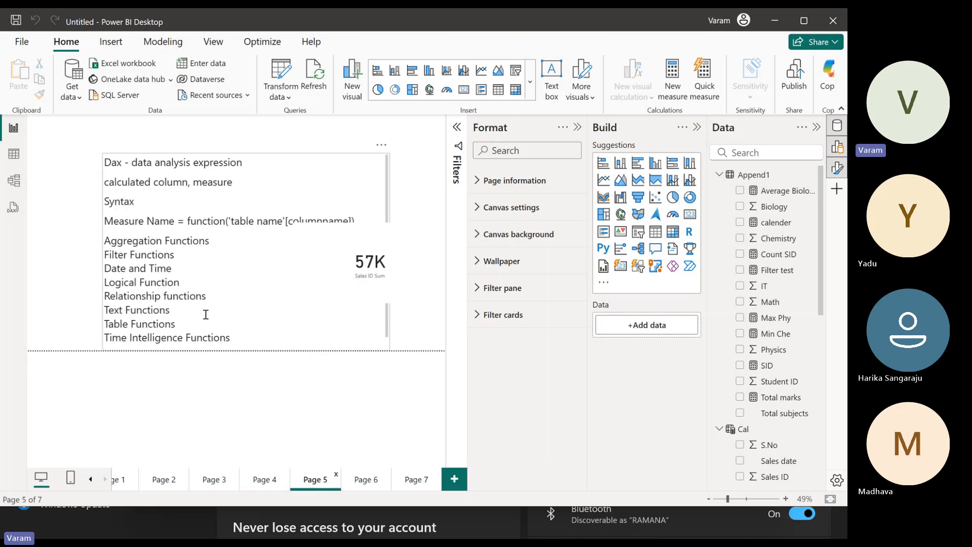
pyautogui.doubleClick(151, 255)
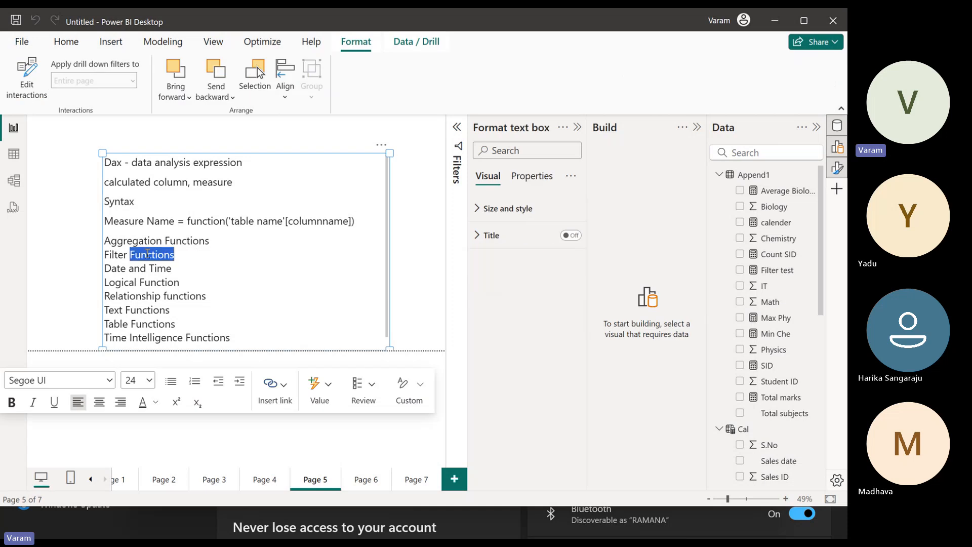
pyautogui.click(133, 264)
pyautogui.doubleClick(133, 267)
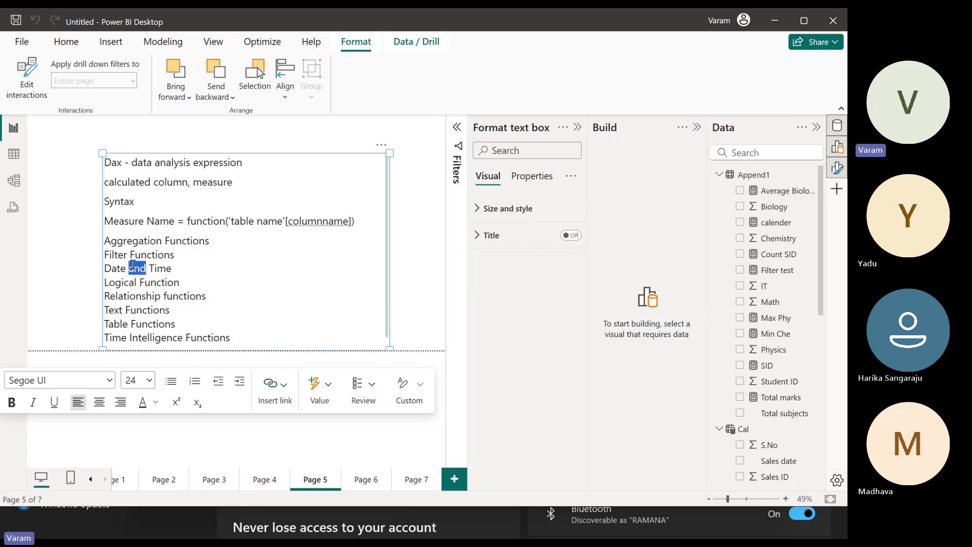
pyautogui.press('Escape')
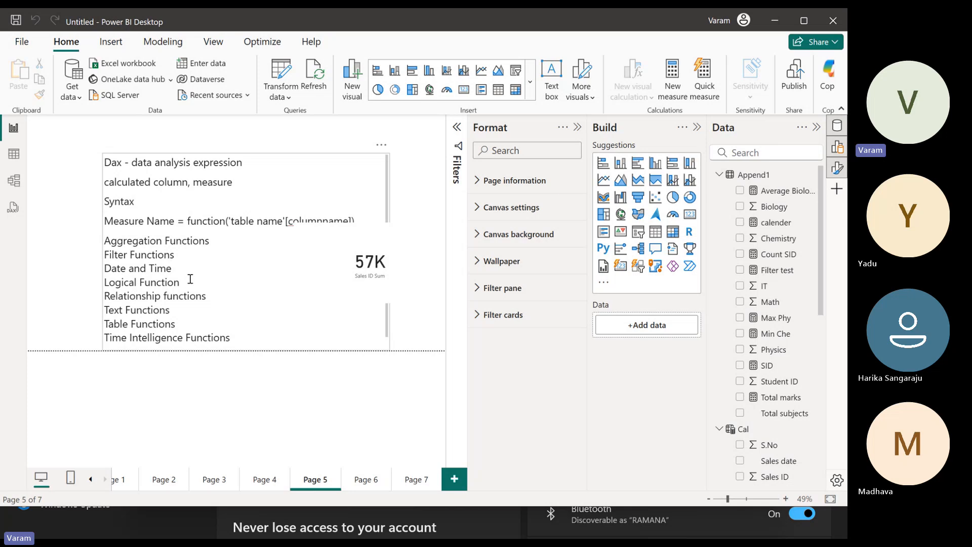
pyautogui.click(186, 273)
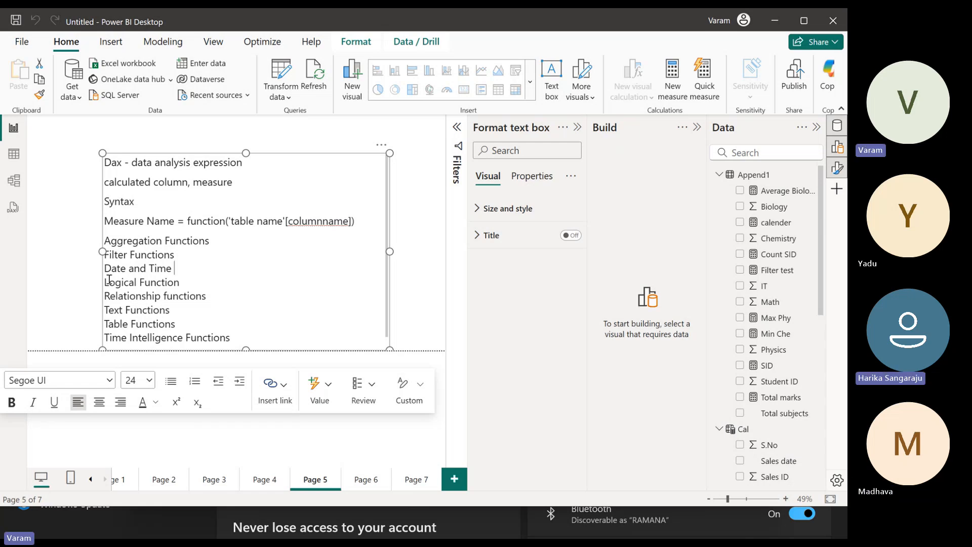
pyautogui.click(58, 253)
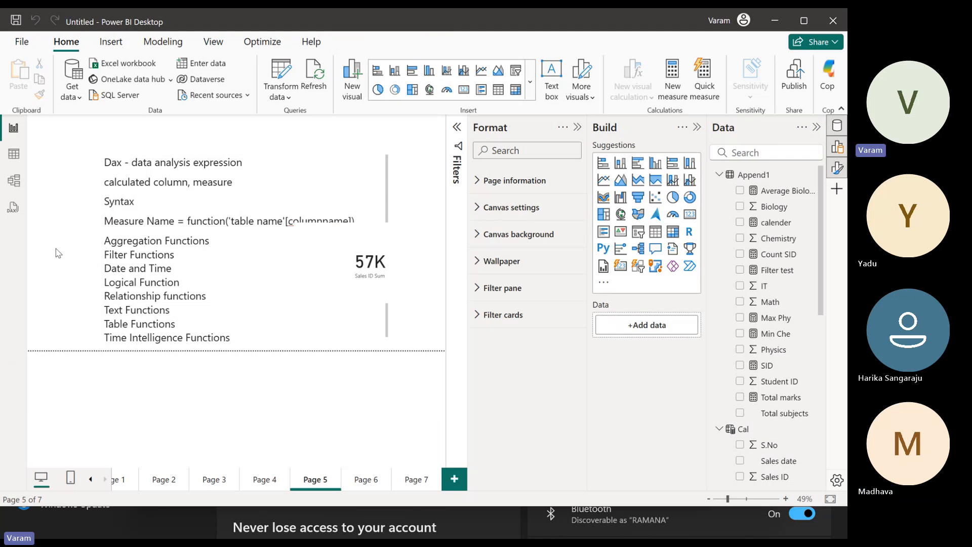